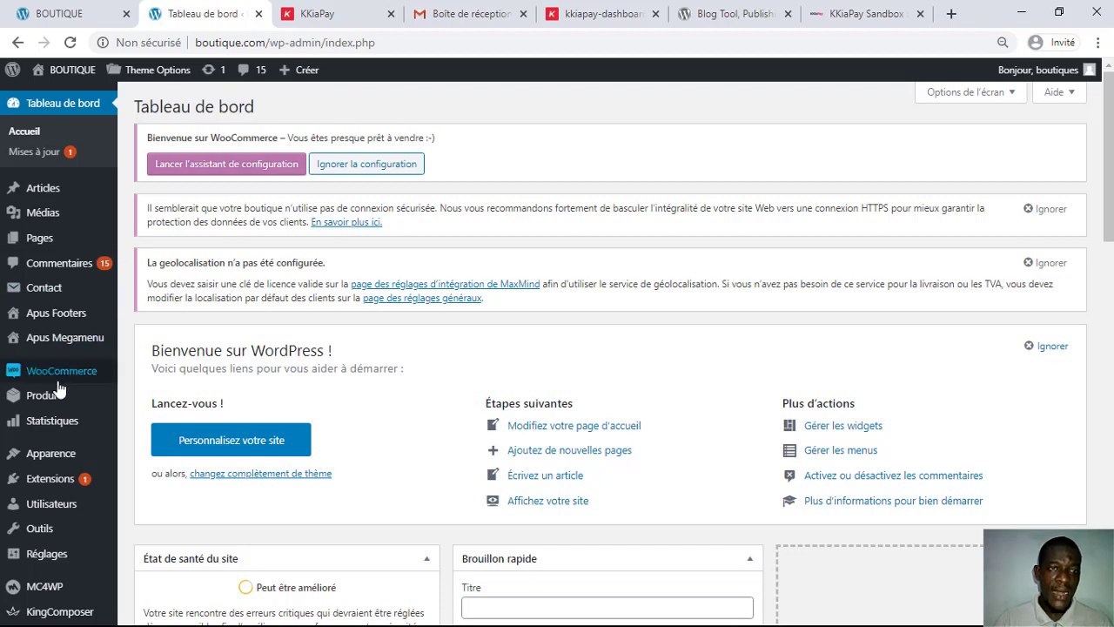
Step: On the KKiaPay site, select the prefilled e-mail address in the sign-up field
mouse_move(63, 381)
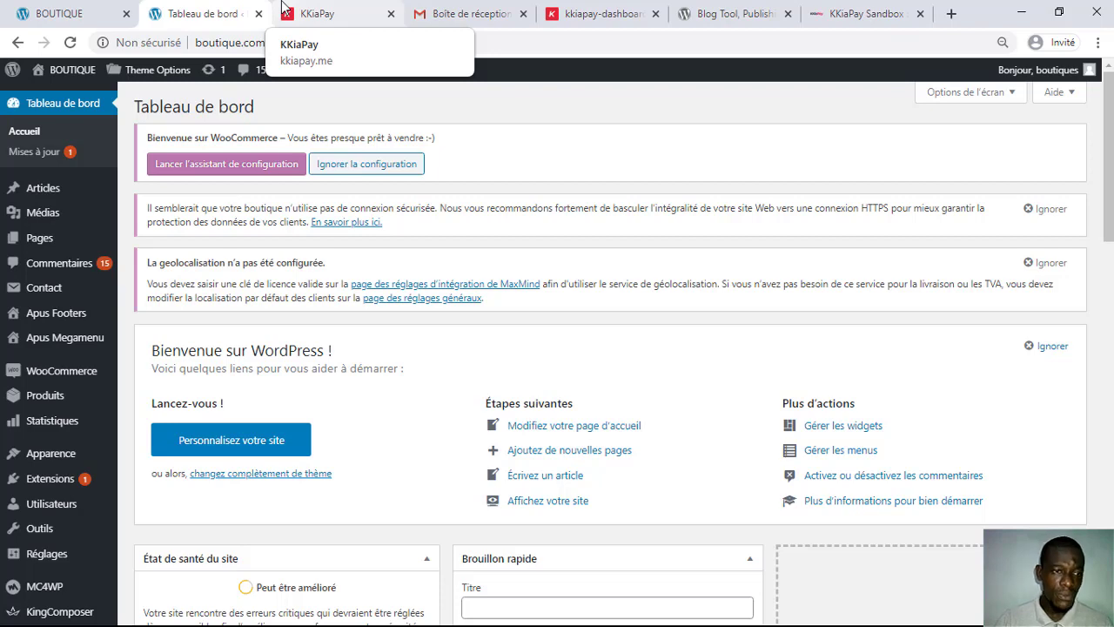
mouse_move(87, 371)
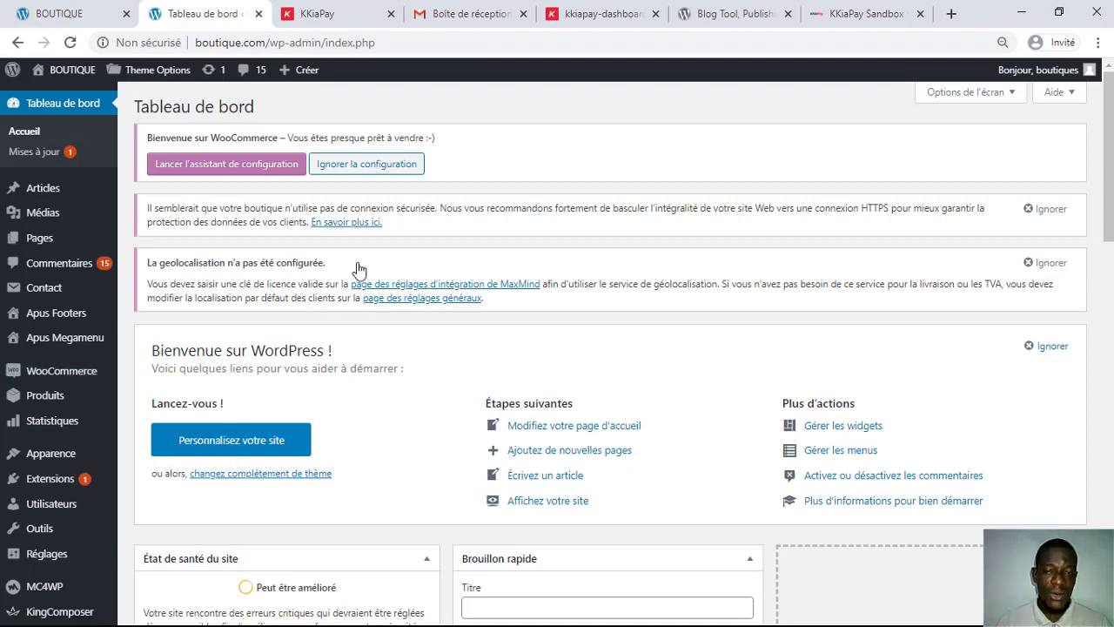
click(332, 15)
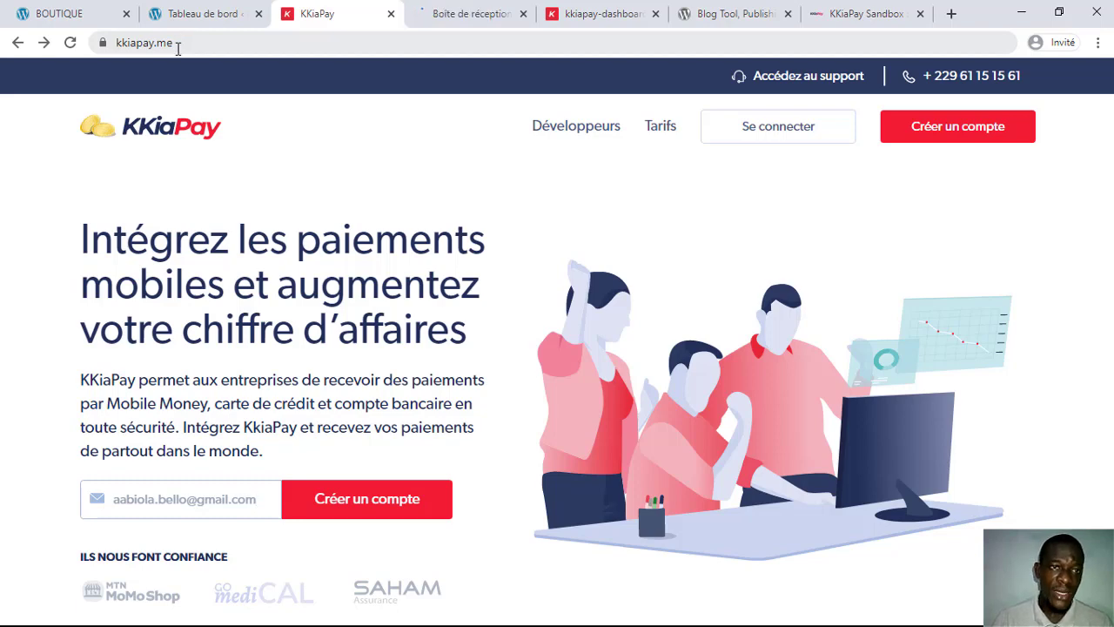
click(178, 43)
triple_click(178, 42)
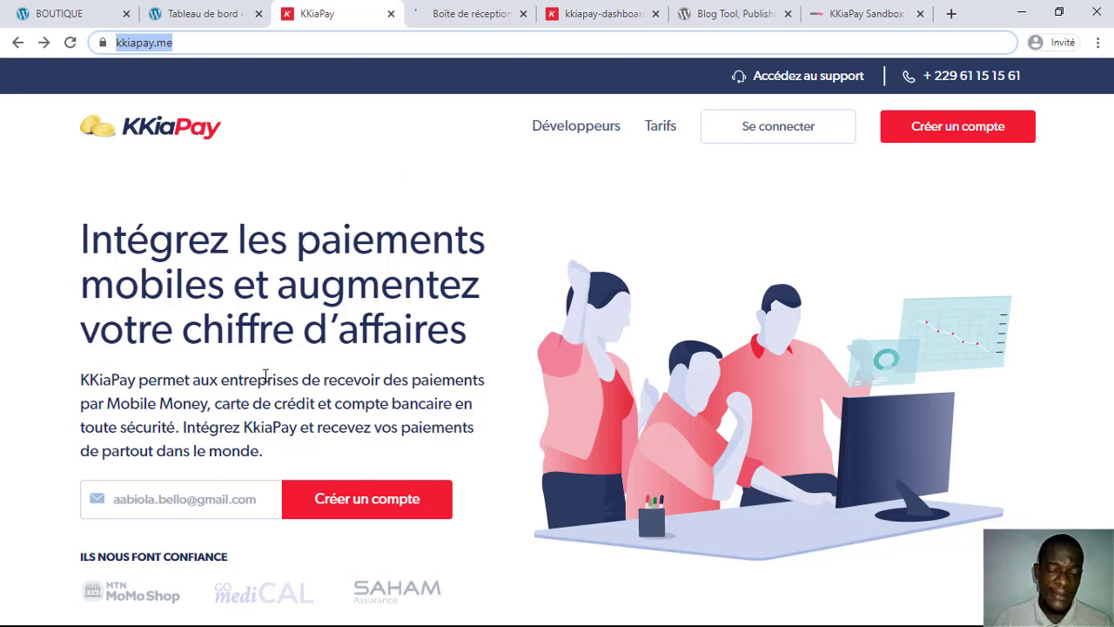
drag(130, 496, 114, 500)
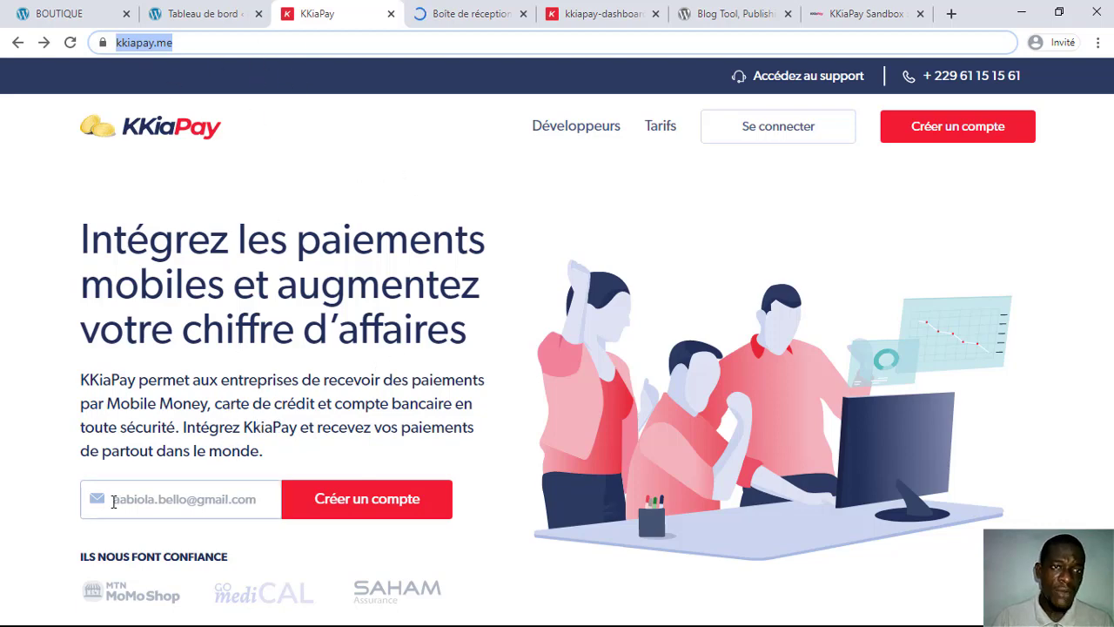
triple_click(190, 501)
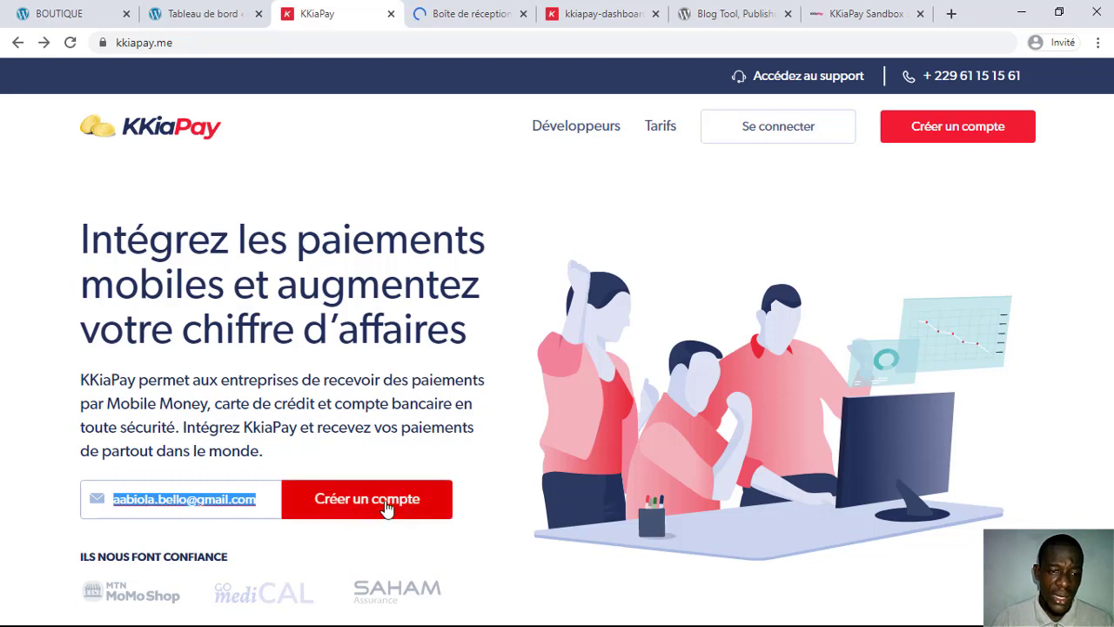
Step: Start a KKiaPay account with that e-mail and submit it with 'Suivant'
click(386, 506)
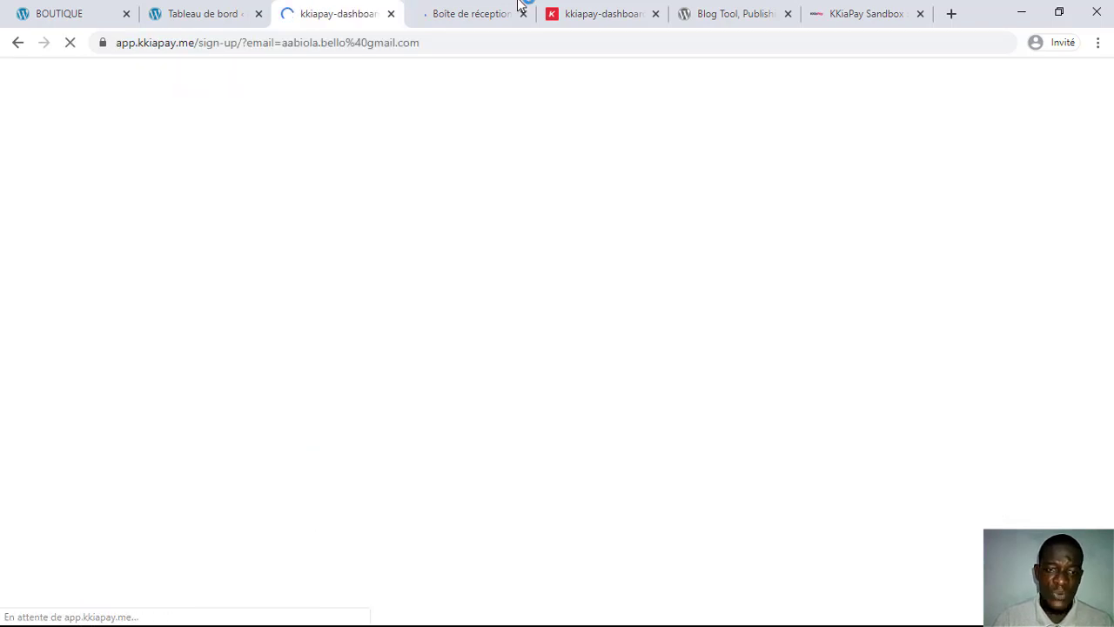
click(439, 13)
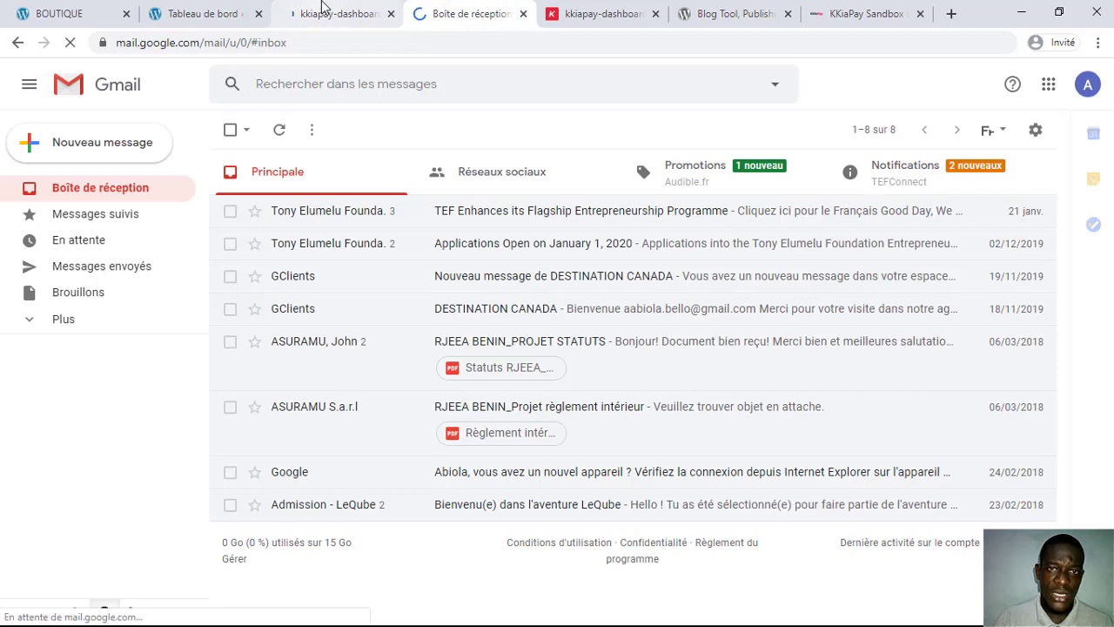
click(323, 11)
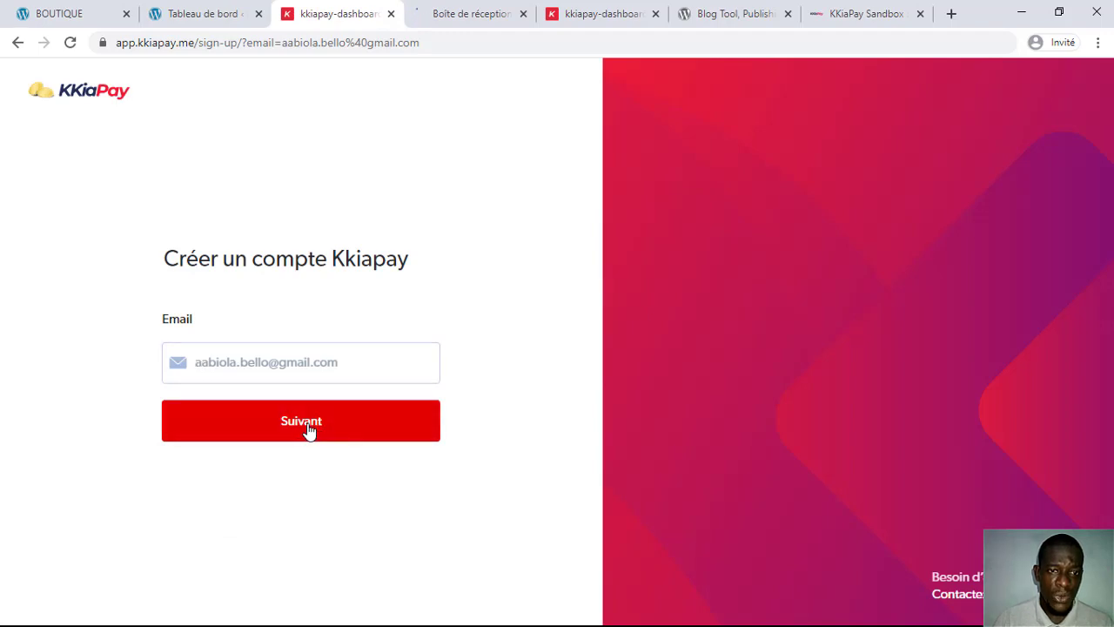
click(294, 425)
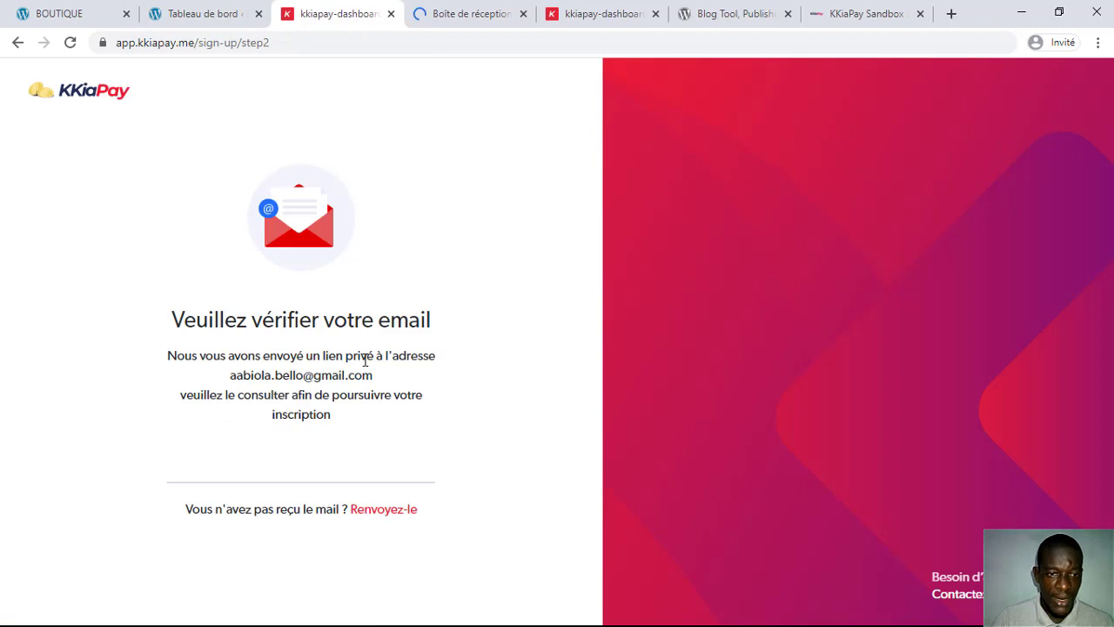
Step: After checking Spam, open the Kkiapay 'Verifiez votre Compte' email under Notifications and scroll to its link
click(453, 11)
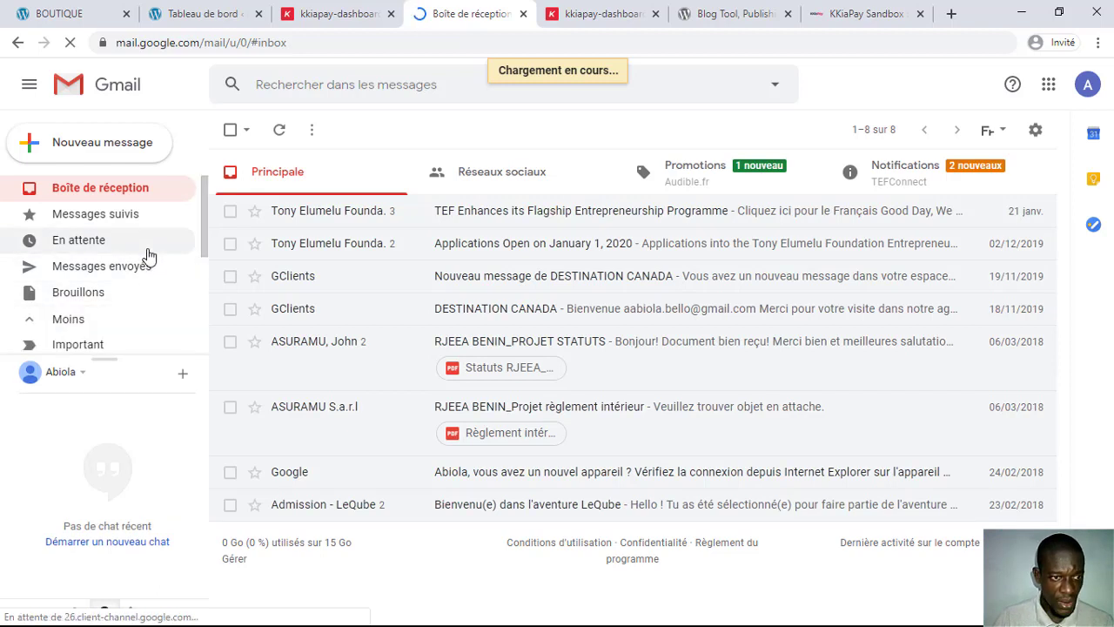
scroll(147, 261, down, 3)
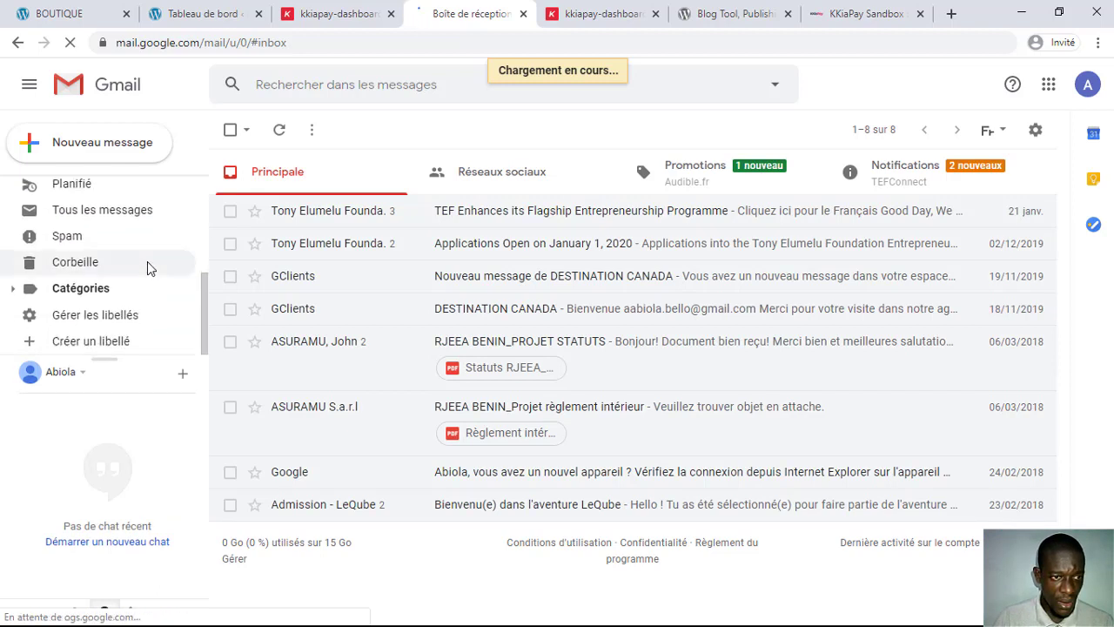
click(86, 246)
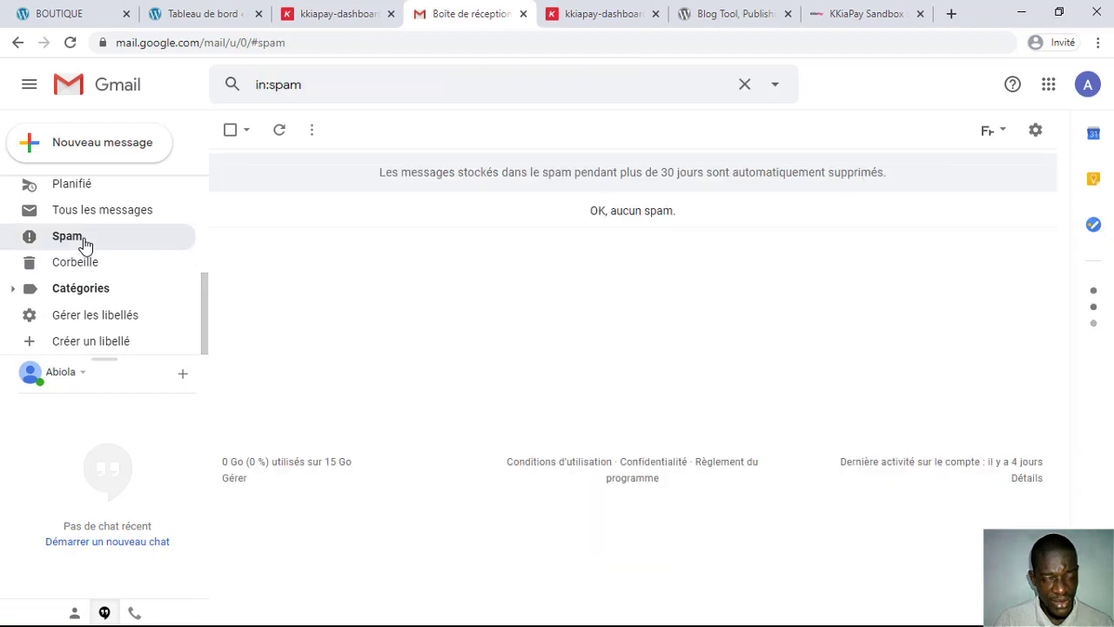
scroll(126, 260, up, 5)
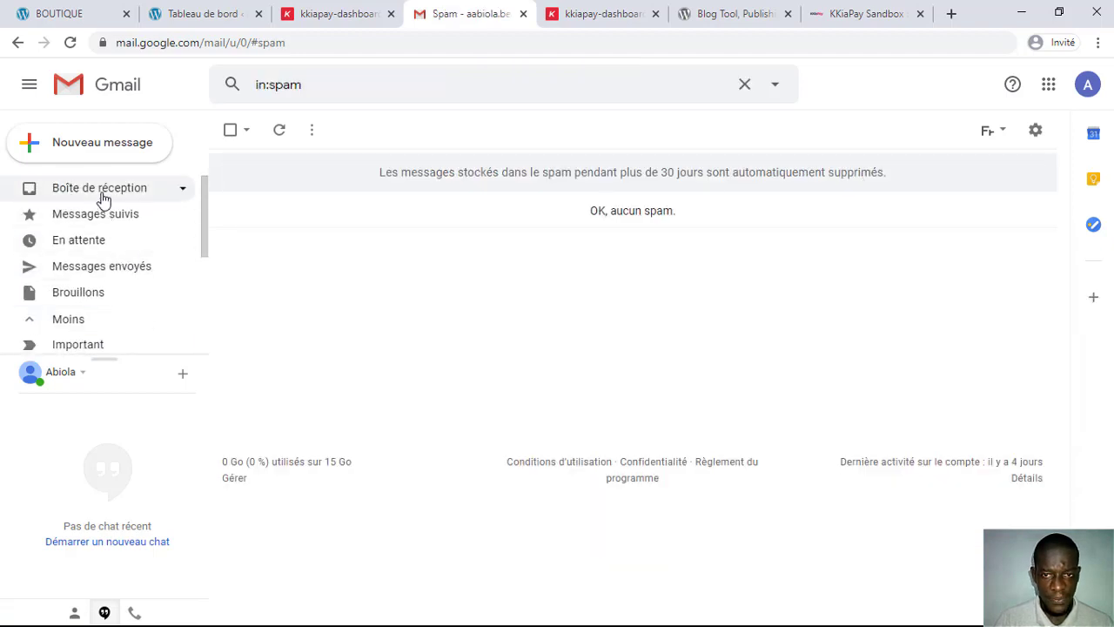
click(102, 195)
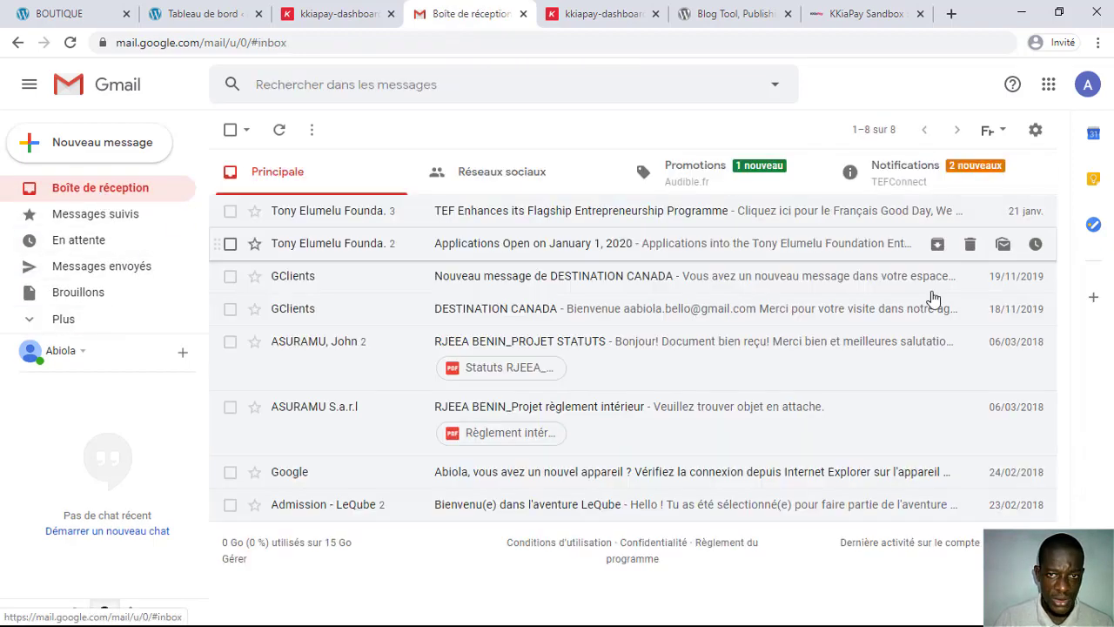
click(898, 179)
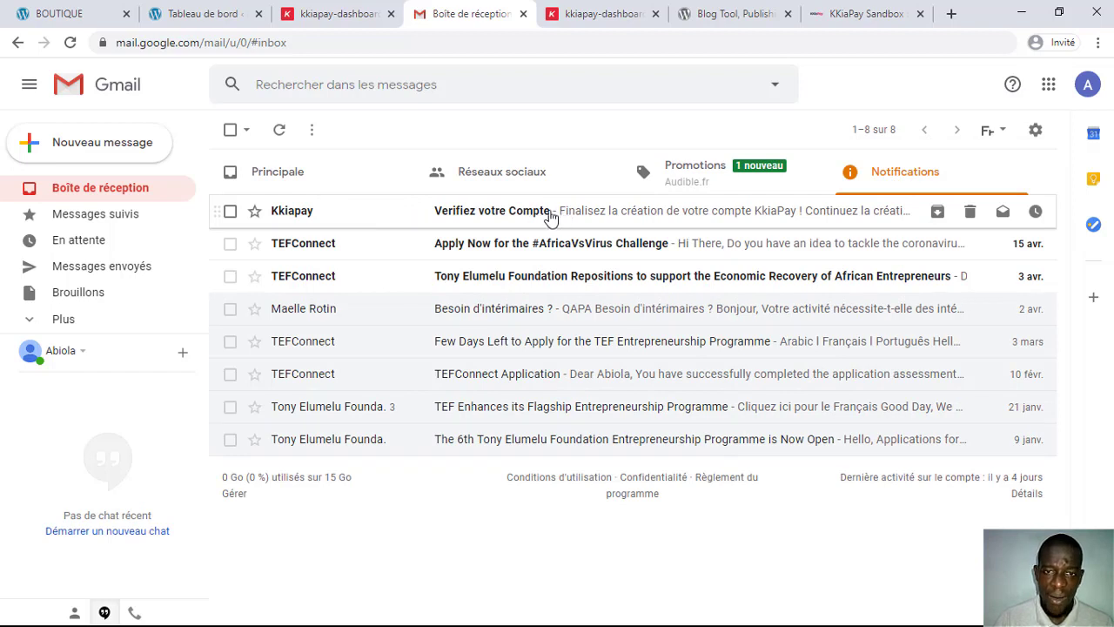
click(523, 214)
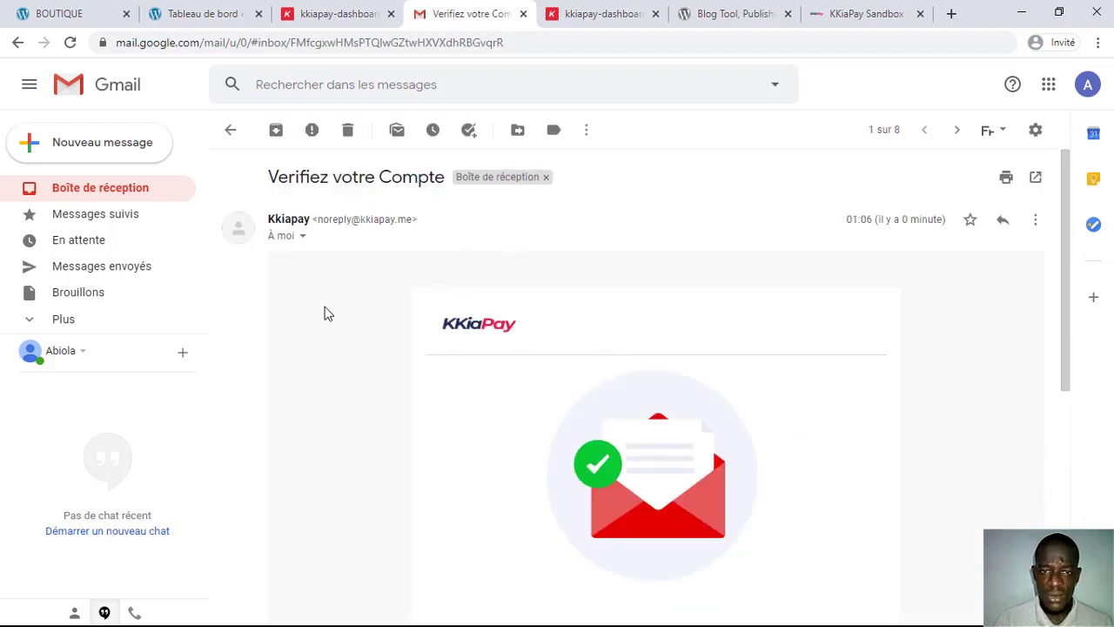
scroll(365, 318, down, 4)
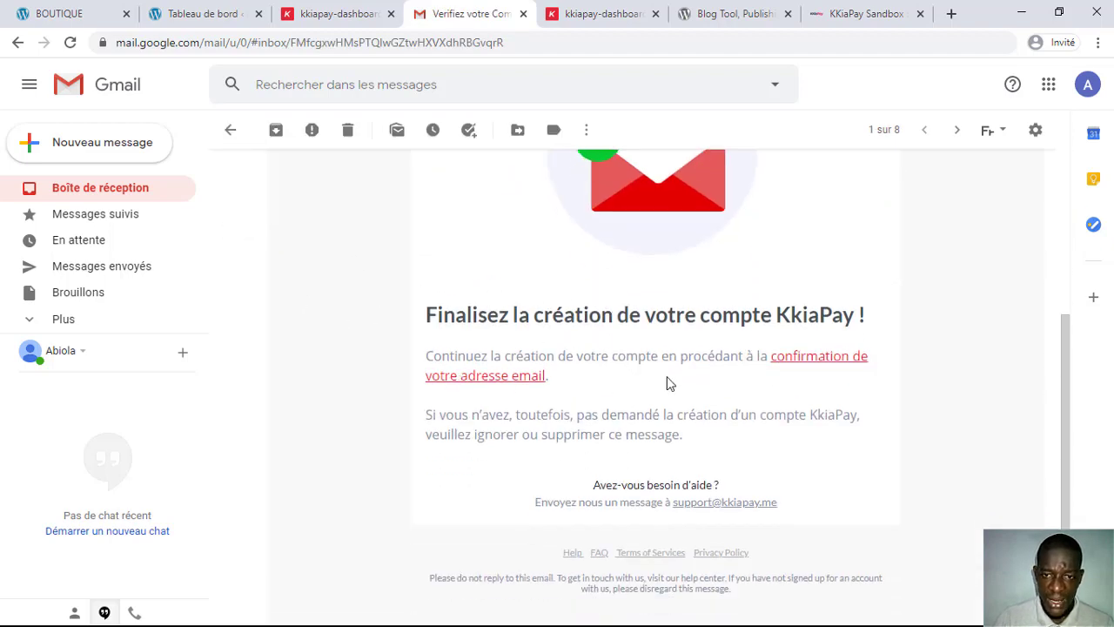
Step: Follow the confirmation link and enter full name, company name, website google.fr and phone number
click(816, 364)
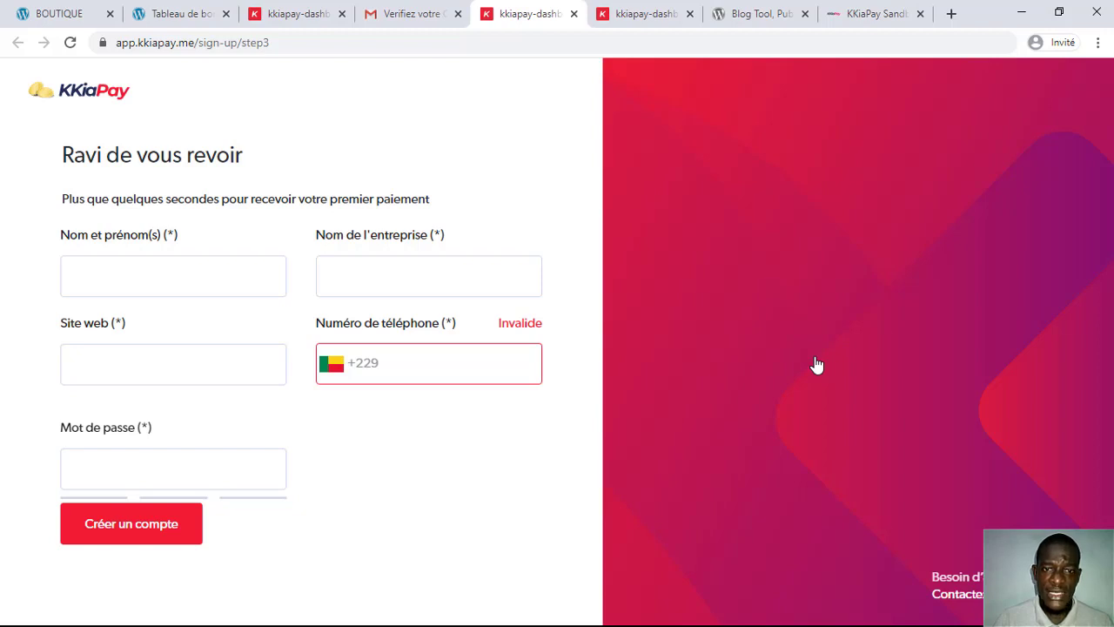
click(256, 280)
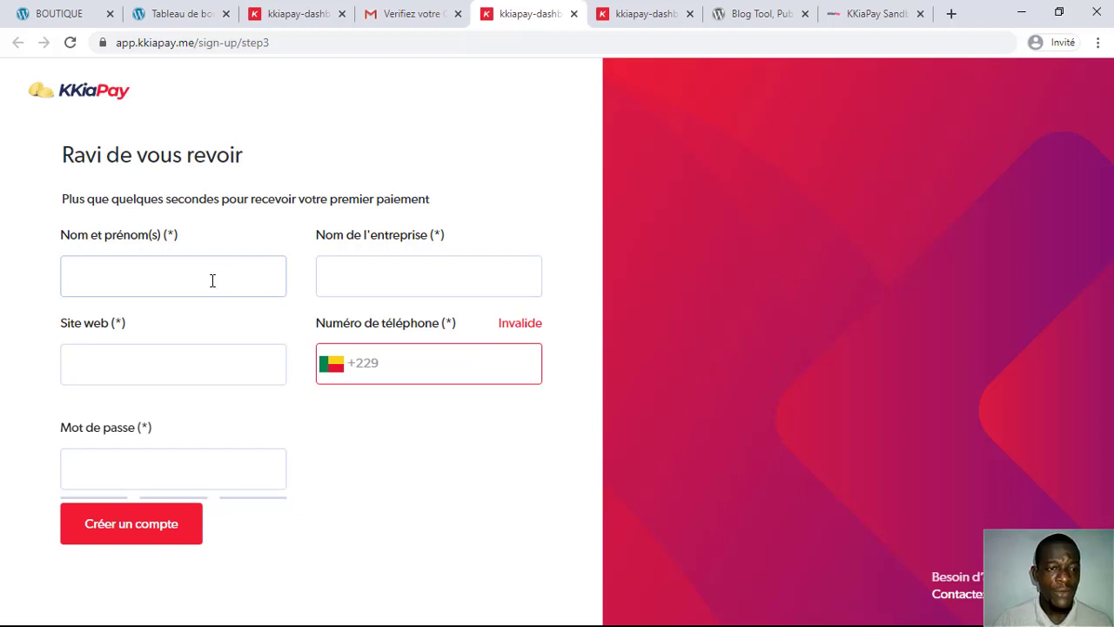
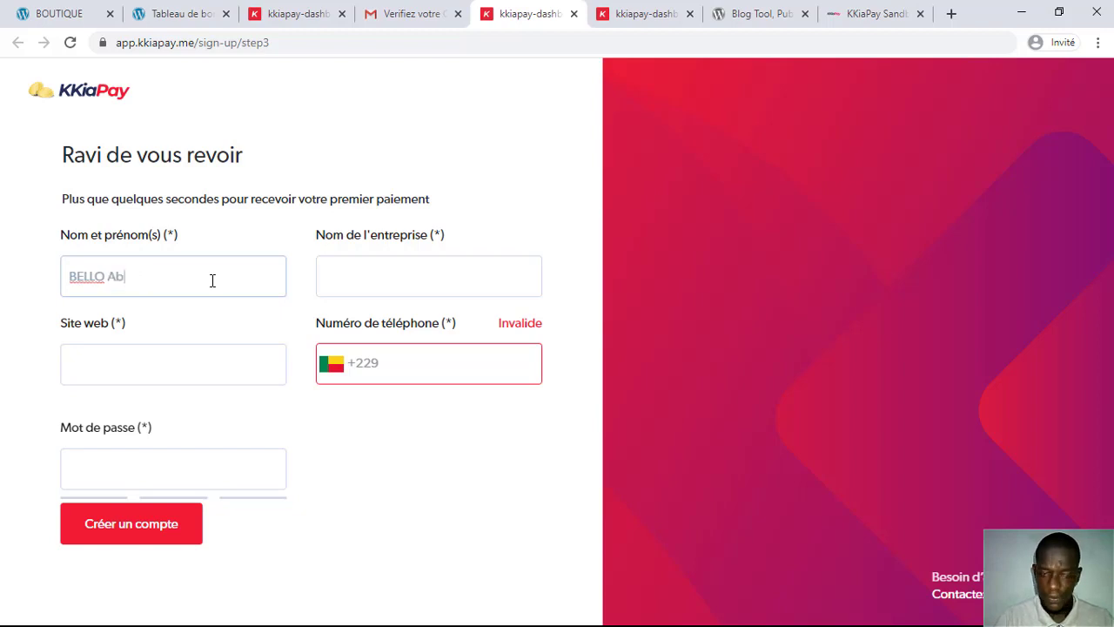
key(Tab)
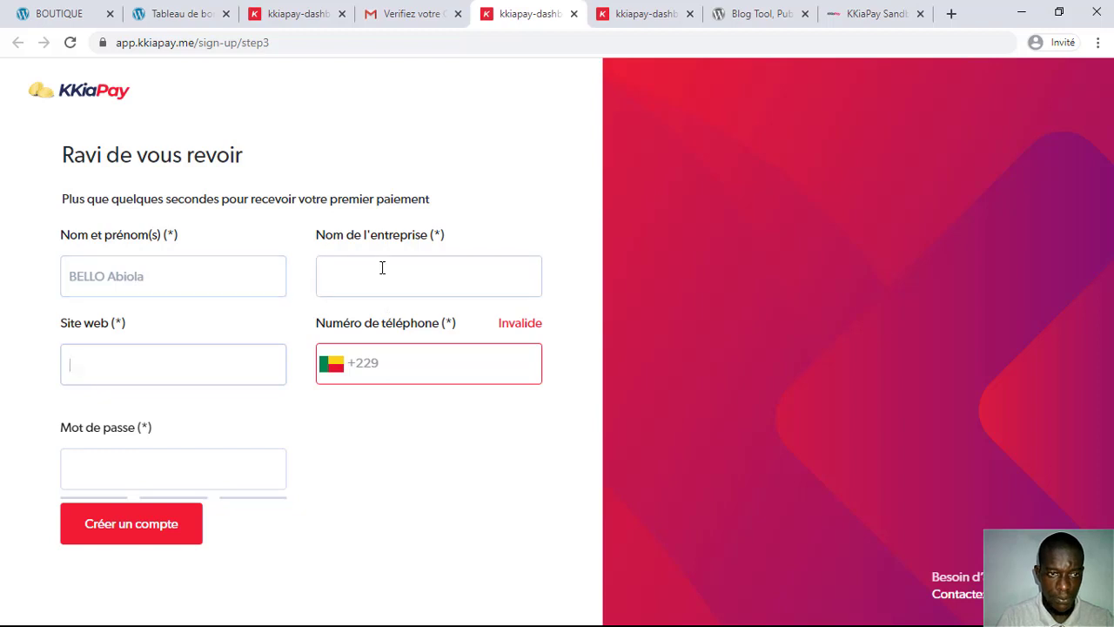
click(382, 267)
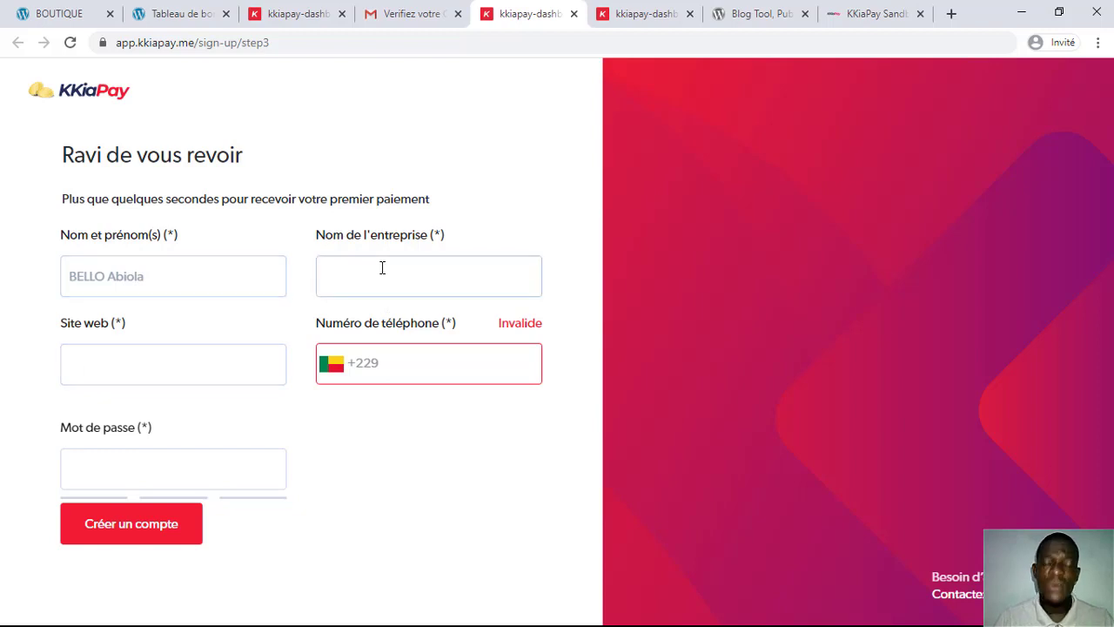
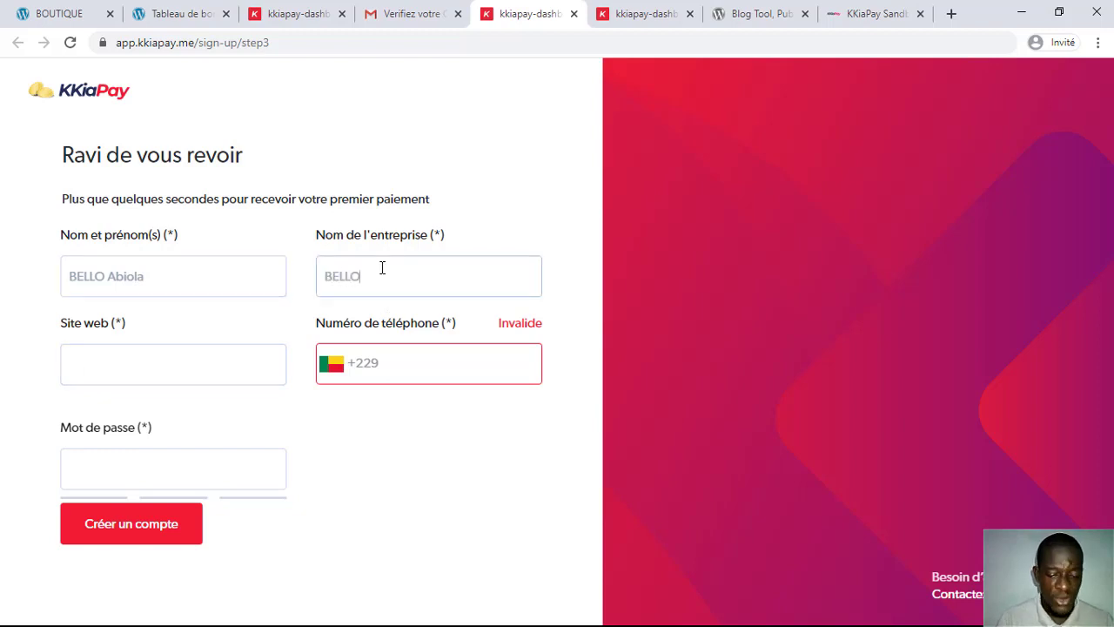
click(195, 365)
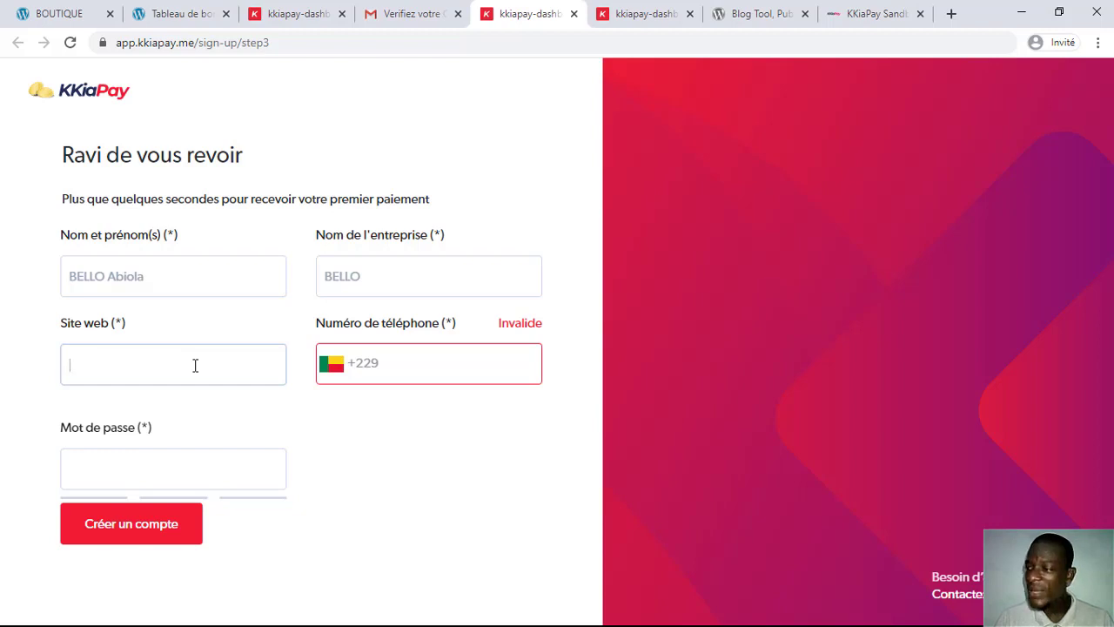
text(google.fr)
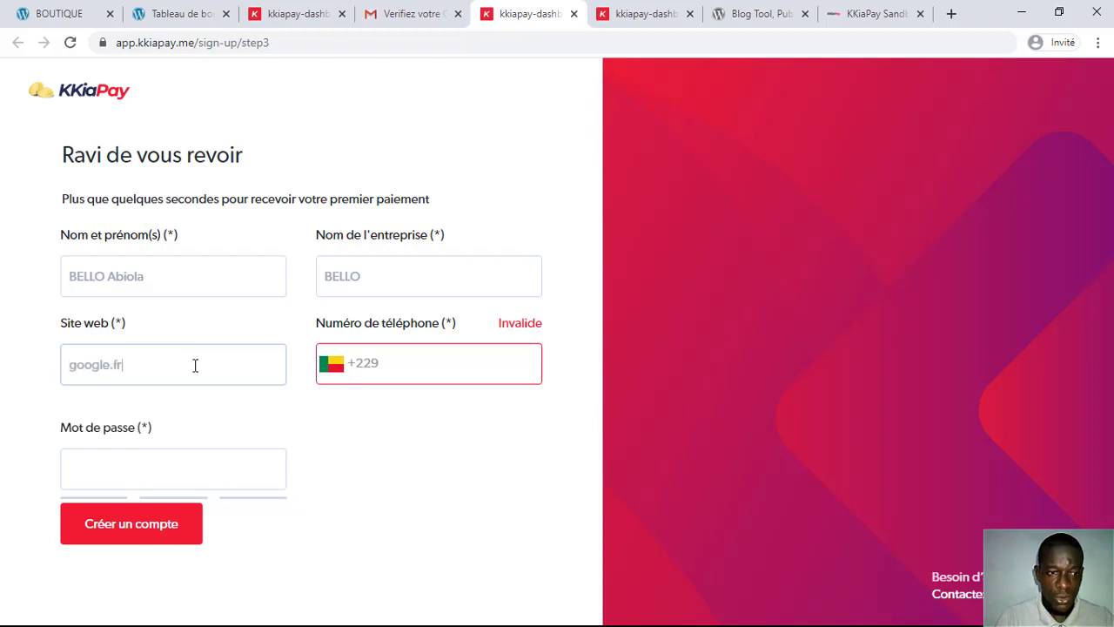
click(439, 362)
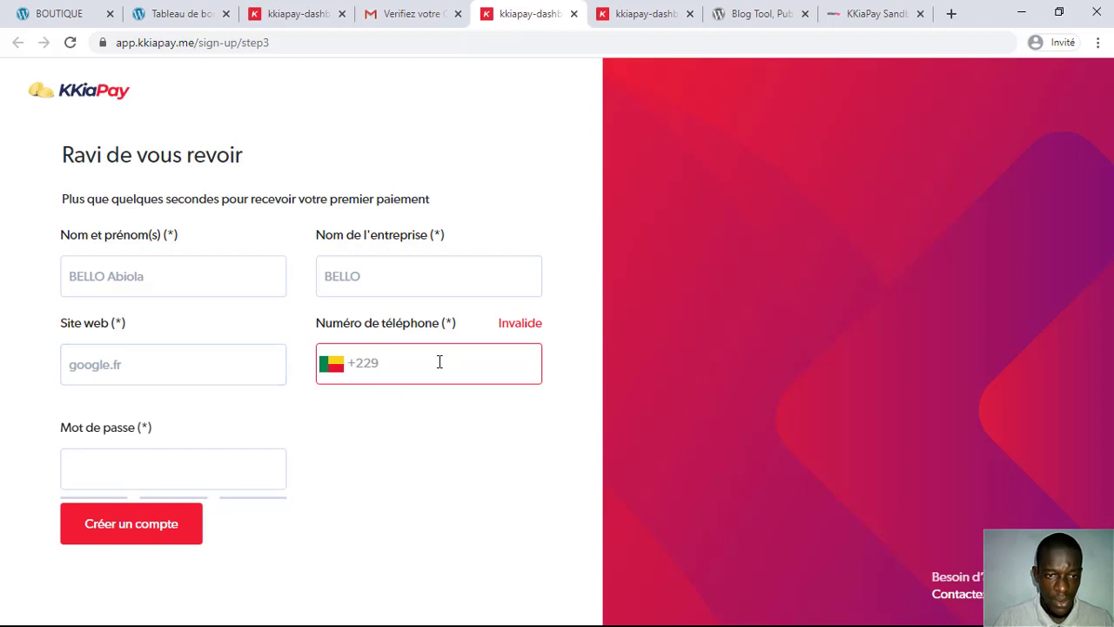
text(60636311)
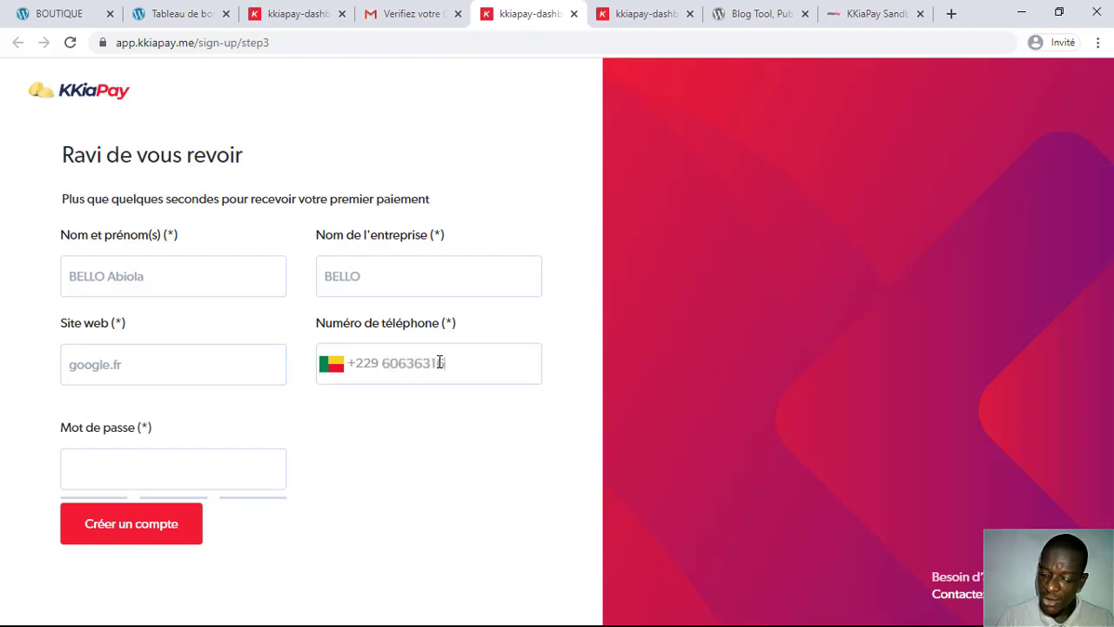
Step: Set a strong account password rated 'Excellent!' and submit with 'Créer un compte'
click(163, 473)
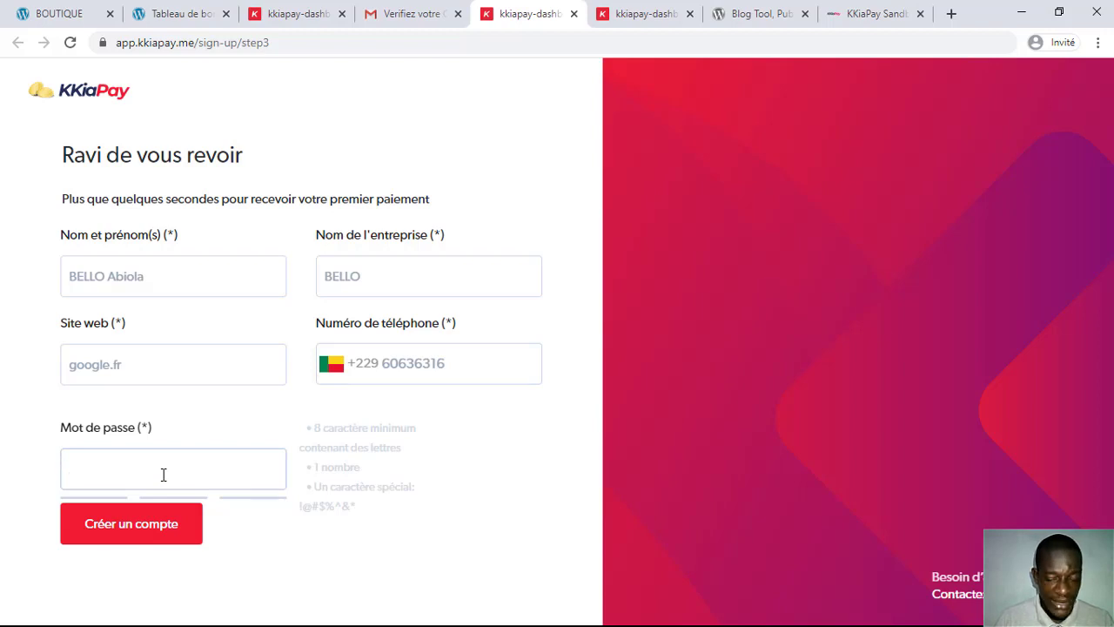
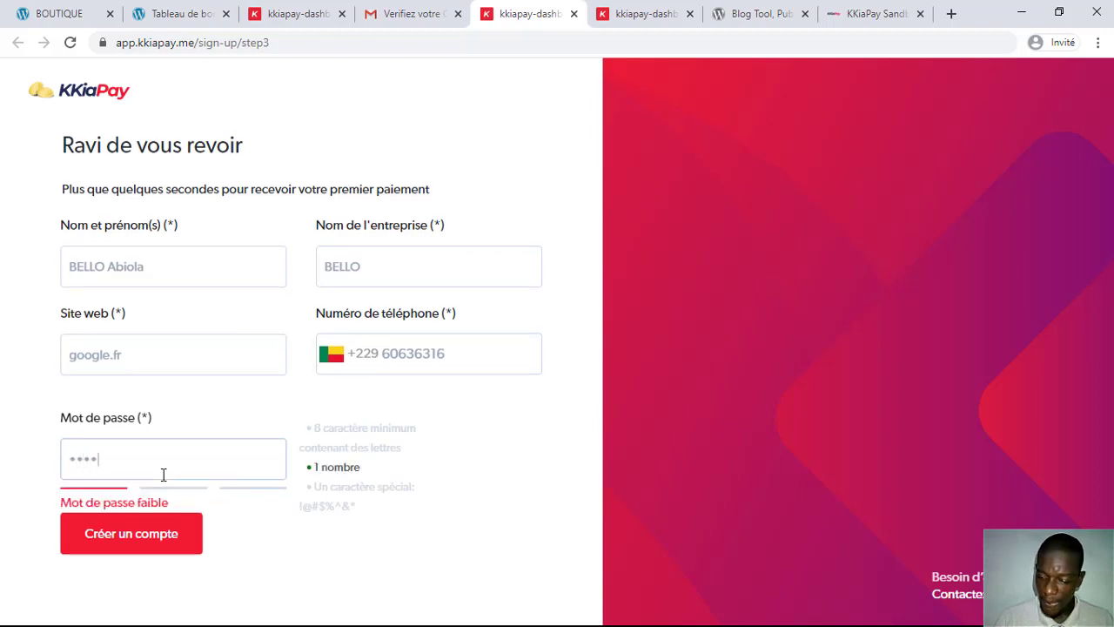
key(BackSpace)
key(BackSpace)
key(BackSpace)
key(BackSpace)
key(BackSpace)
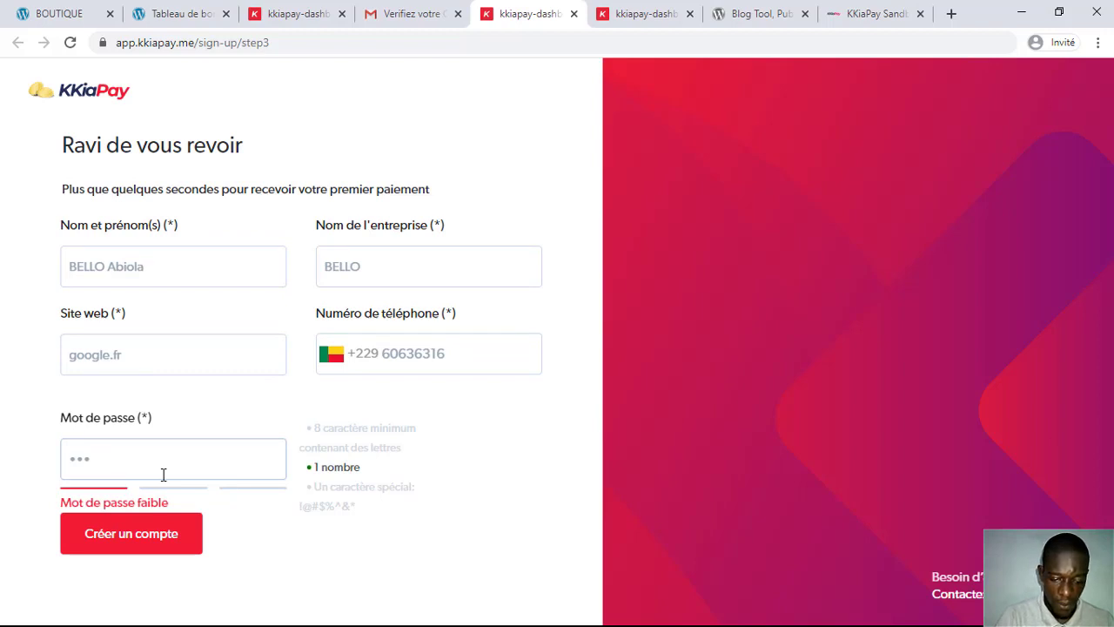
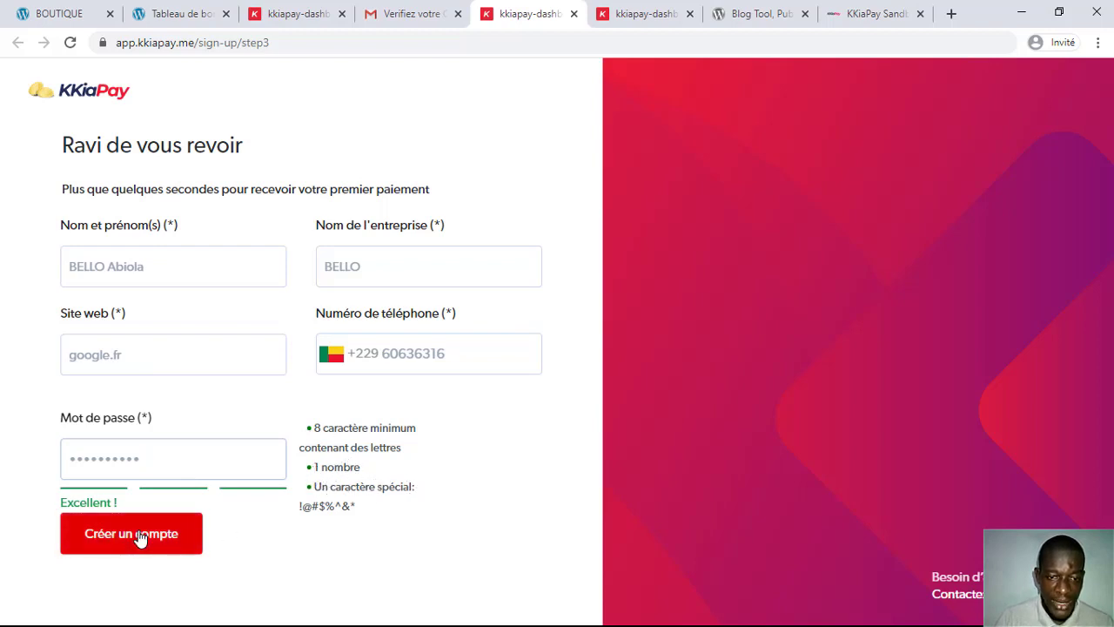
drag(170, 463, 7, 465)
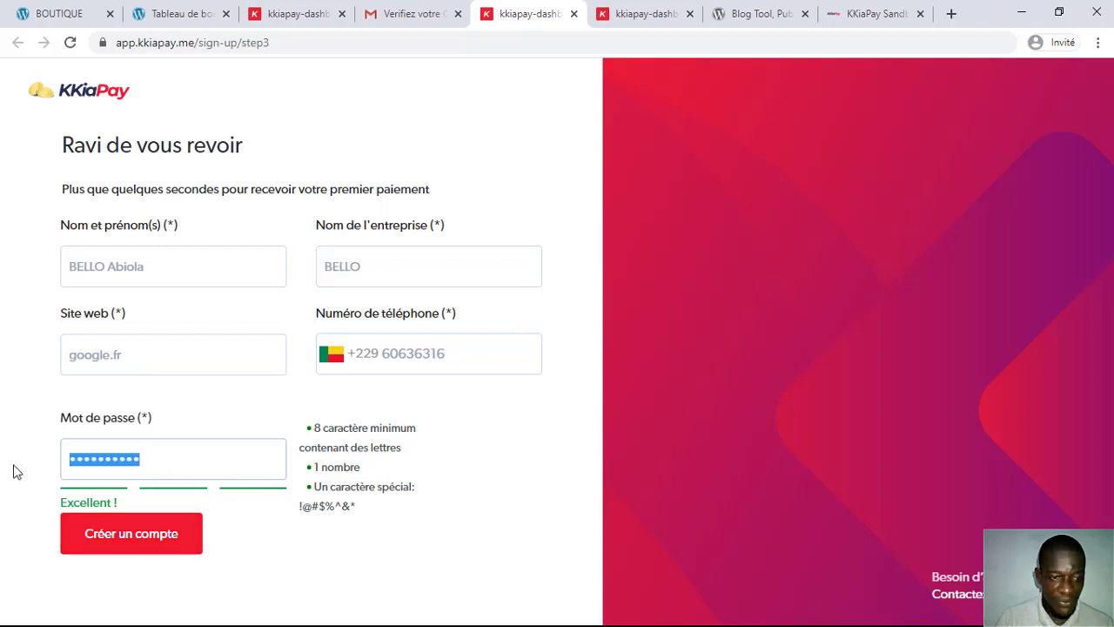
text(*********)
click(130, 539)
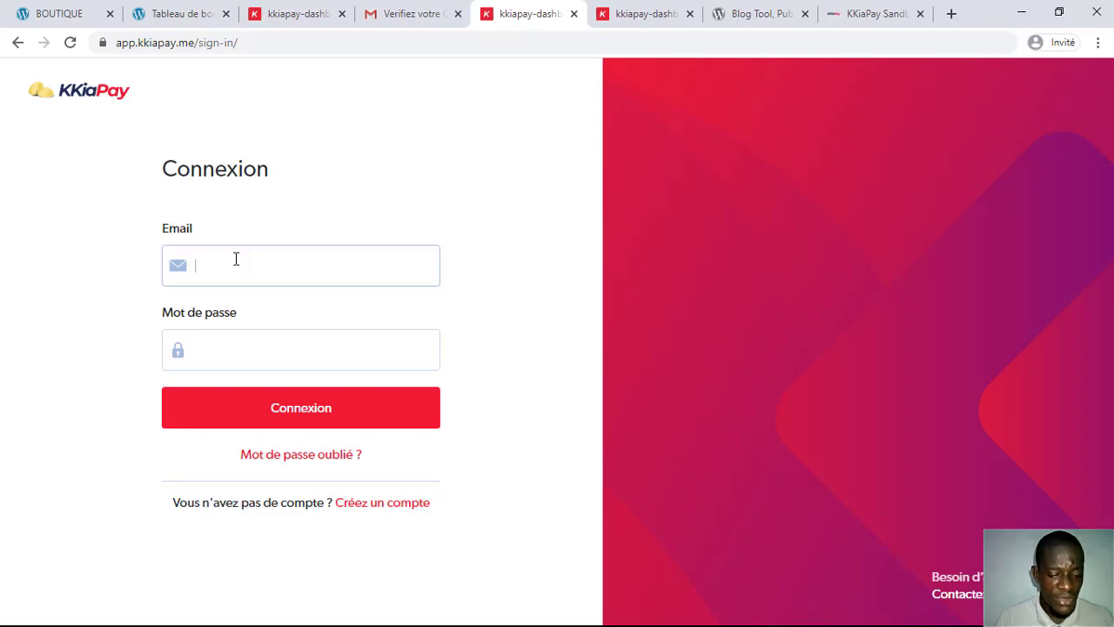
Step: Log in on the Connexion page with the account e-mail and password
text(azz)
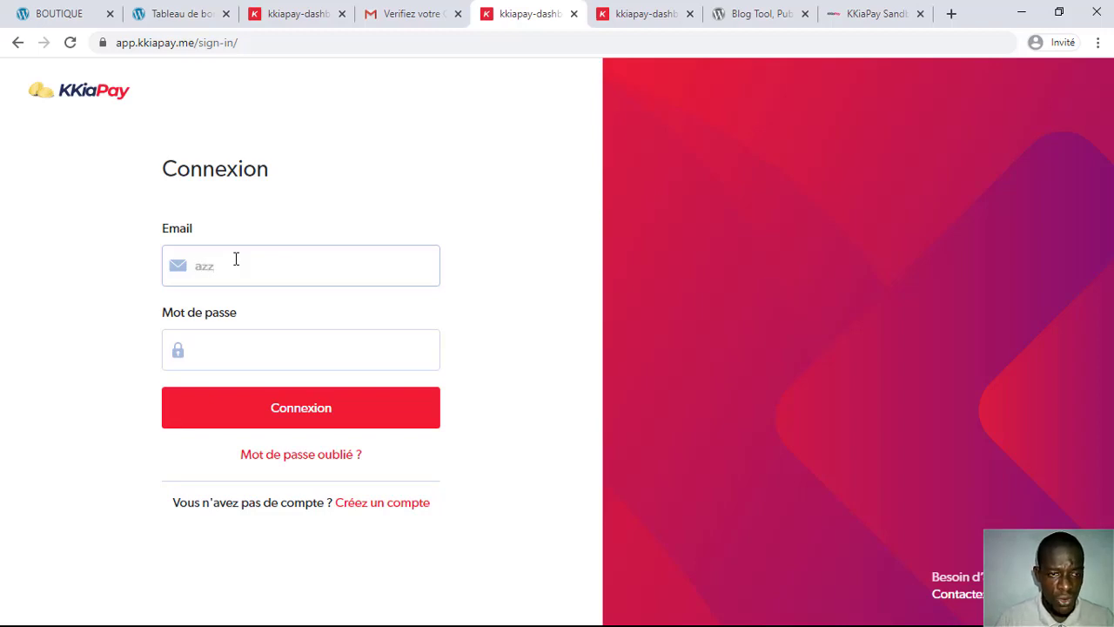
key(BackSpace)
key(BackSpace)
key(BackSpace)
text(ab)
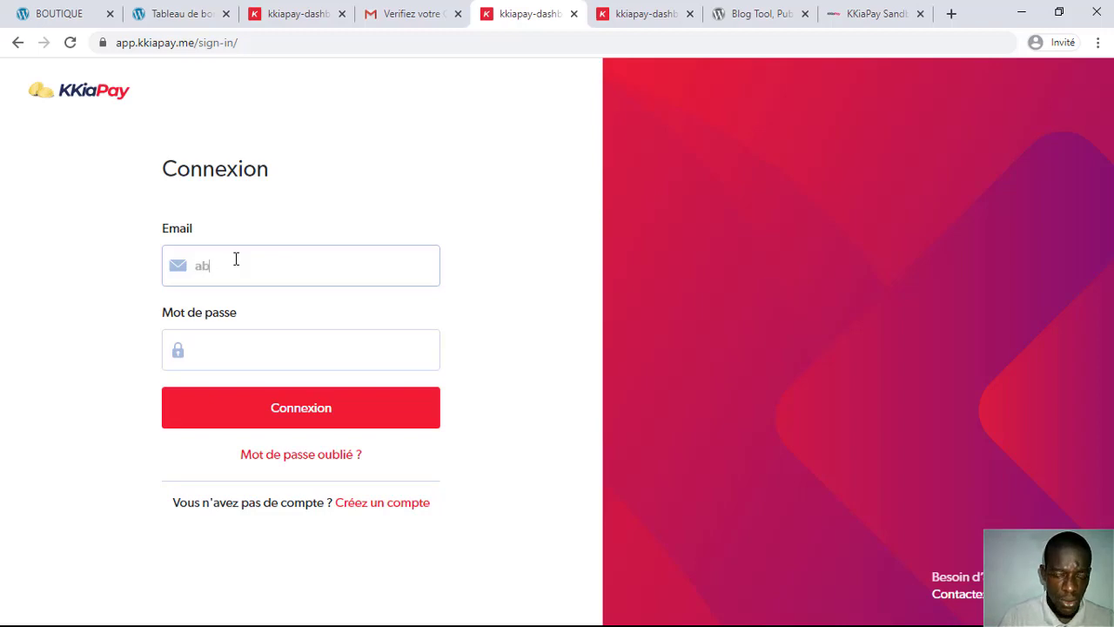
key(BackSpace)
key(BackSpace)
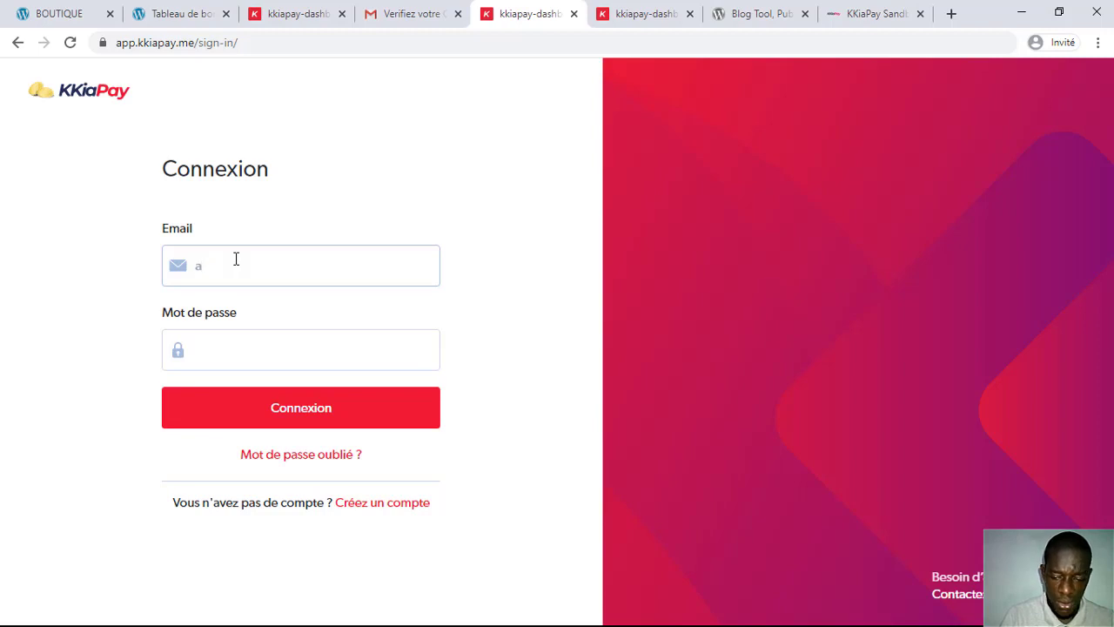
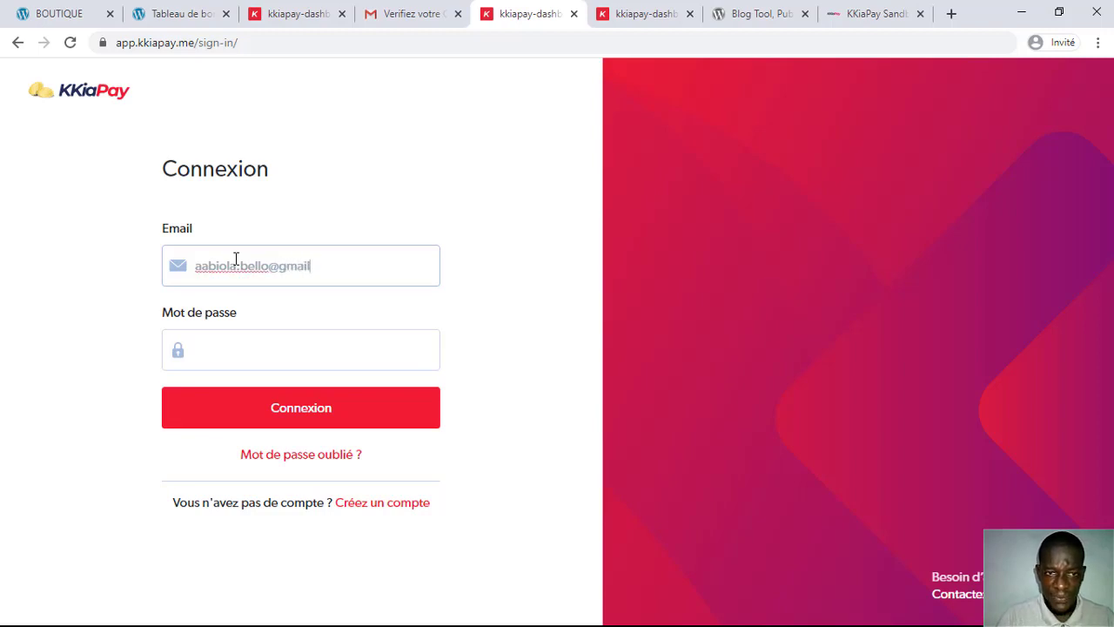
key(Tab)
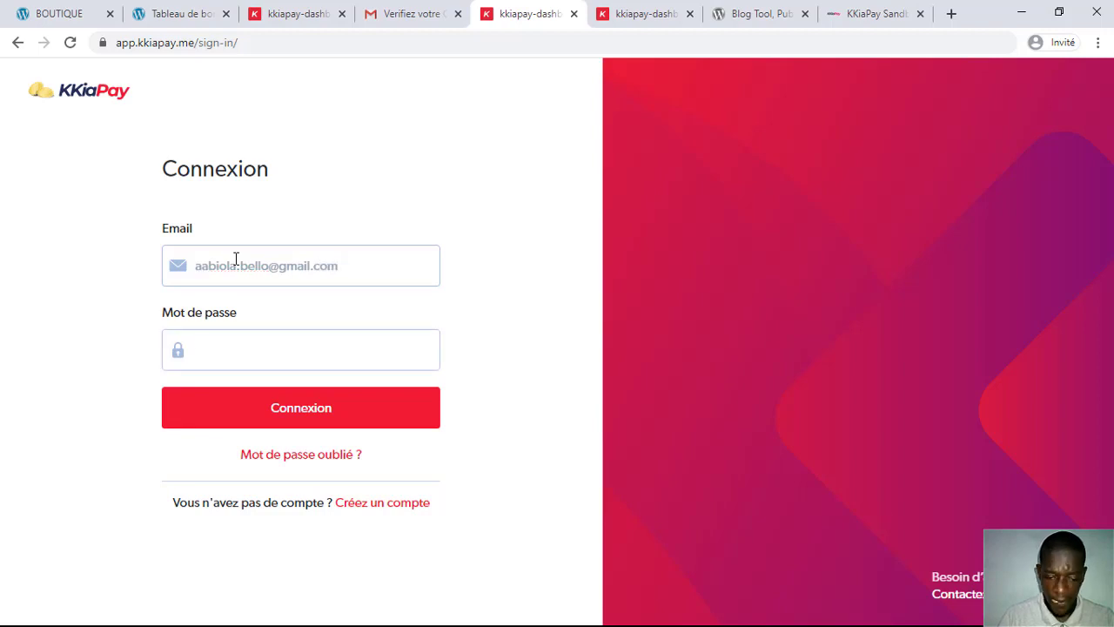
text(••)
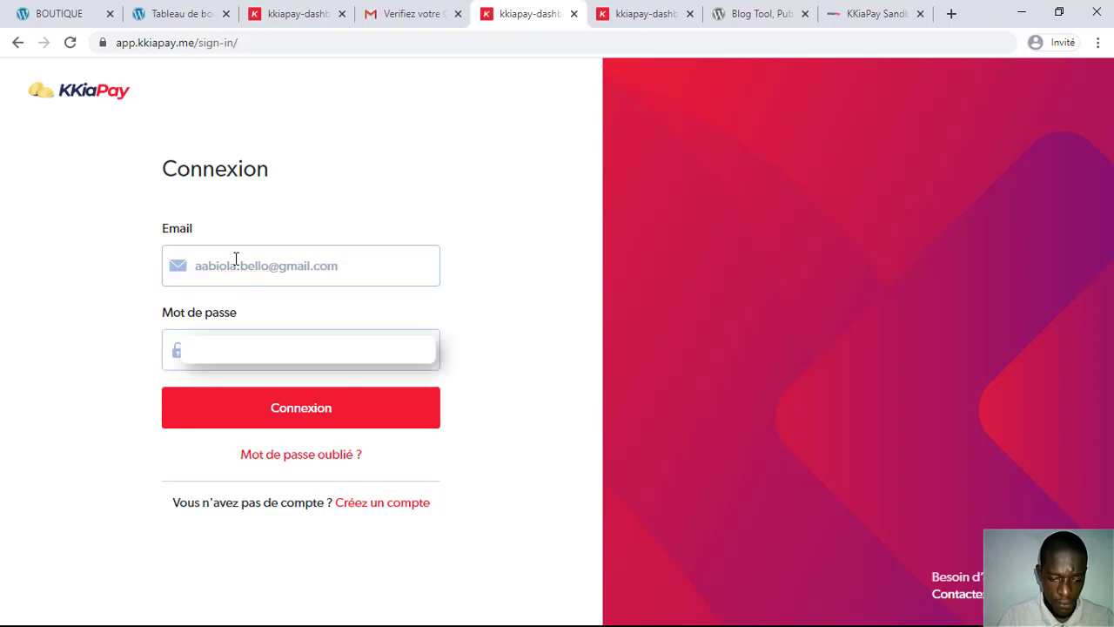
key(Return)
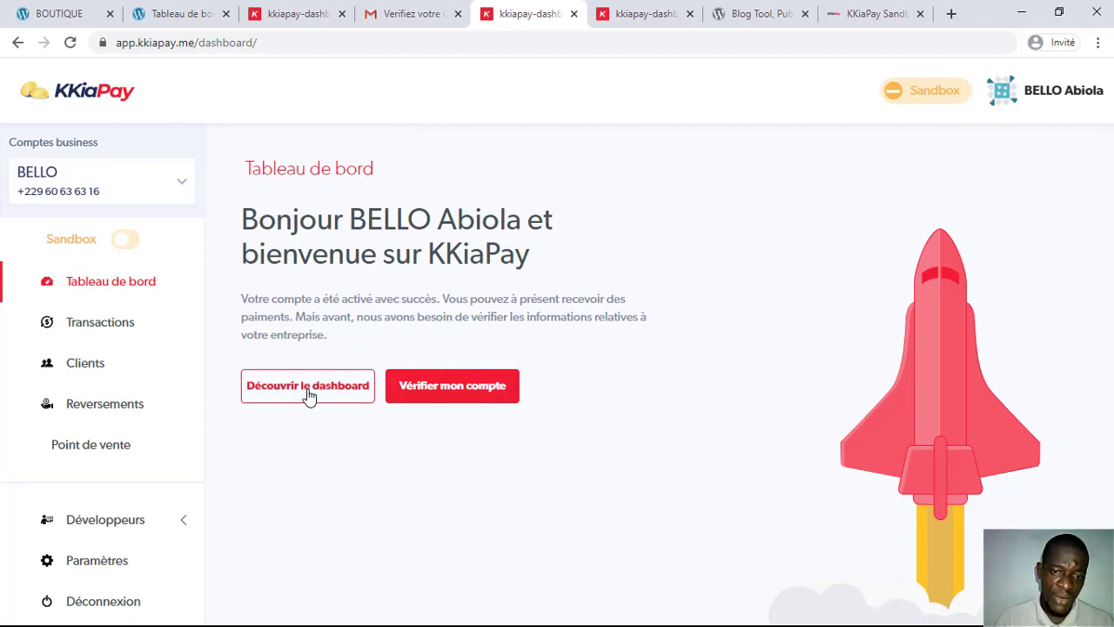
Step: Open 'Découvrir le dashboard' and review the charts: 0 Fcfa balance, 0 transactions, 0 clients
click(309, 396)
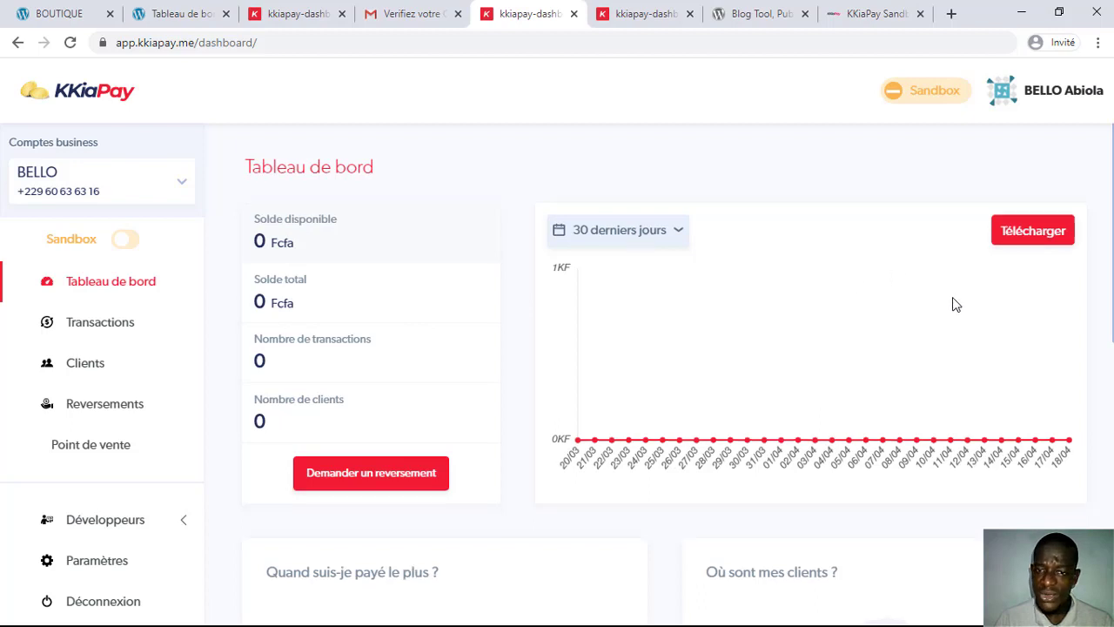
scroll(952, 304, down, 3)
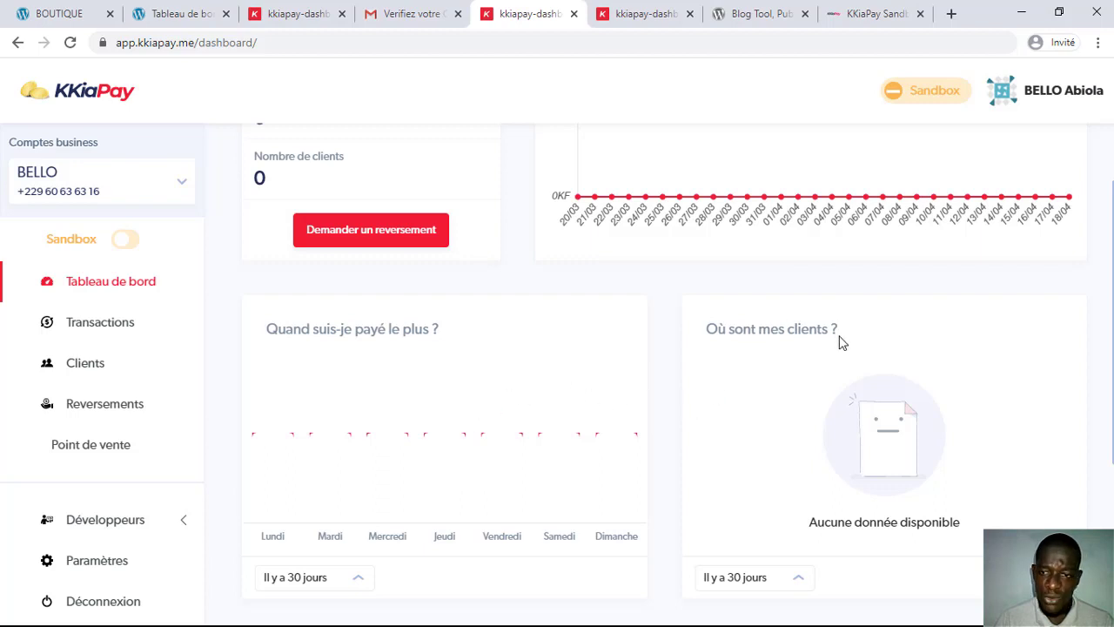
scroll(839, 340, down, 3)
scroll(477, 416, down, 1)
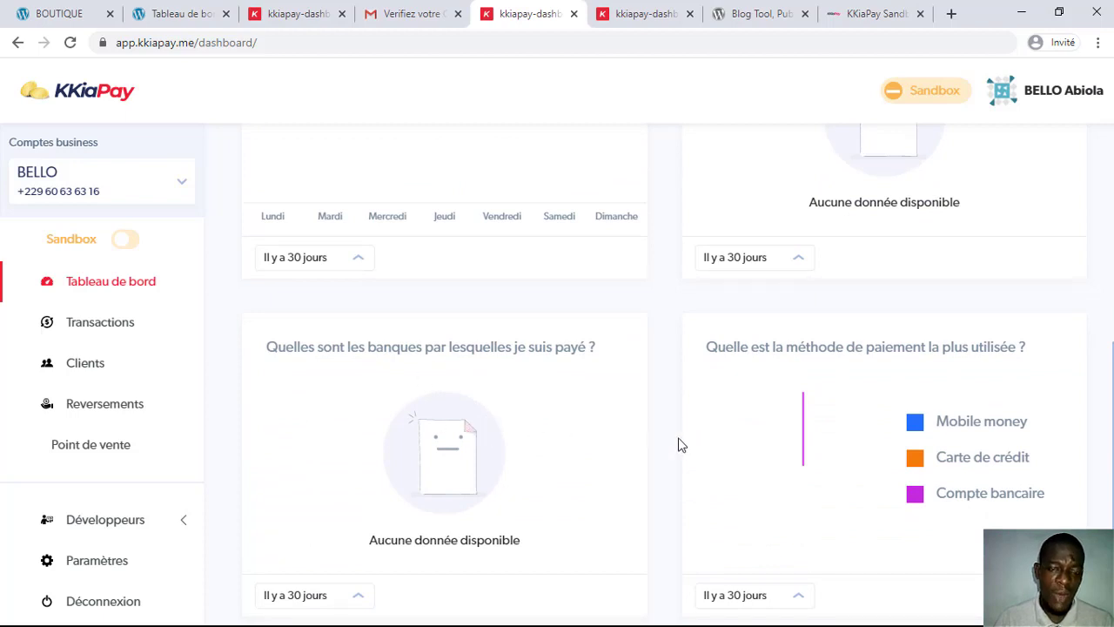
scroll(512, 398, up, 7)
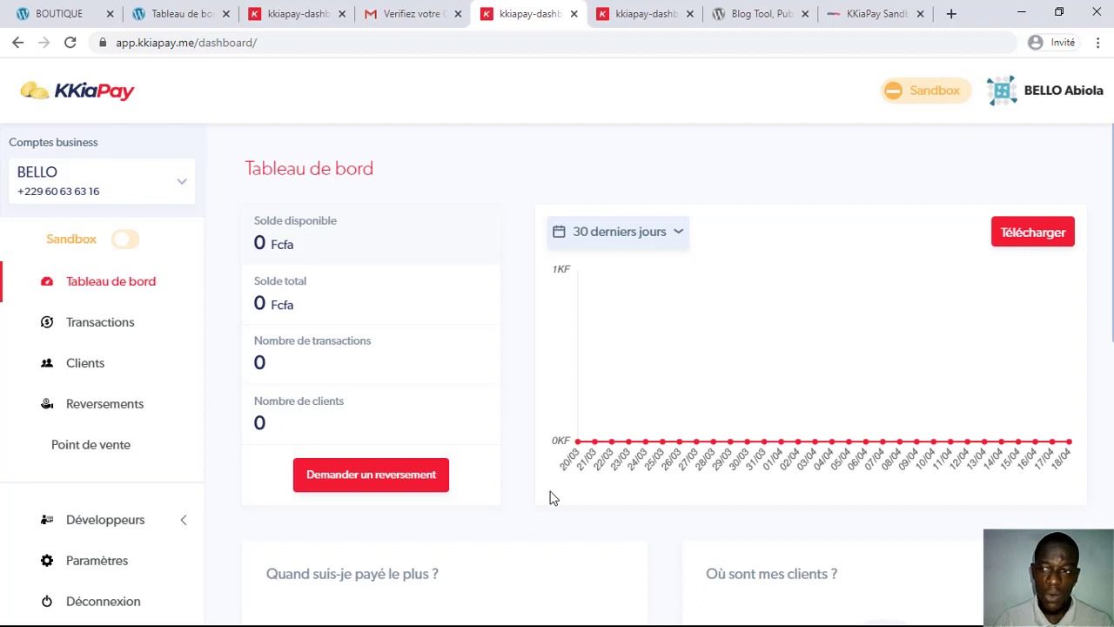
Step: Browse the empty Transactions, Clients and Reversements pages, then expand Développeurs to show API and Journal
click(96, 327)
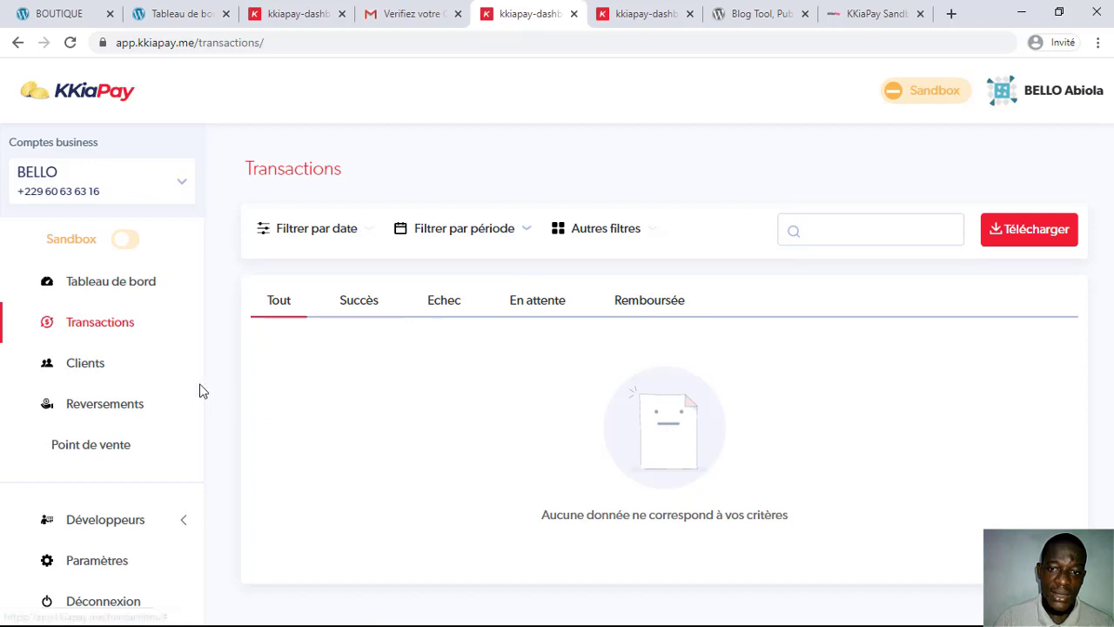
click(73, 366)
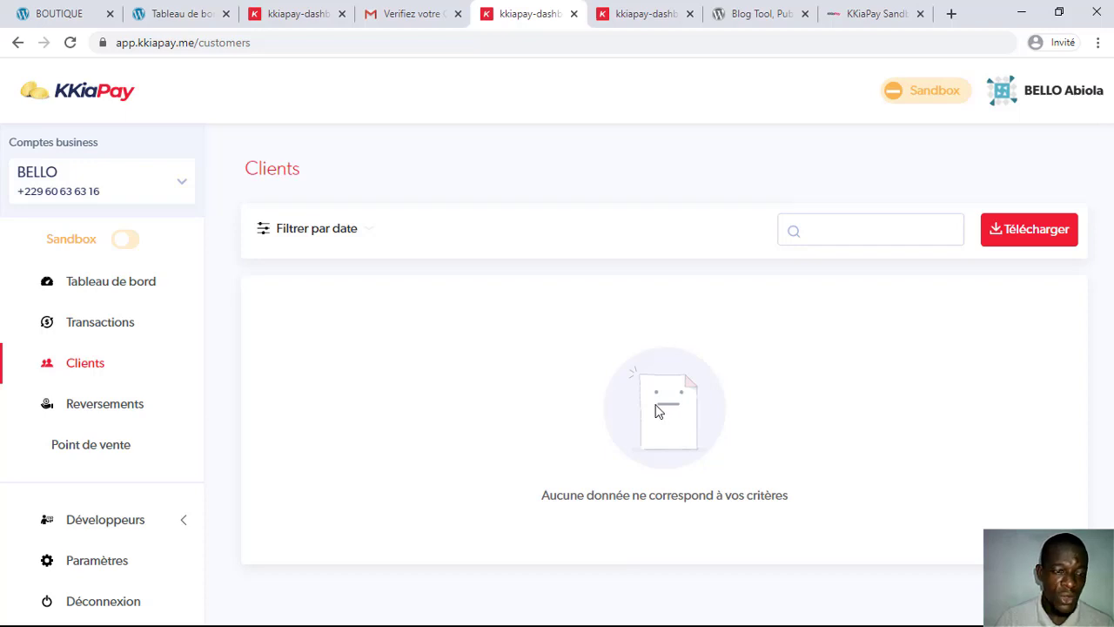
click(113, 409)
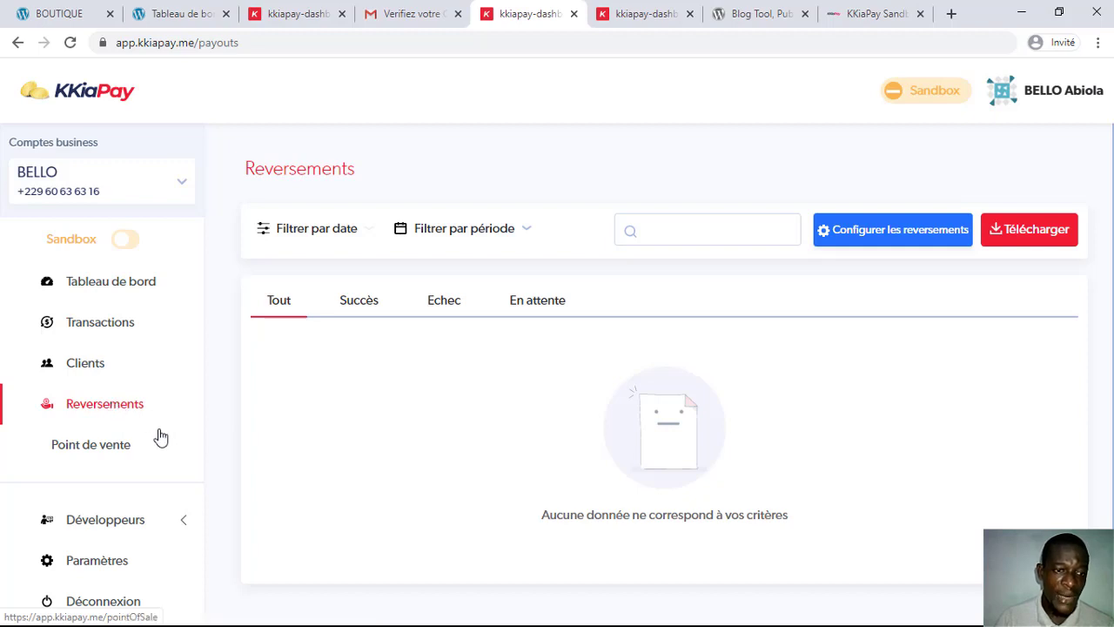
click(111, 522)
scroll(136, 520, down, 1)
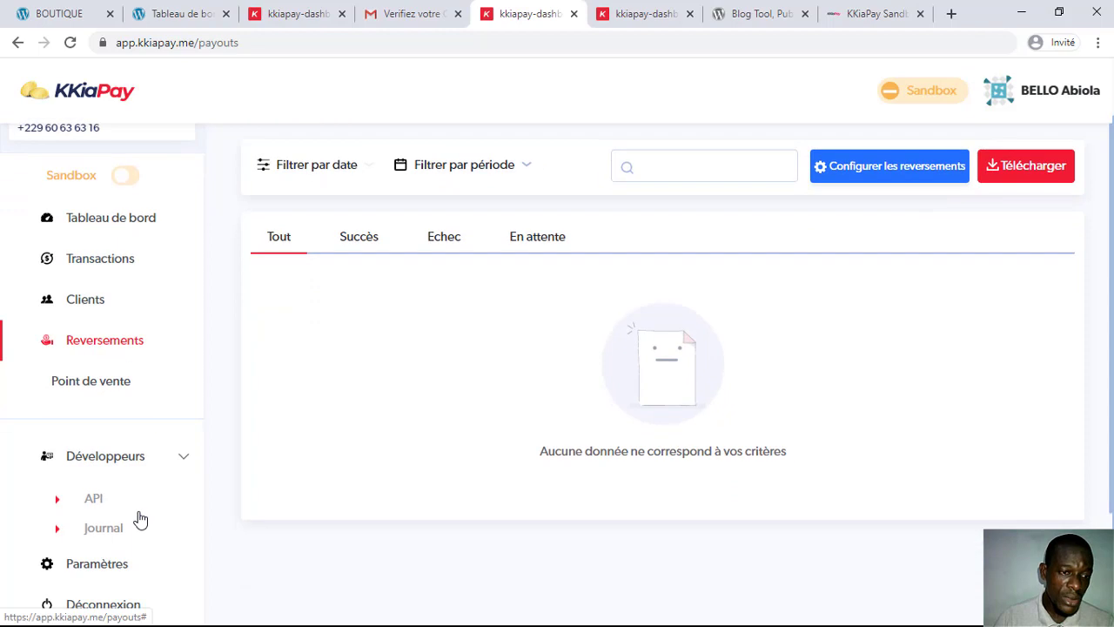
Step: View the 'Wordpress Plugin' instructions on the API keys page, then go to the wordpress.org tab
click(96, 501)
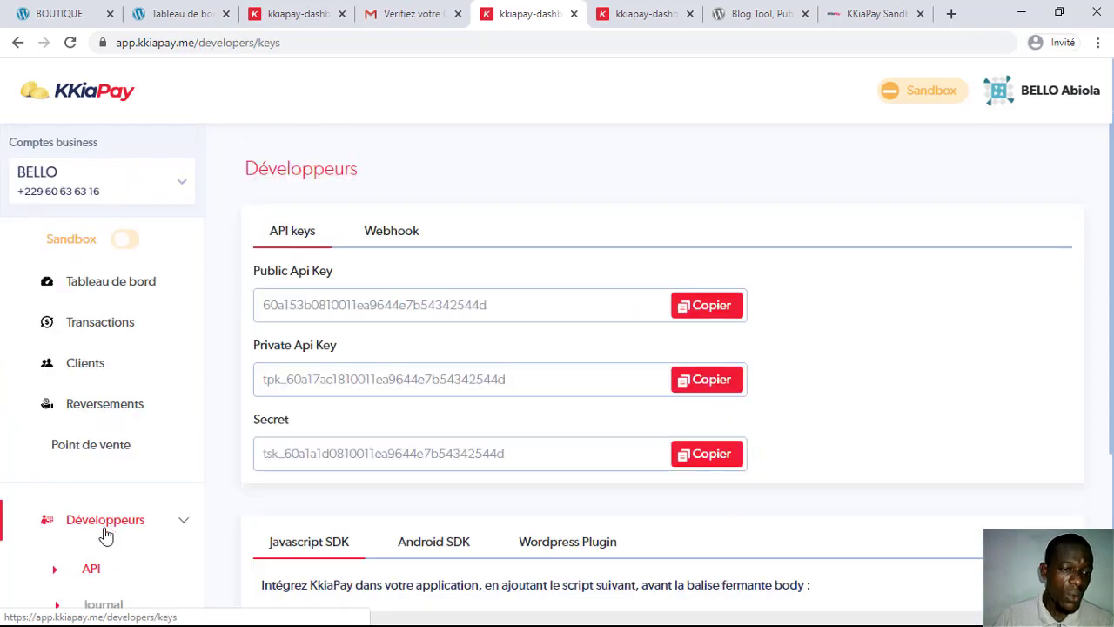
scroll(102, 575, down, 1)
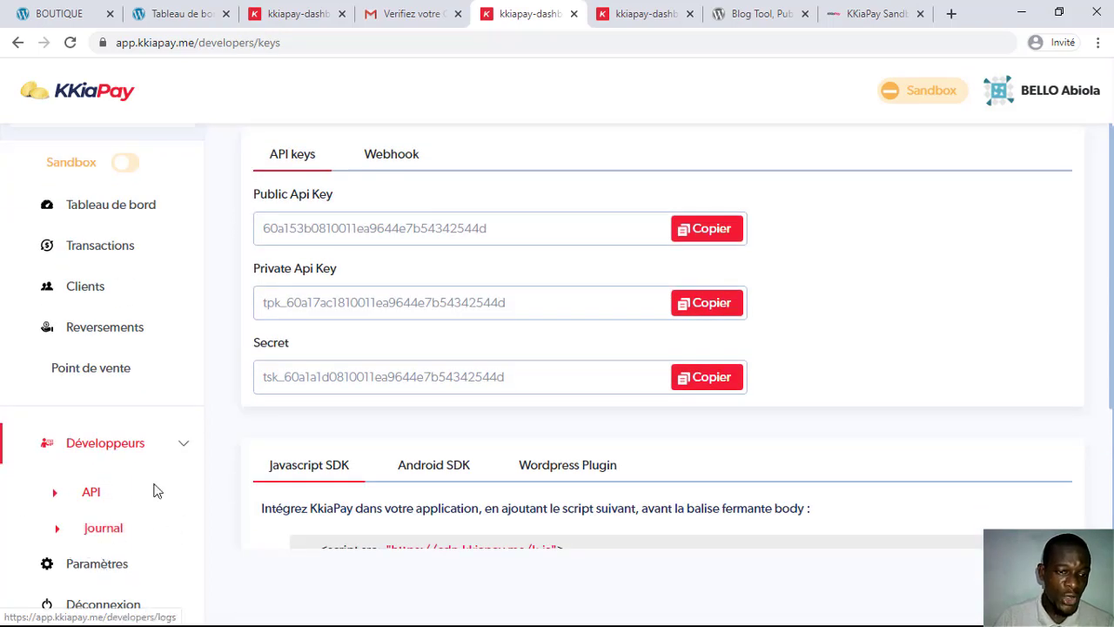
scroll(523, 278, up, 1)
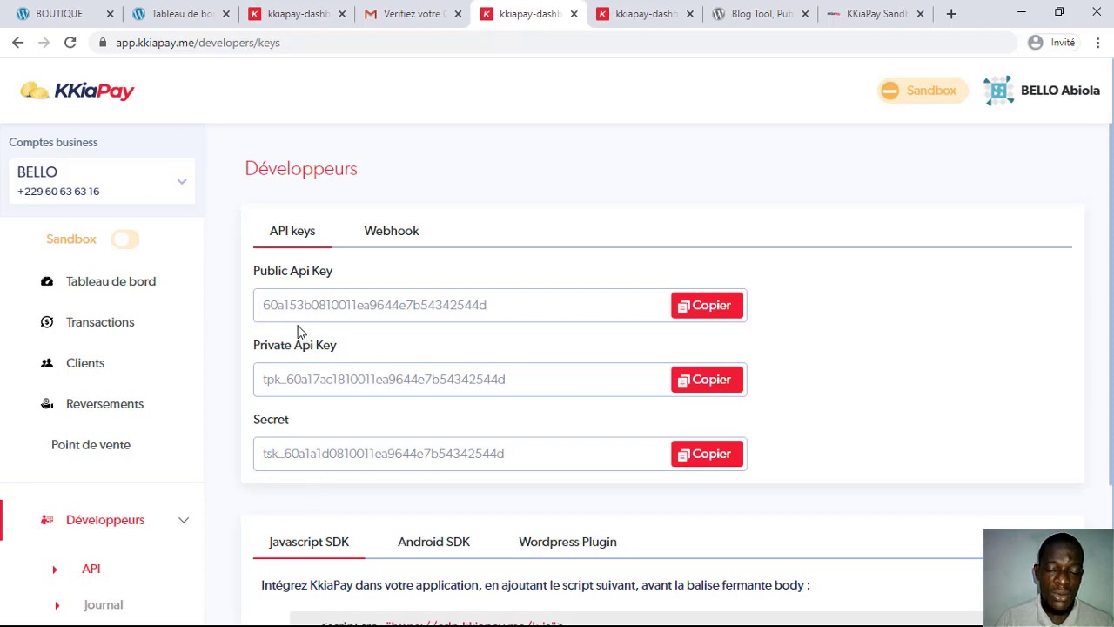
scroll(298, 331, down, 2)
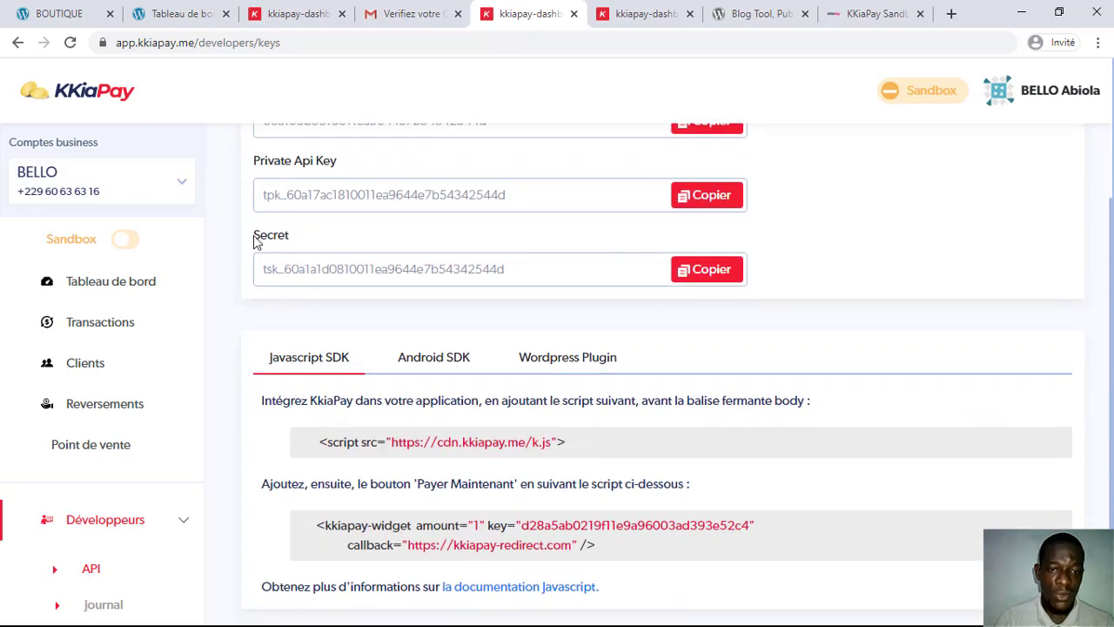
click(568, 364)
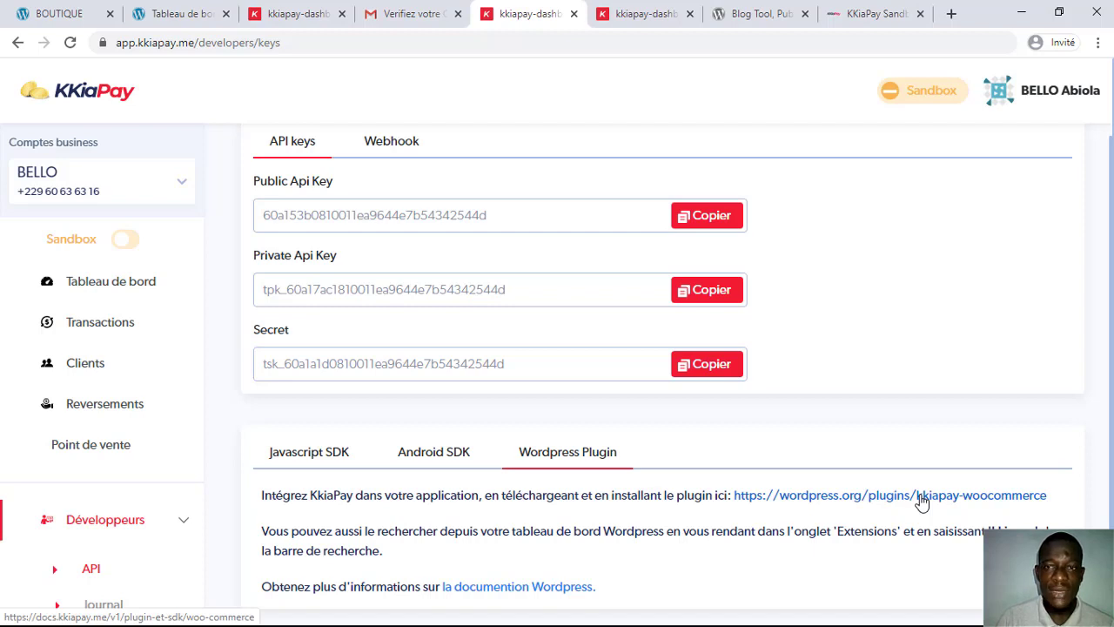
click(757, 8)
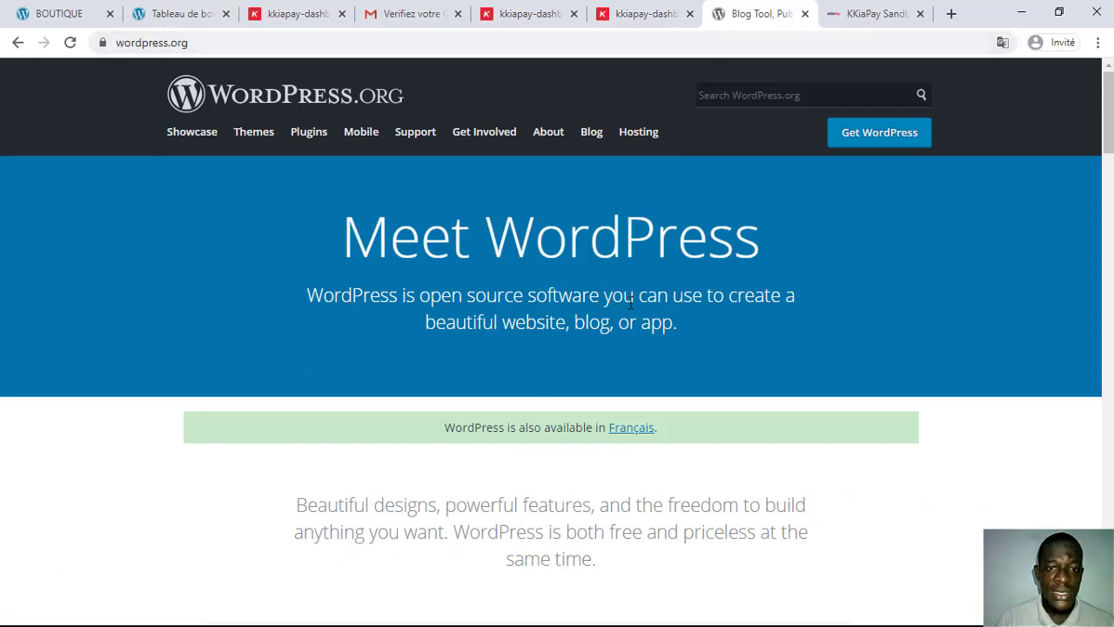
Step: Switch wordpress.org to Français, search Extensions for 'kkiapay' and open KKiapay WooCommerce Plugin
click(634, 435)
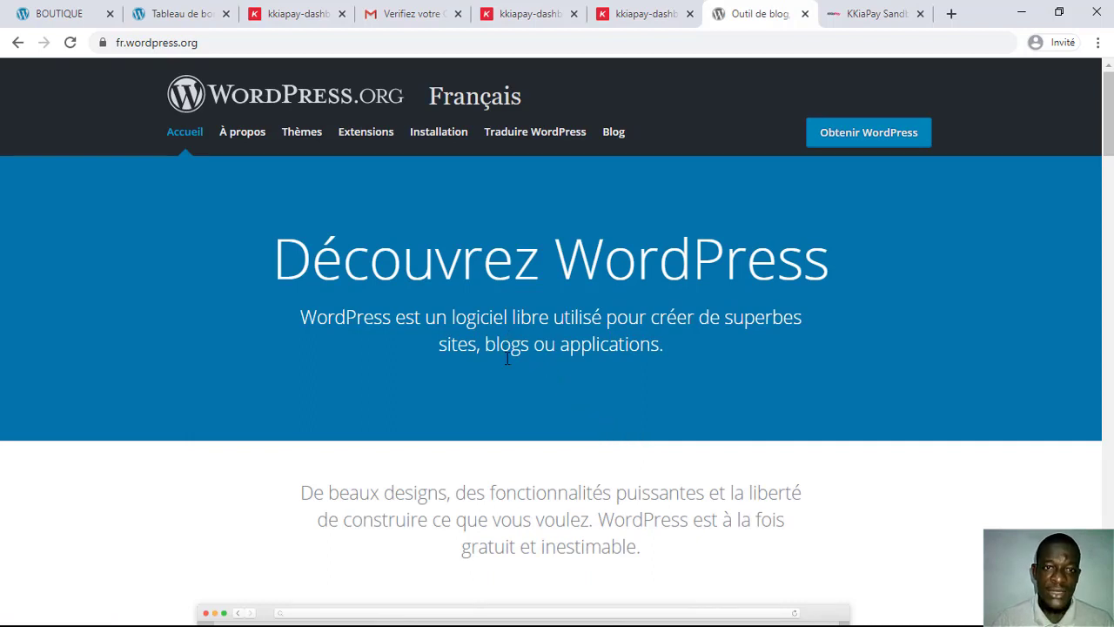
click(369, 135)
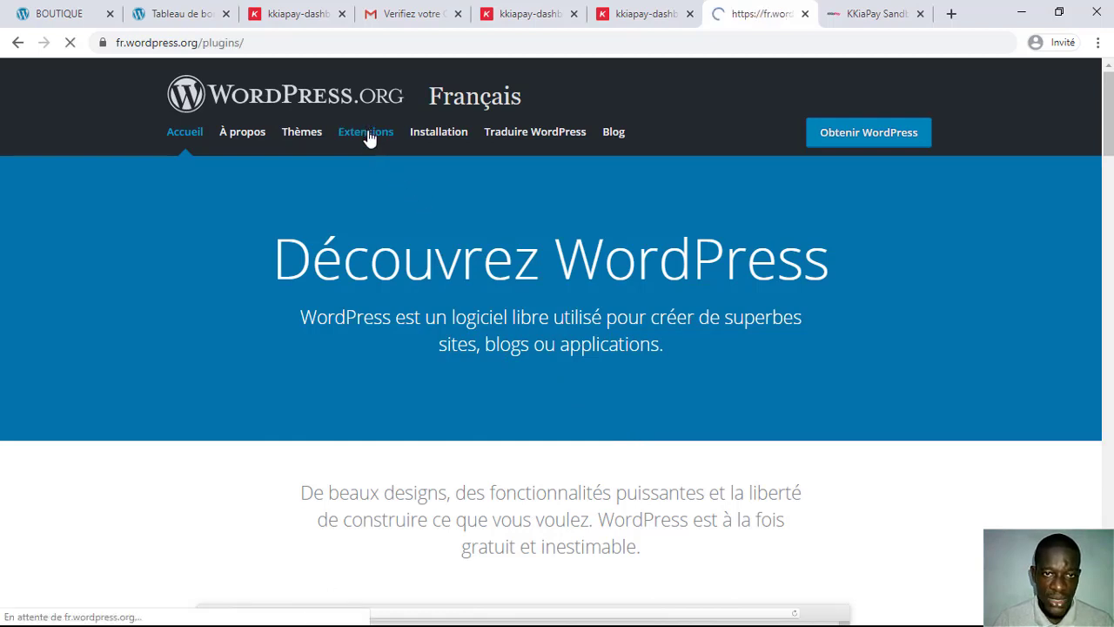
click(480, 380)
text(kkia)
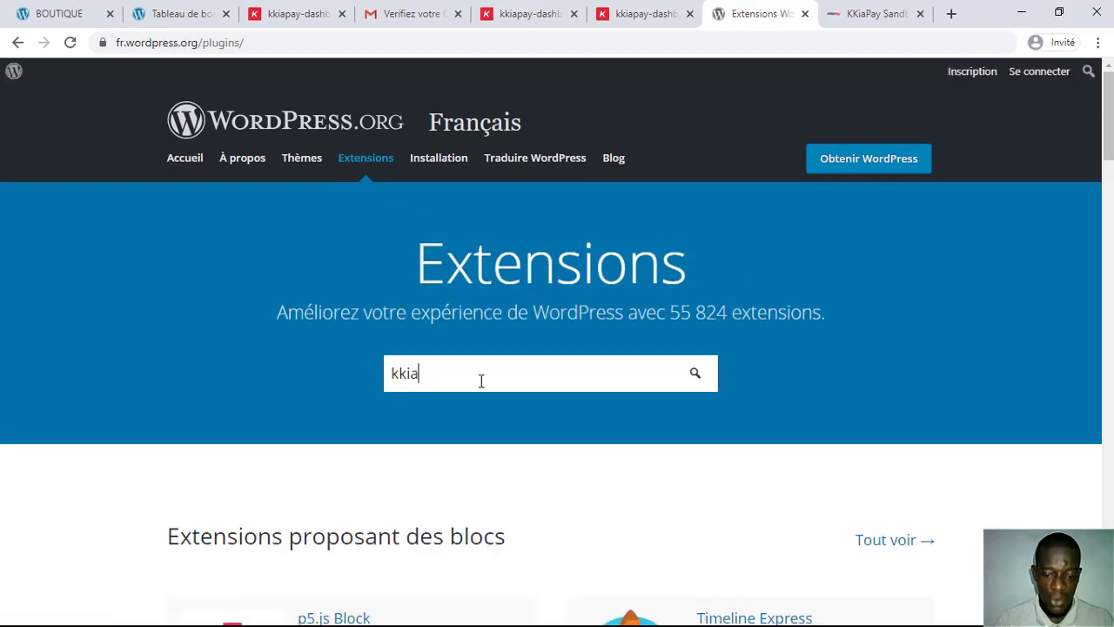
text(pay)
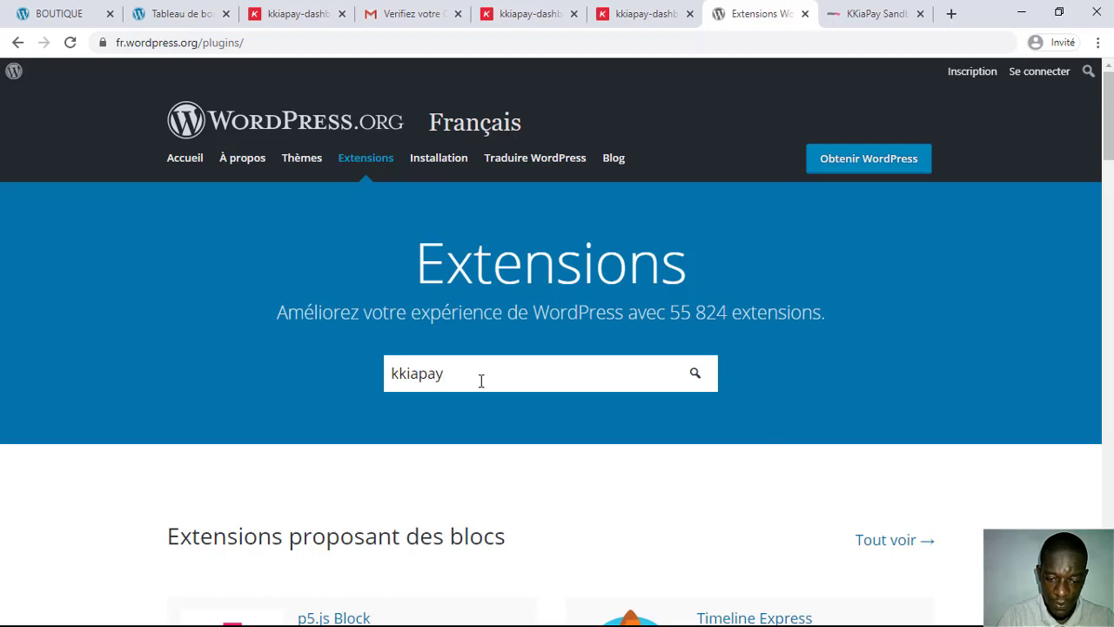
key(Return)
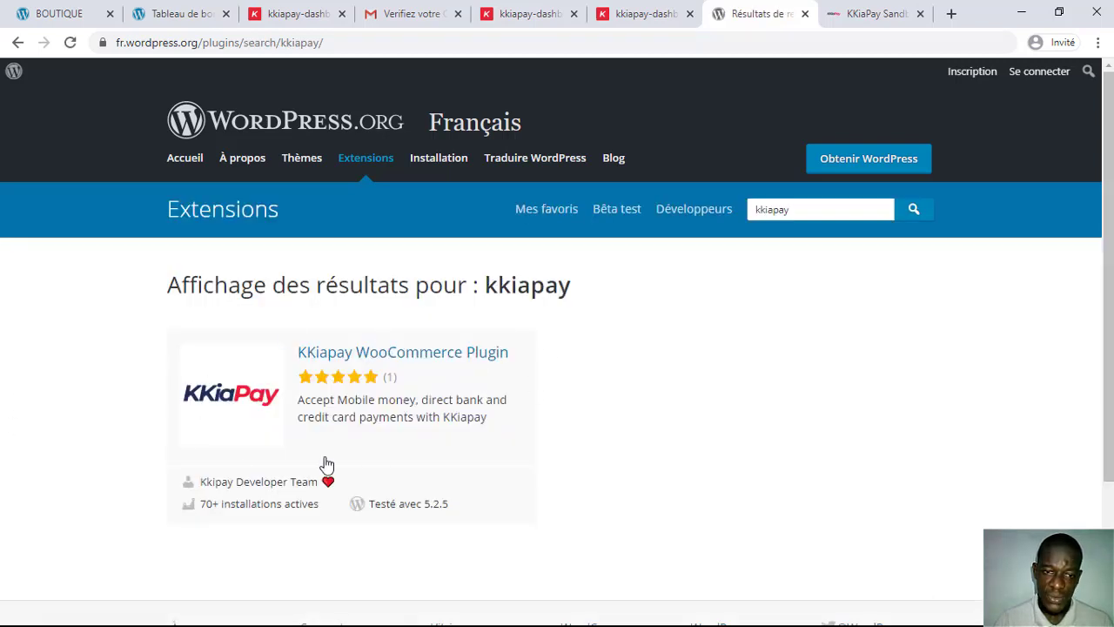
click(376, 356)
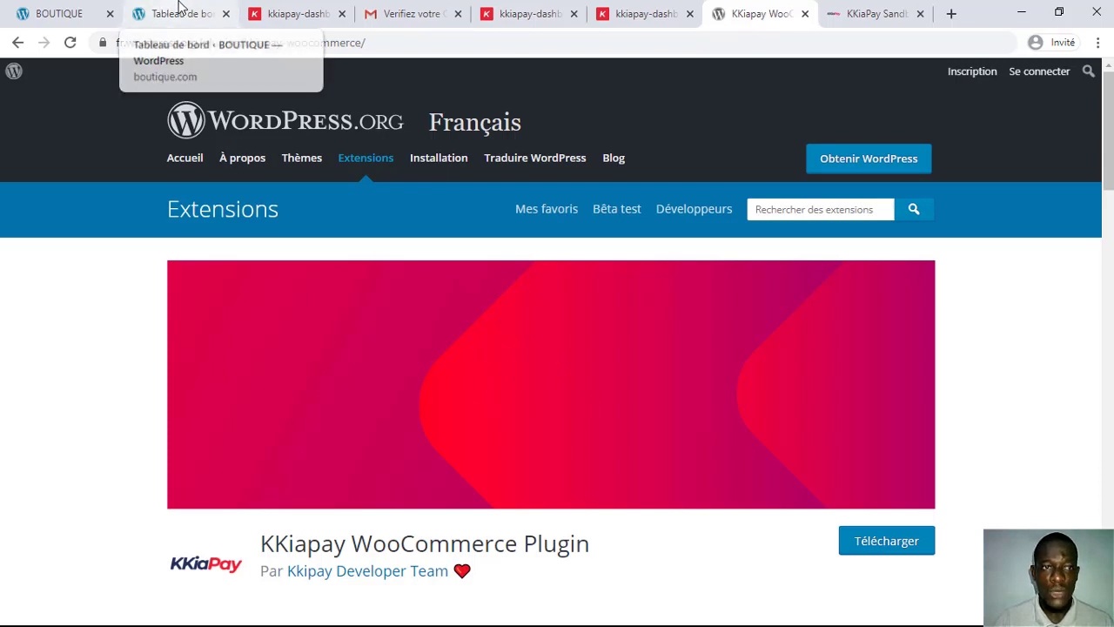
Step: Open Extensions > Ajouter in the store dashboard and try the .zip upload, cancelling without a file
click(180, 10)
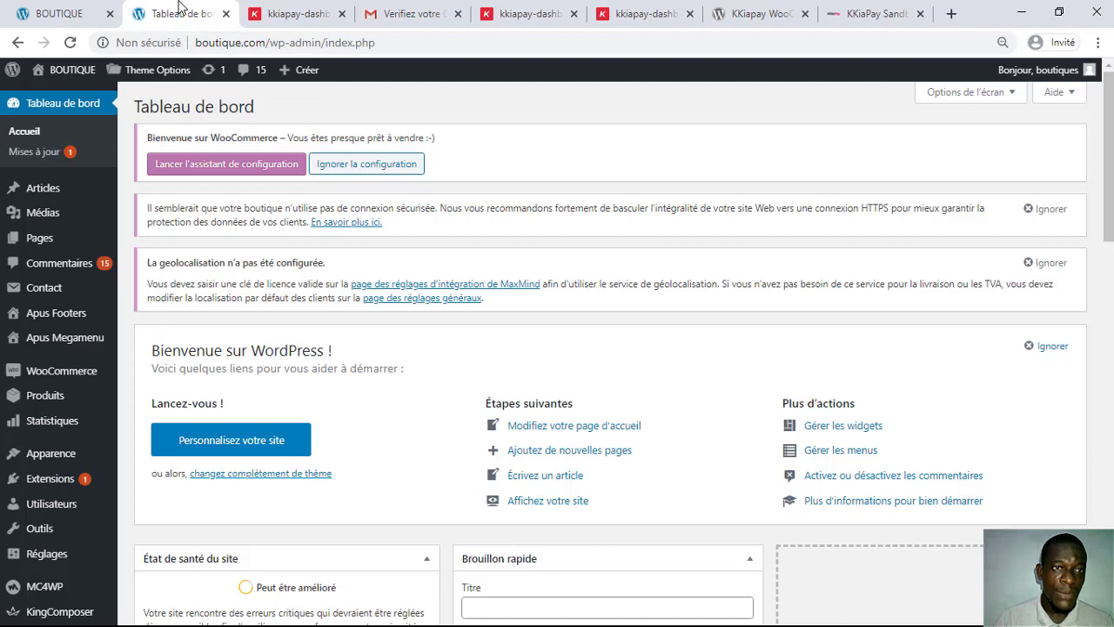
mouse_move(65, 484)
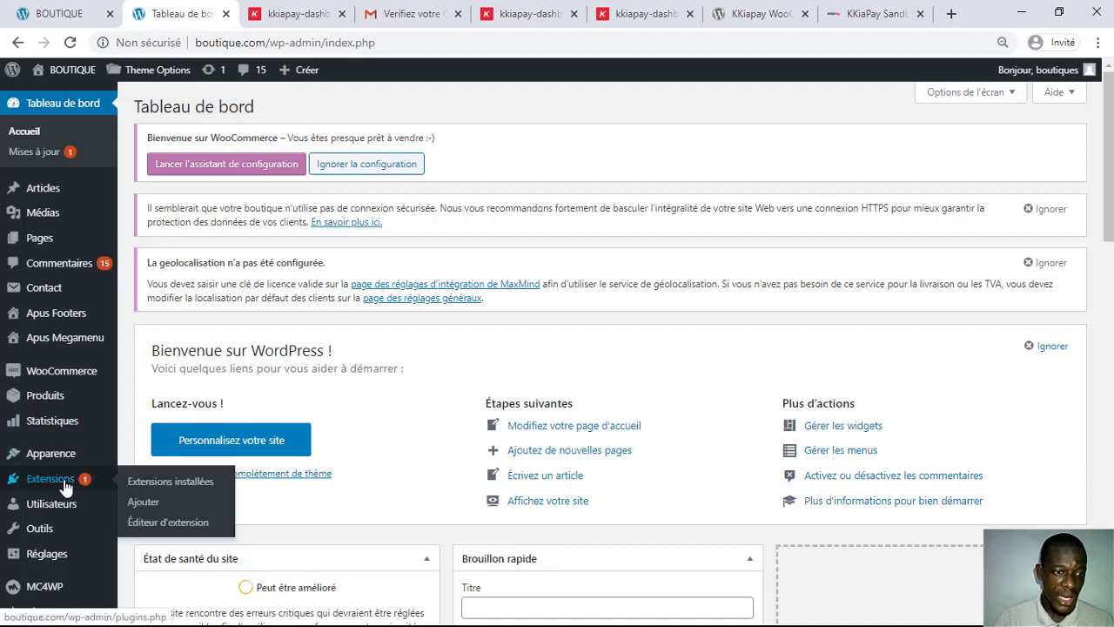
click(144, 502)
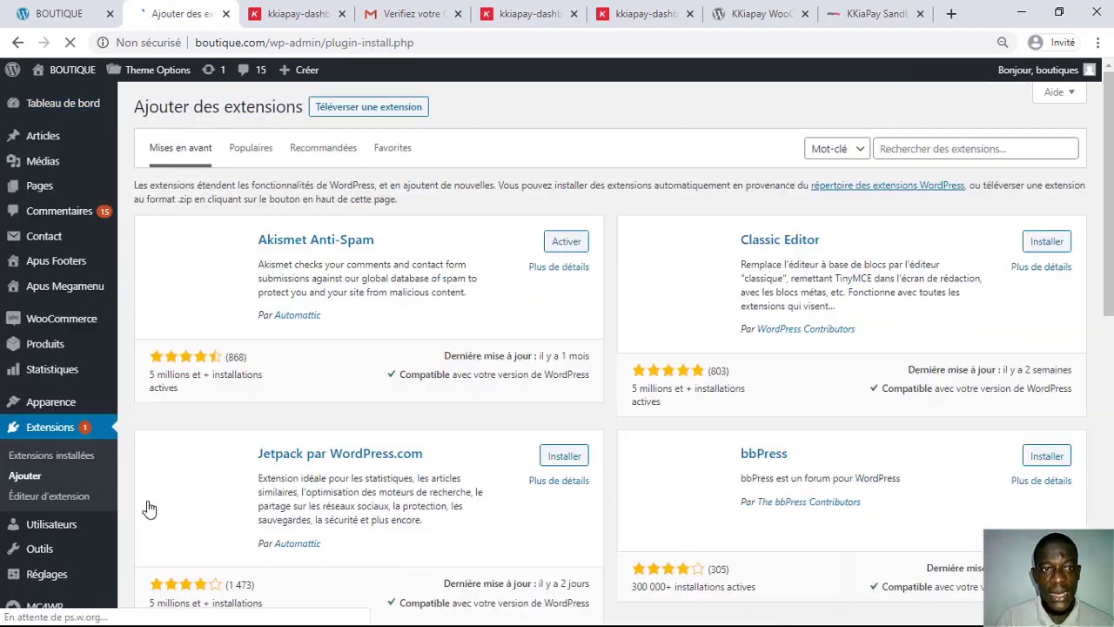
click(356, 116)
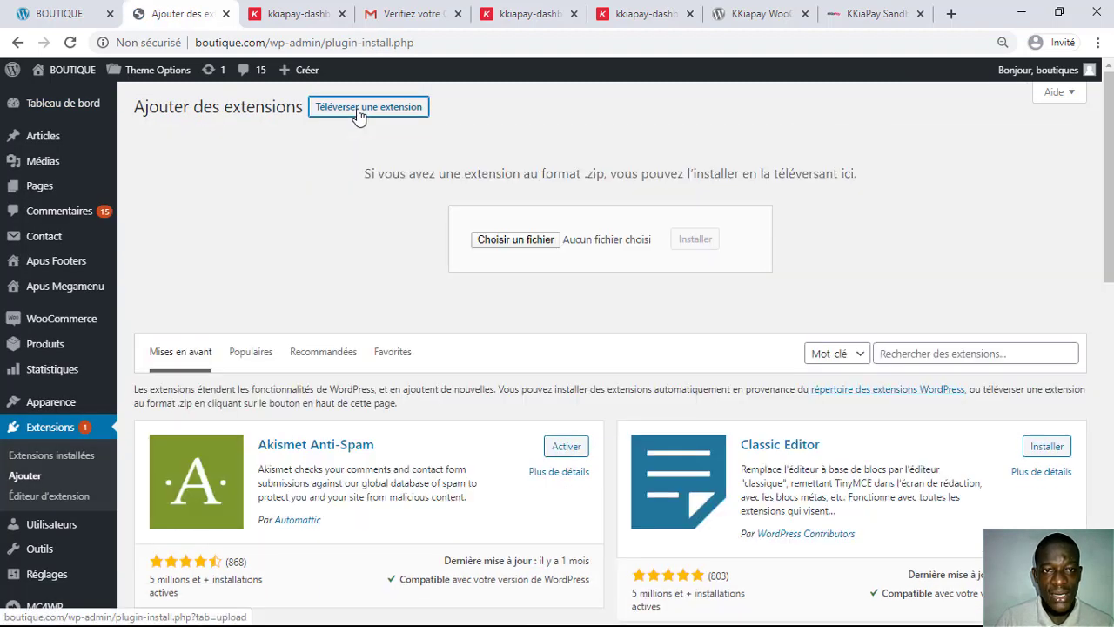
click(517, 240)
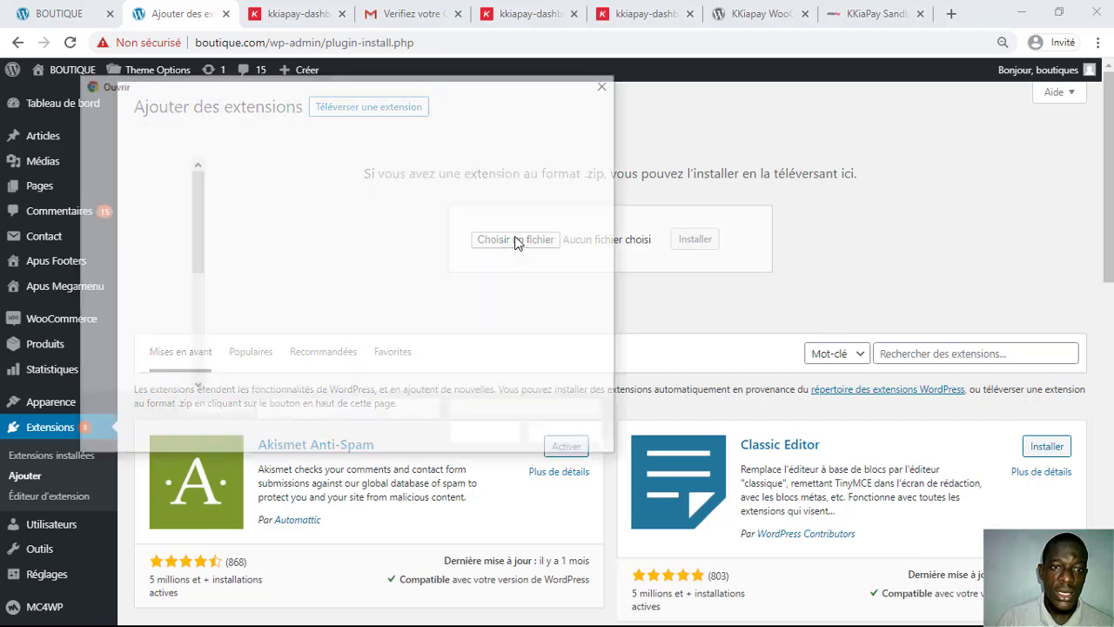
click(143, 218)
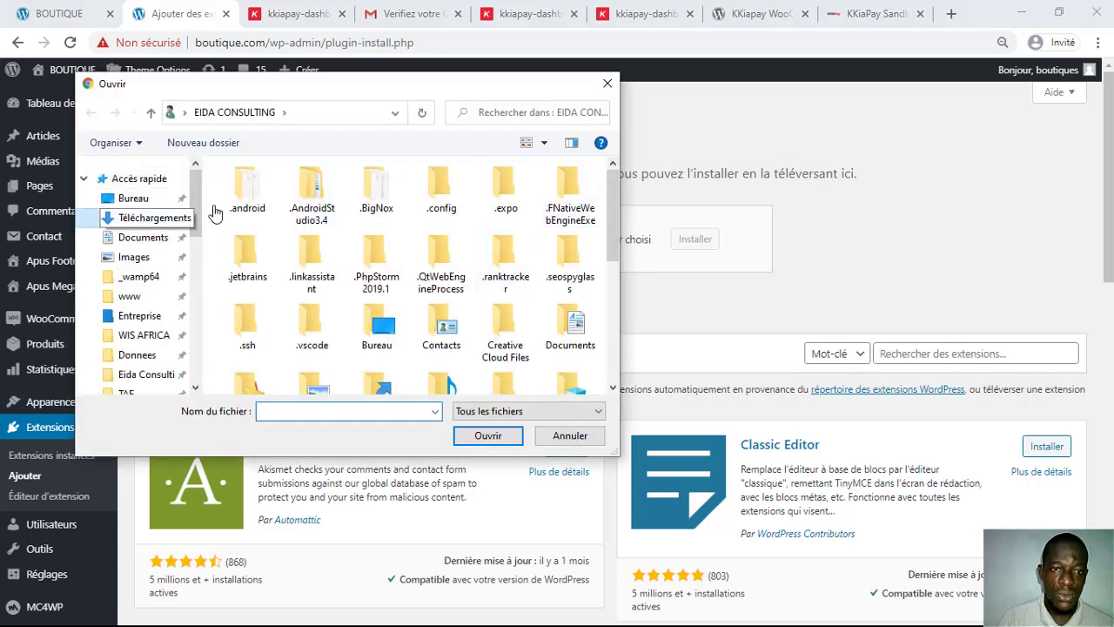
click(614, 88)
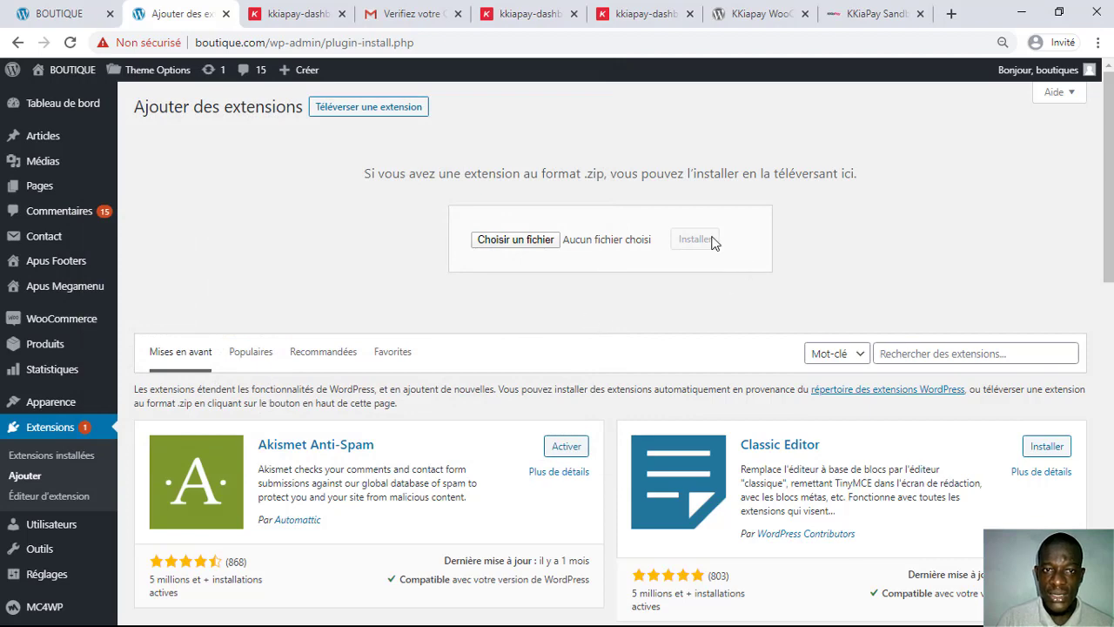
scroll(681, 257, down, 1)
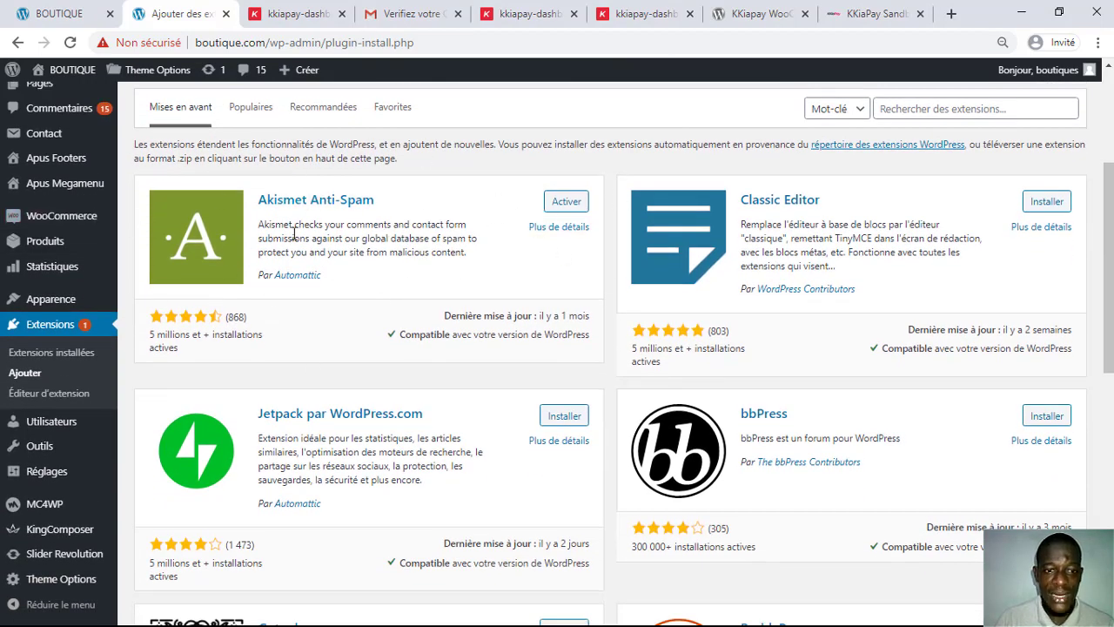
Step: Search the plugin catalogue for 'kkiapay', then install and activate KKiapay WooCommerce Plugin
click(921, 110)
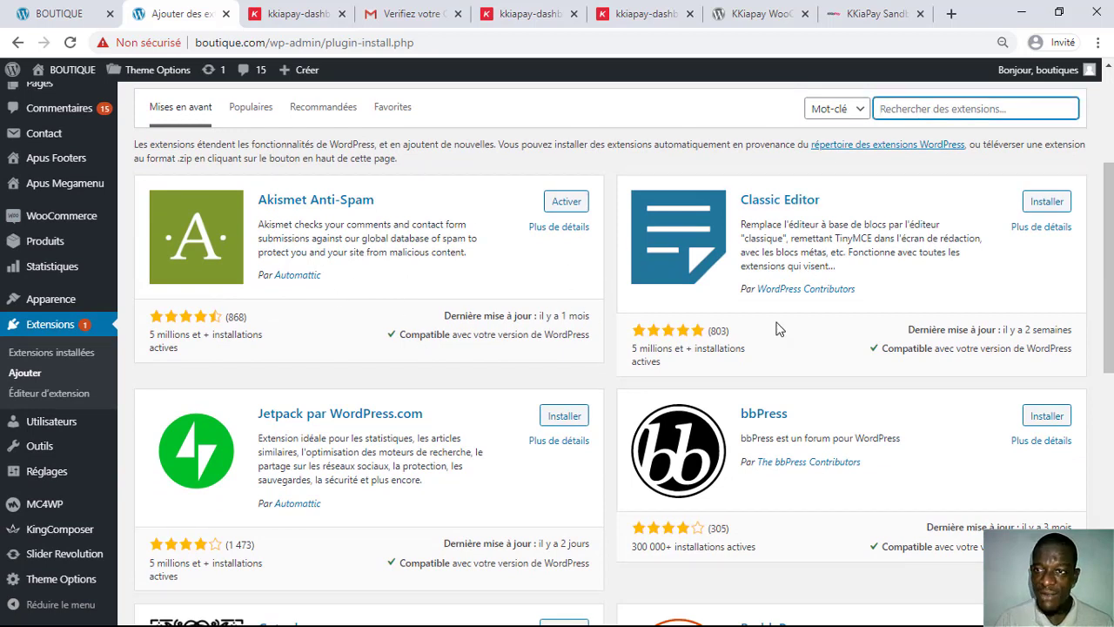
text(kki)
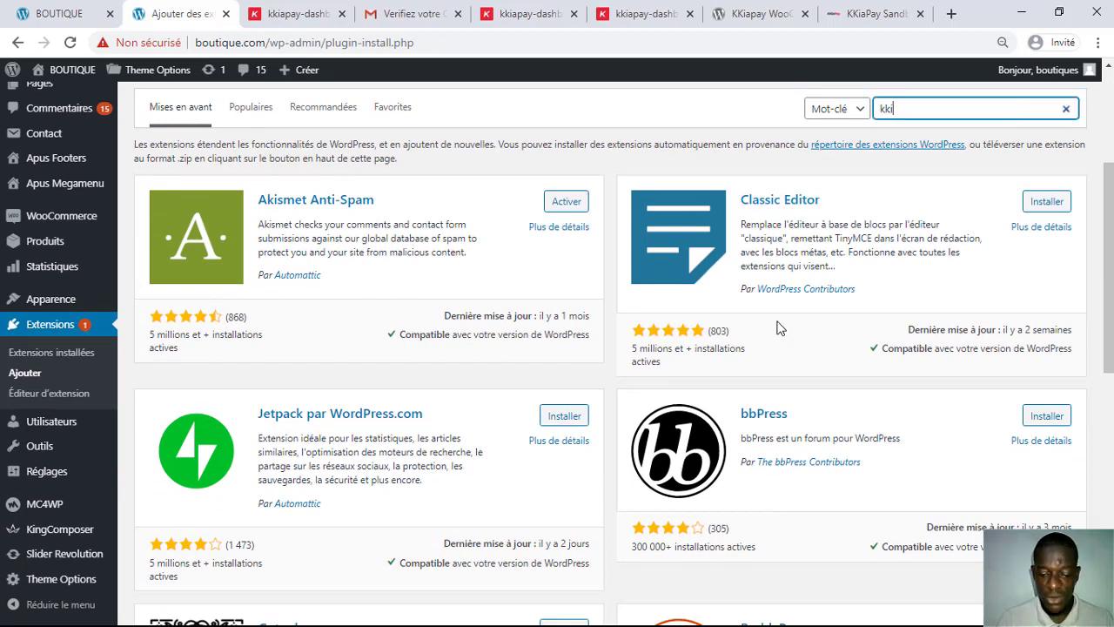
text(apay)
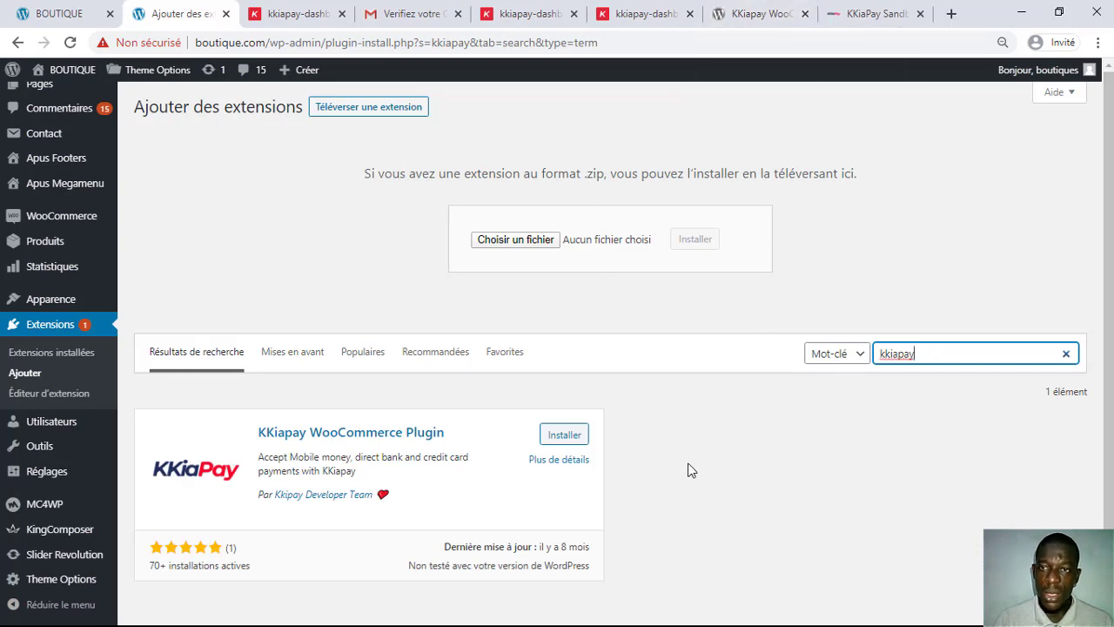
scroll(690, 470, down, 1)
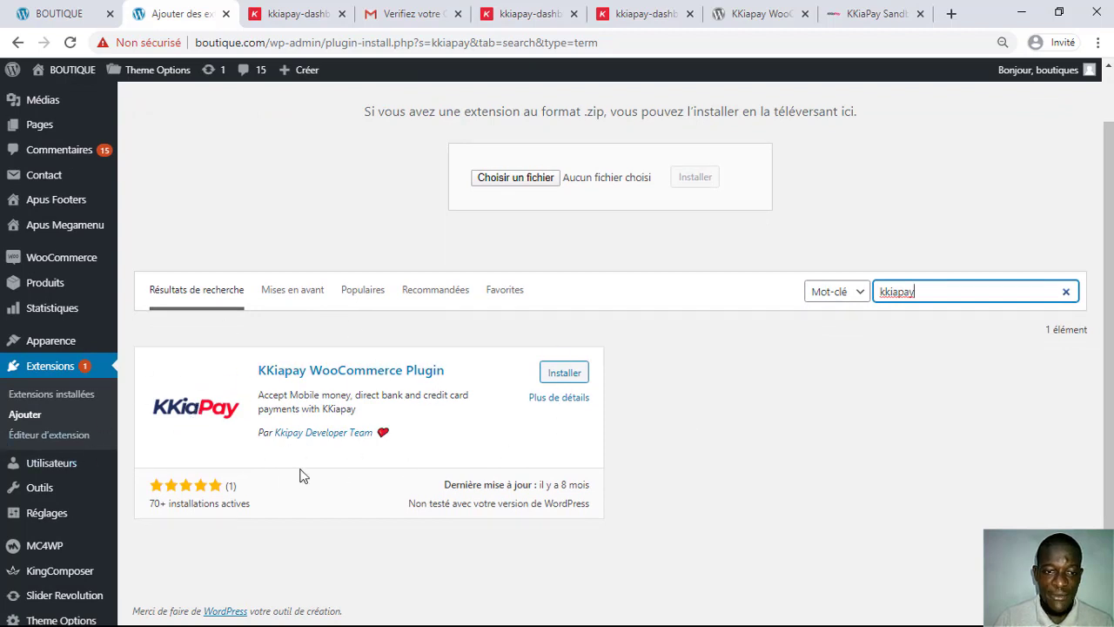
click(562, 374)
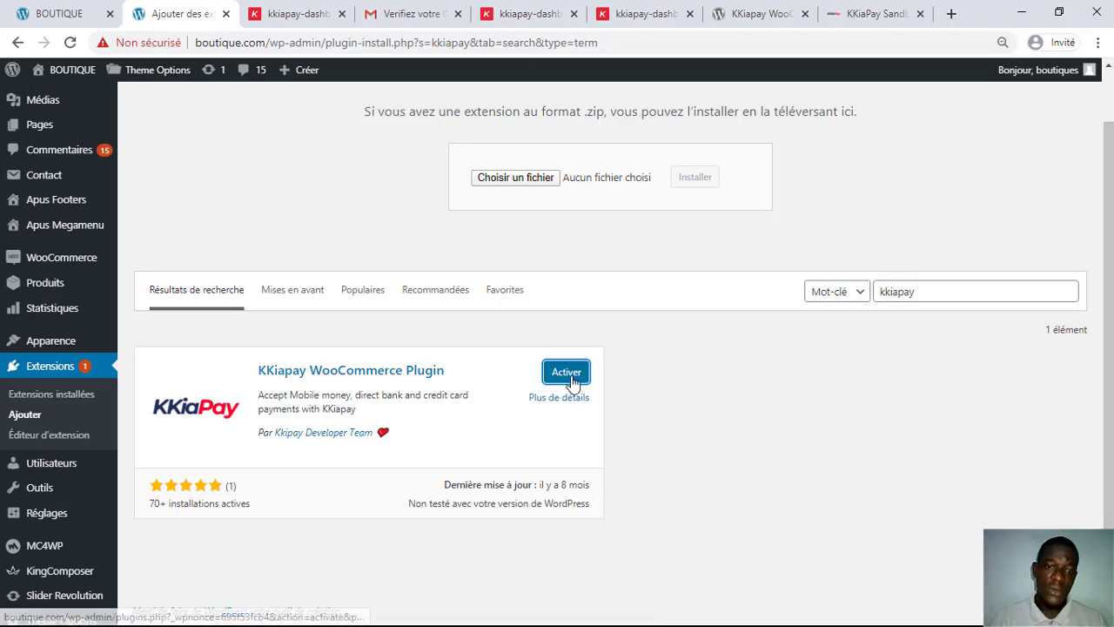
click(571, 376)
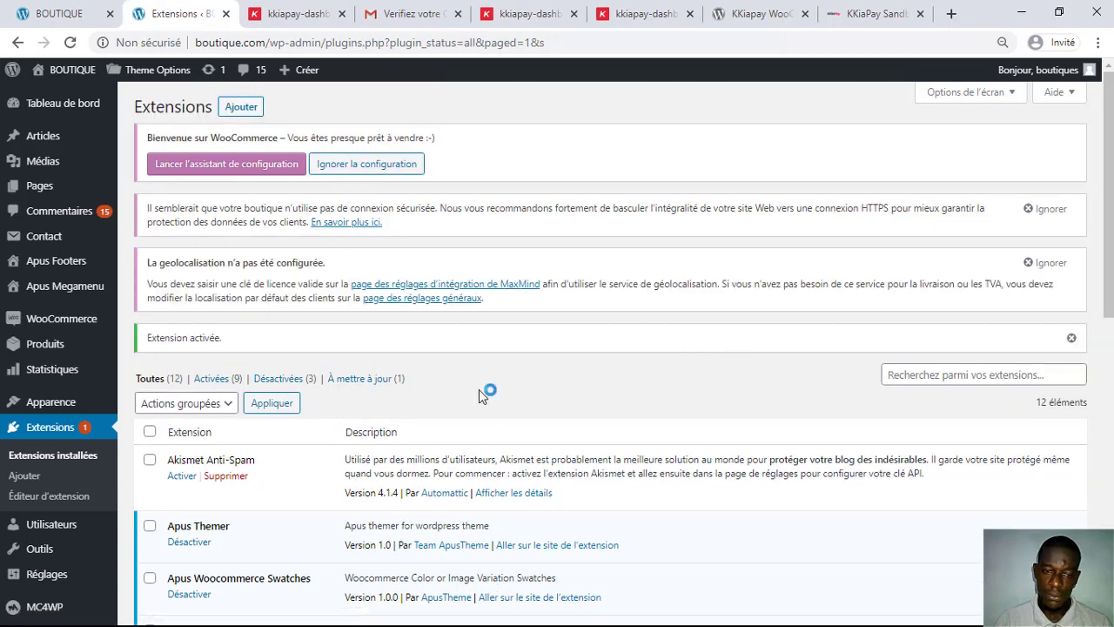
scroll(479, 389, down, 6)
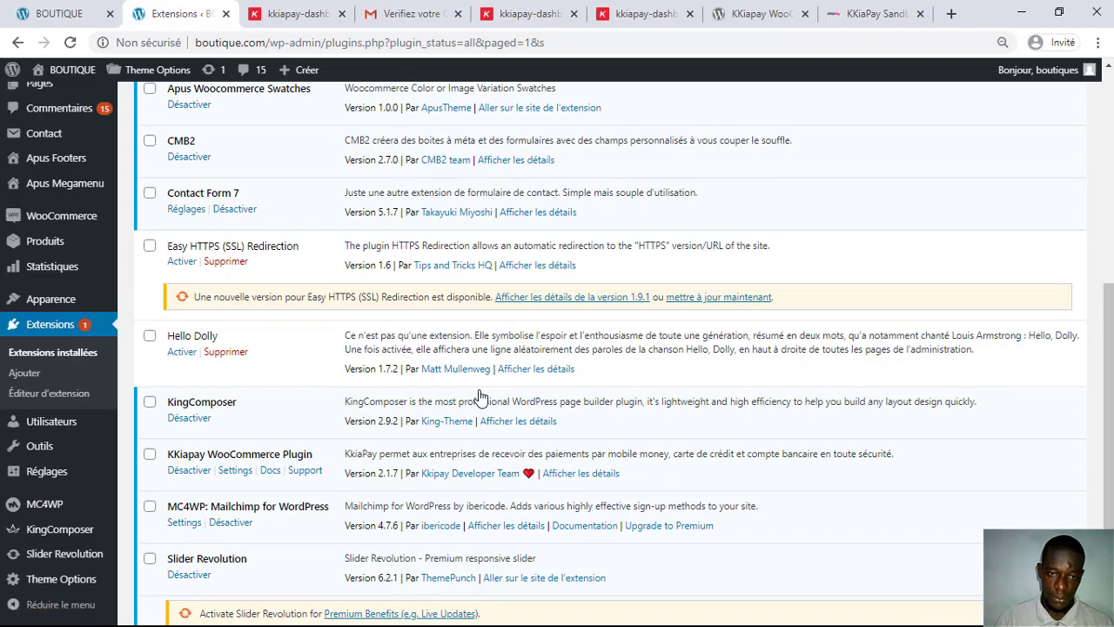
scroll(479, 393, down, 2)
scroll(479, 393, up, 8)
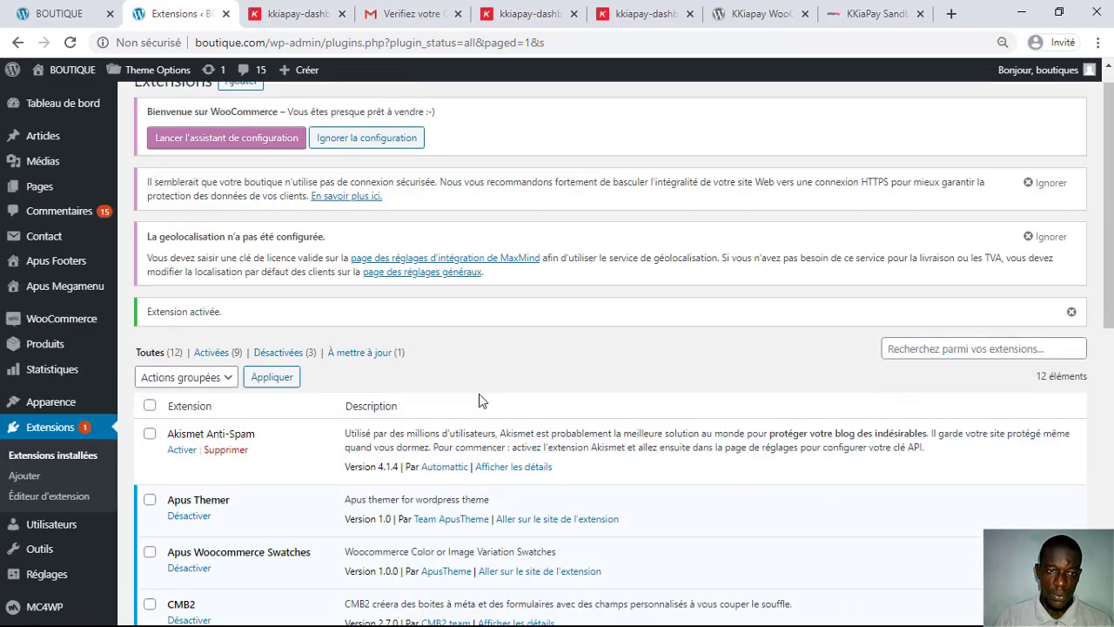
scroll(479, 406, down, 8)
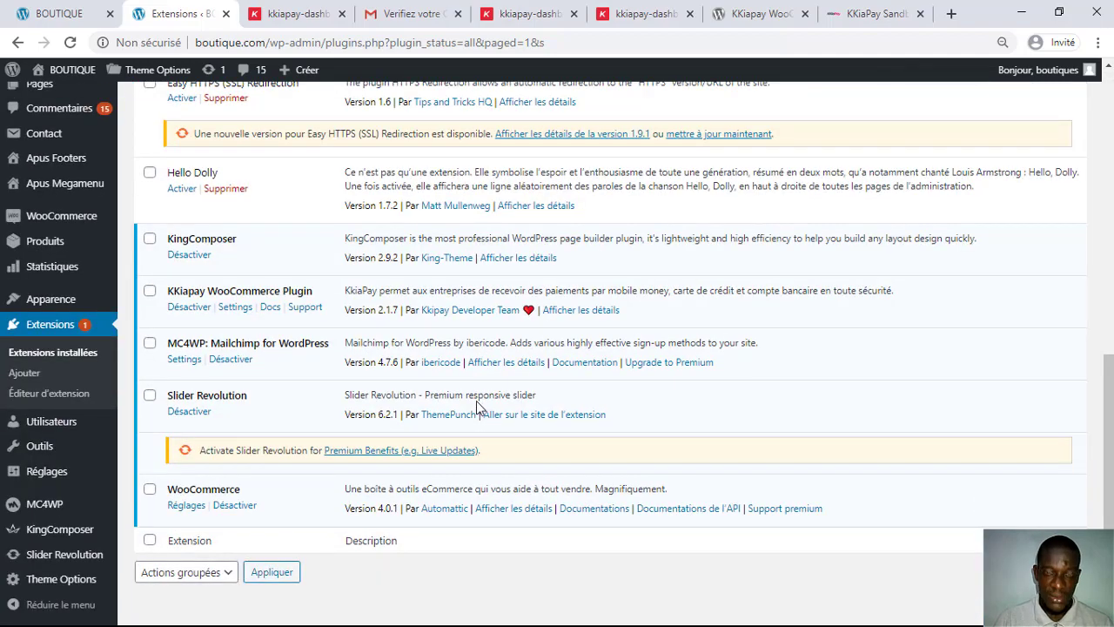
scroll(476, 402, up, 8)
scroll(473, 392, down, 1)
scroll(473, 391, down, 7)
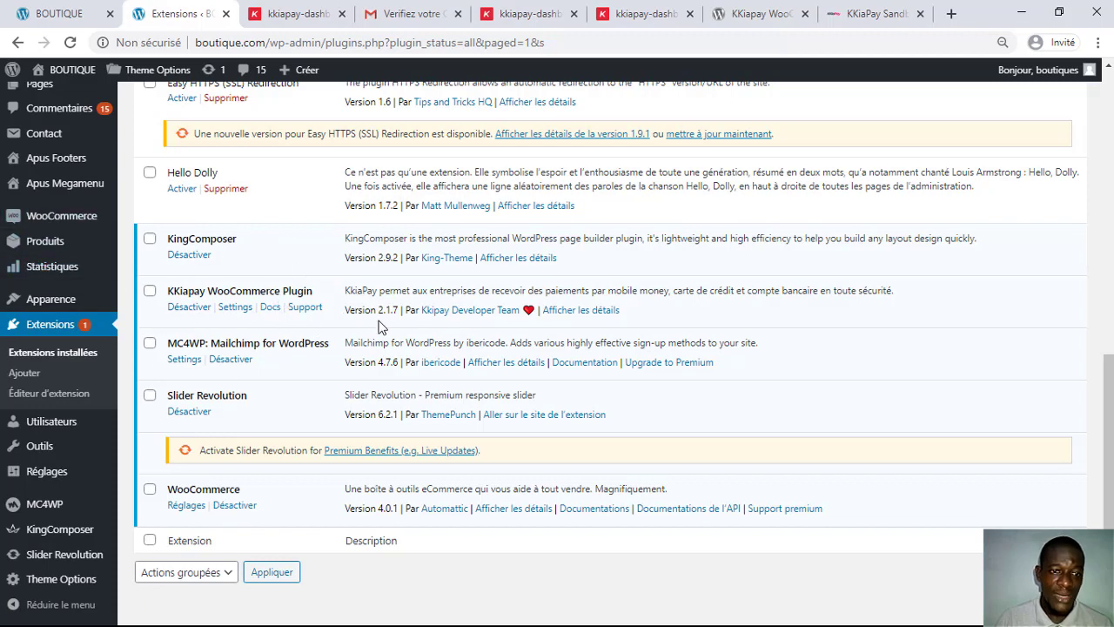
Step: Open the KKiapay plugin settings and follow the XOF (FCFA) currency warning to the general settings
click(233, 308)
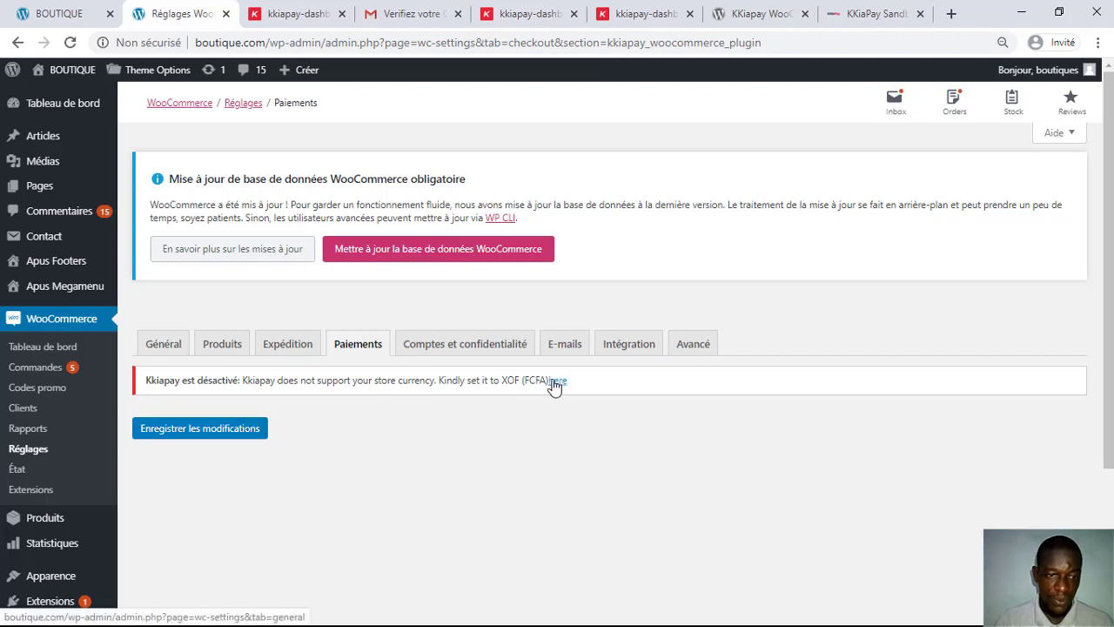
click(556, 381)
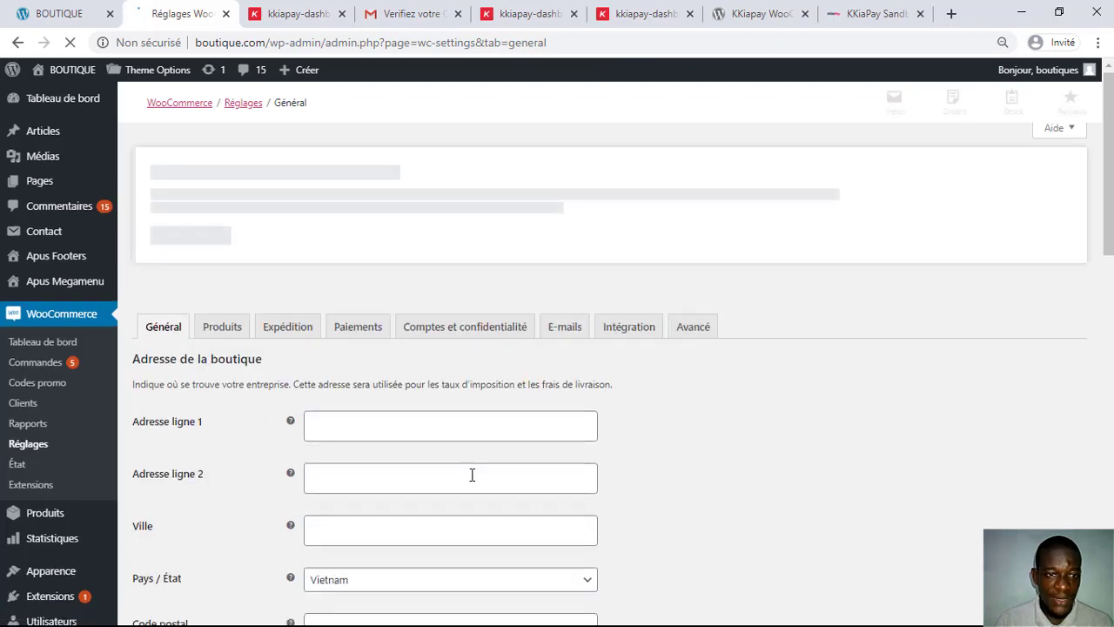
Step: Change Devise from Dollar australien to Franc CFA ouest-africain (CFA) and save the general settings
scroll(472, 475, down, 5)
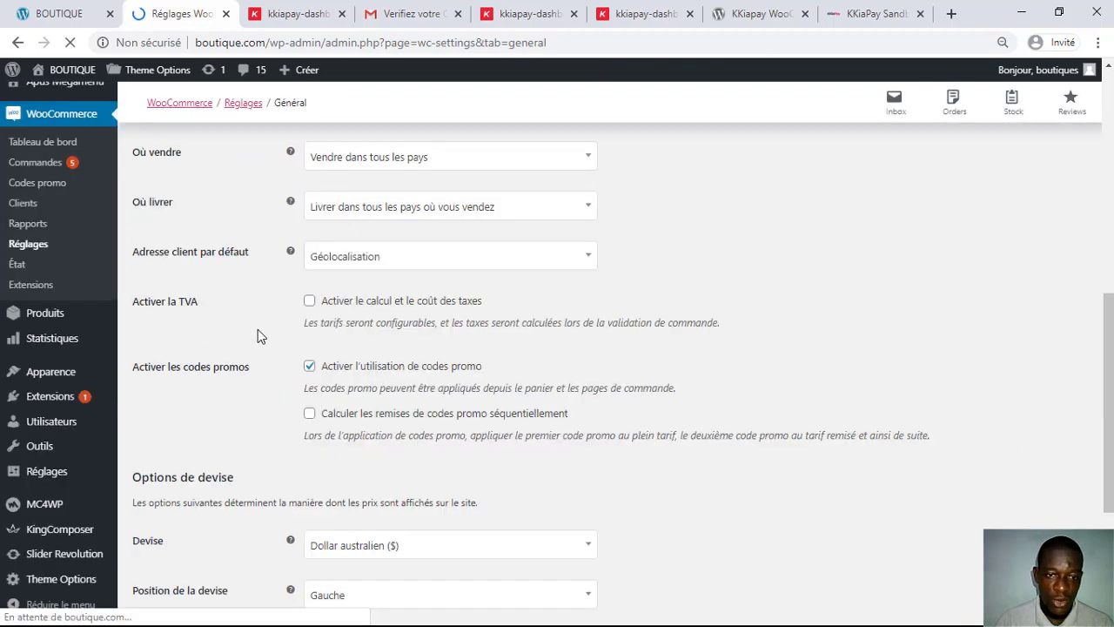
scroll(250, 316, down, 3)
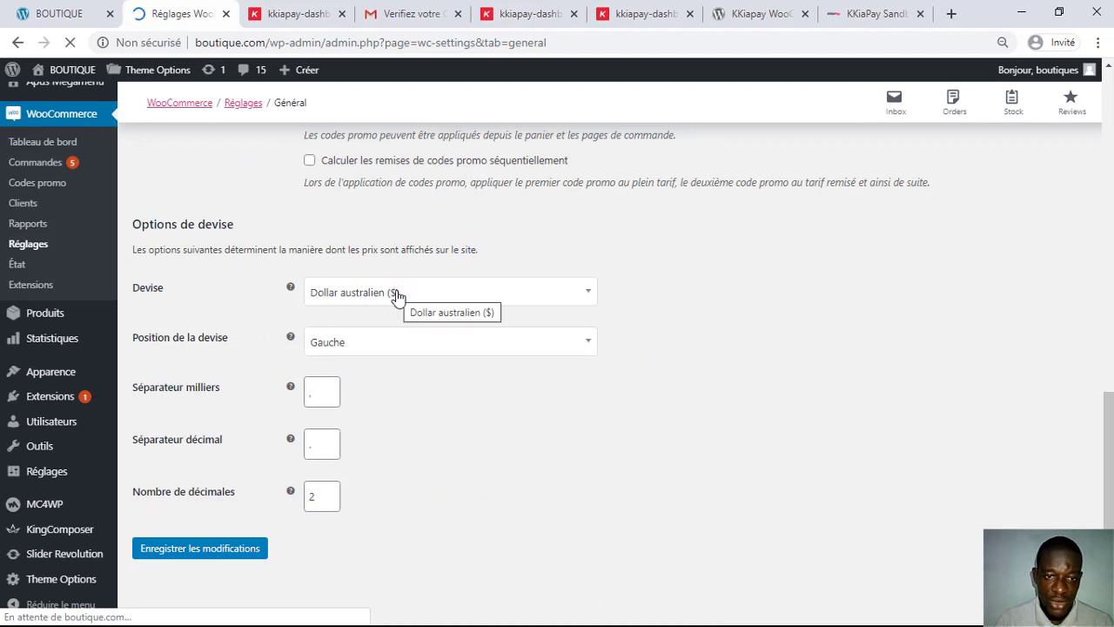
click(397, 296)
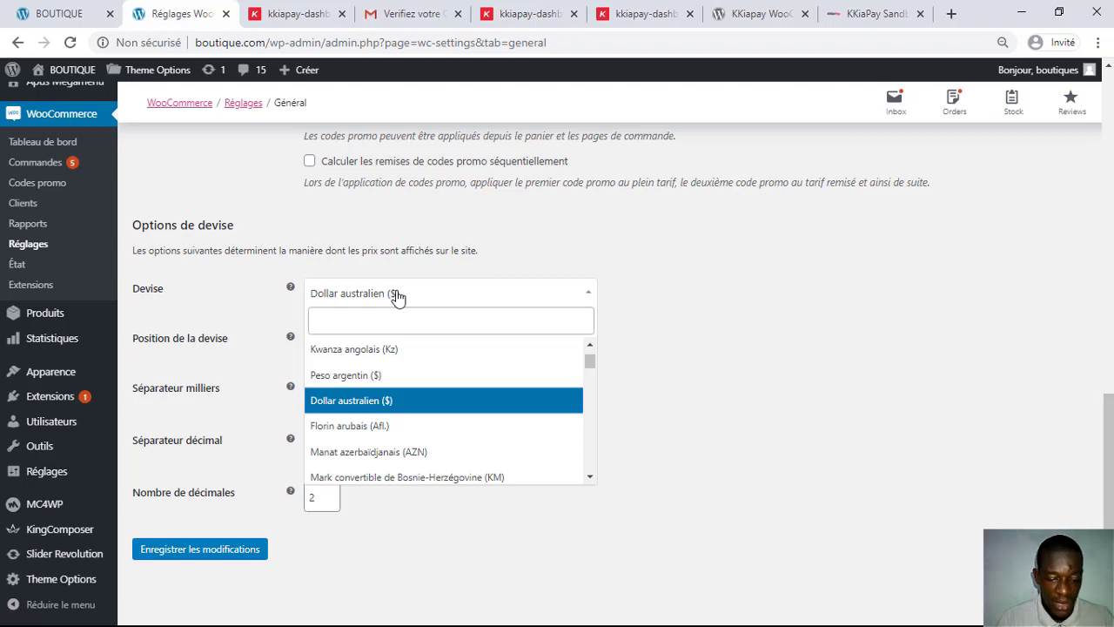
text(cfa)
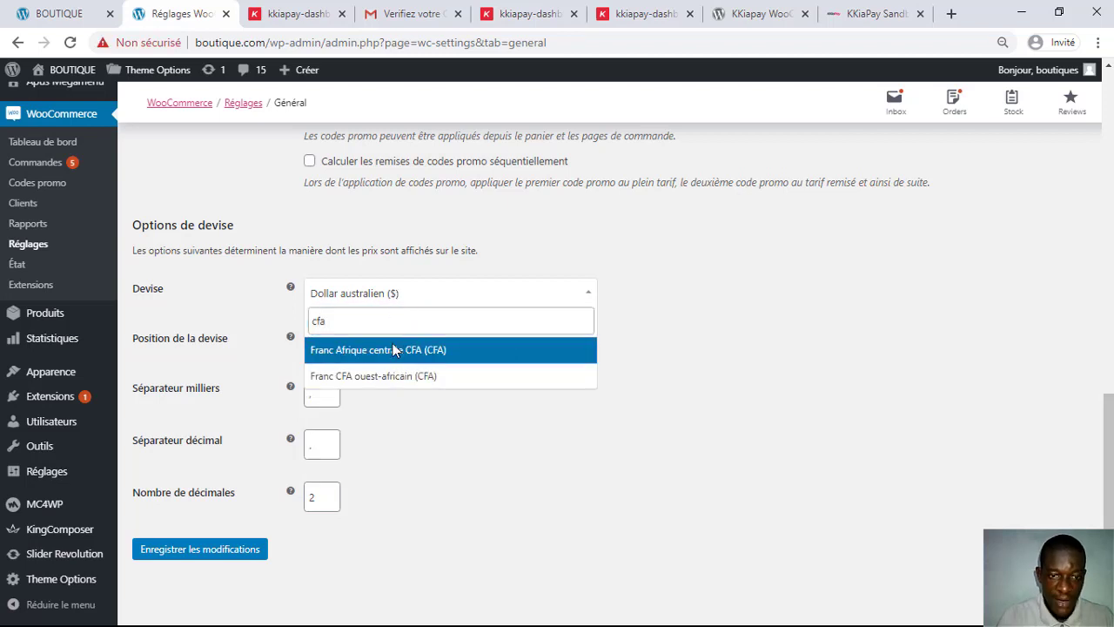
click(392, 376)
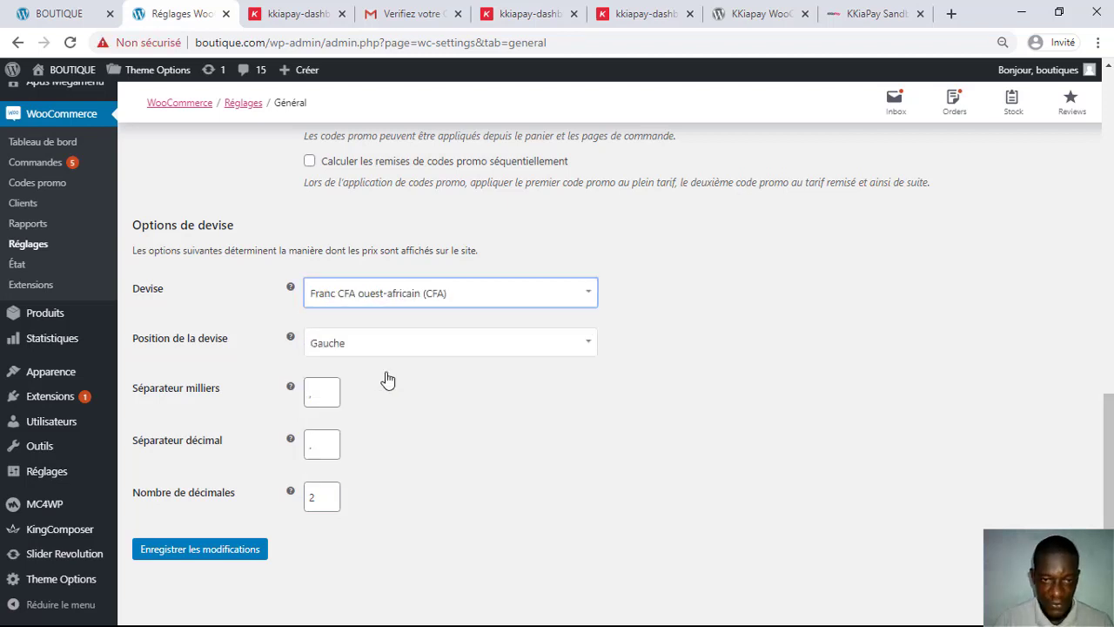
click(209, 553)
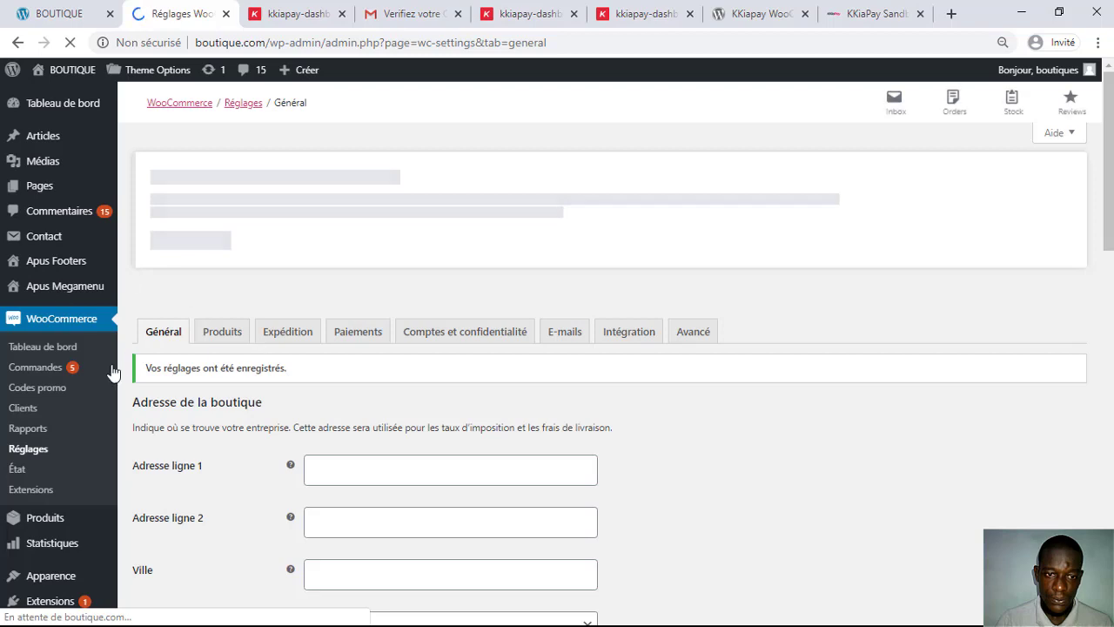
Step: Go to Extensions installées and open the KKiapay WooCommerce Plugin 2.1.7 Settings link
scroll(42, 435, down, 5)
mouse_move(15, 398)
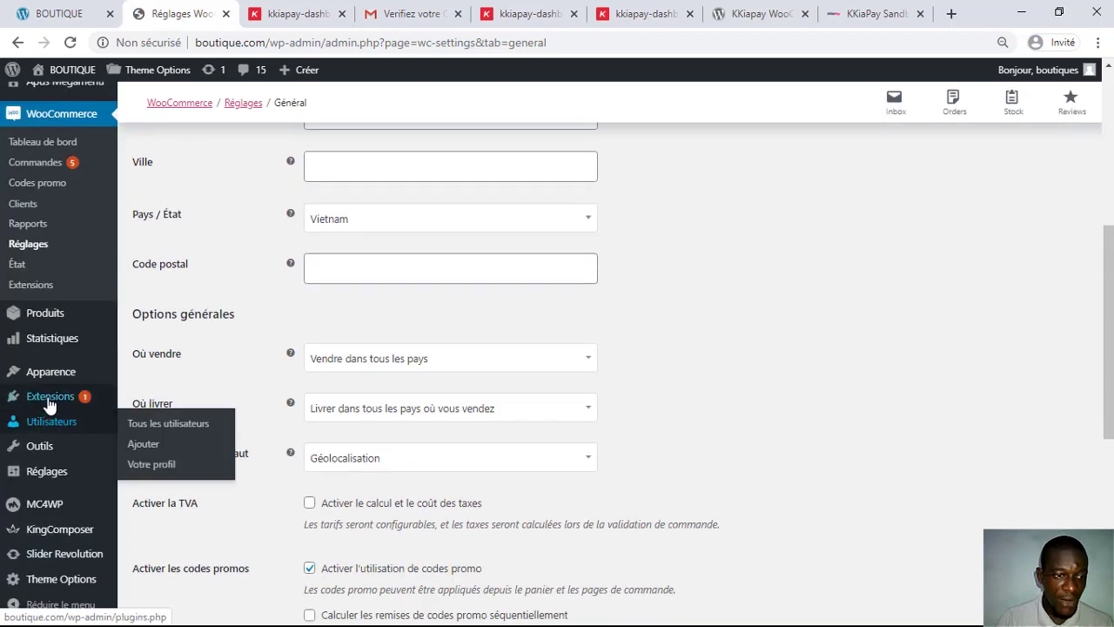
click(165, 402)
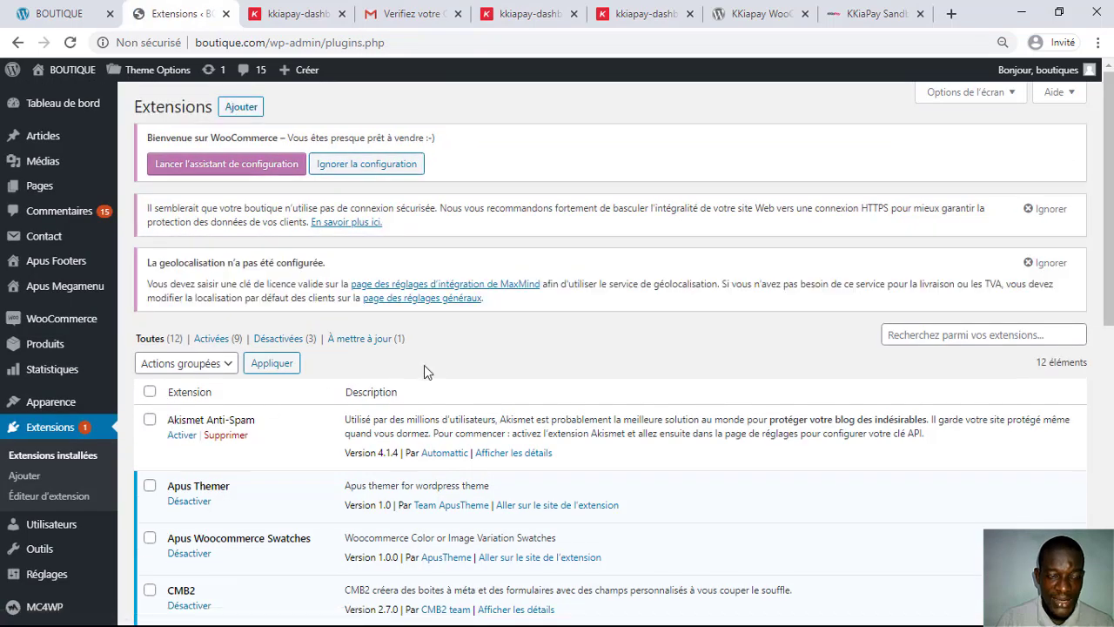
scroll(424, 367, down, 7)
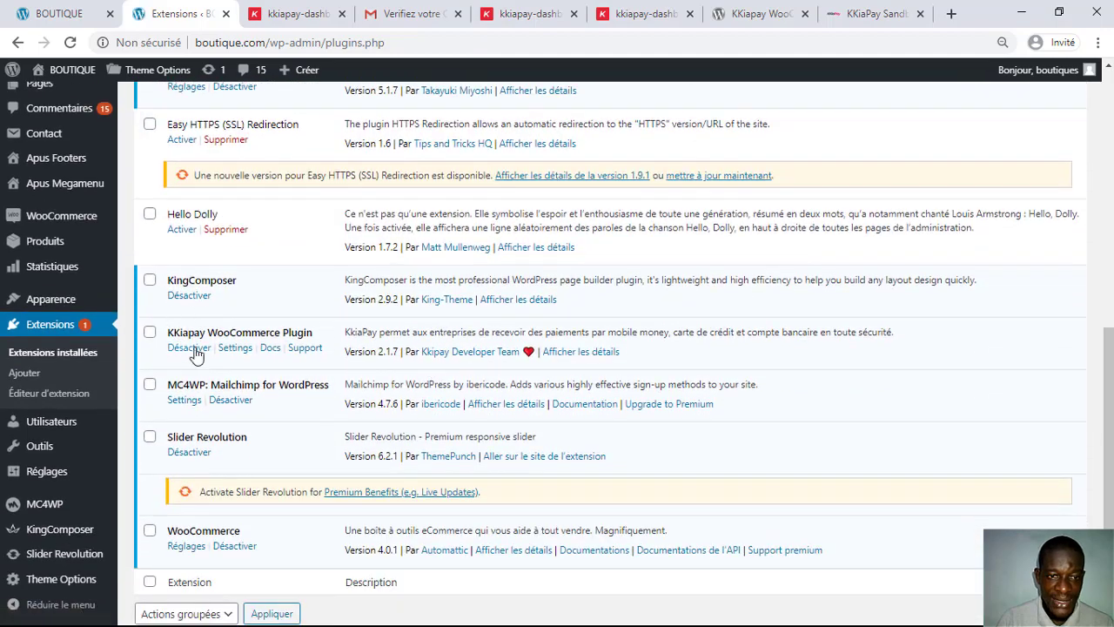
click(232, 350)
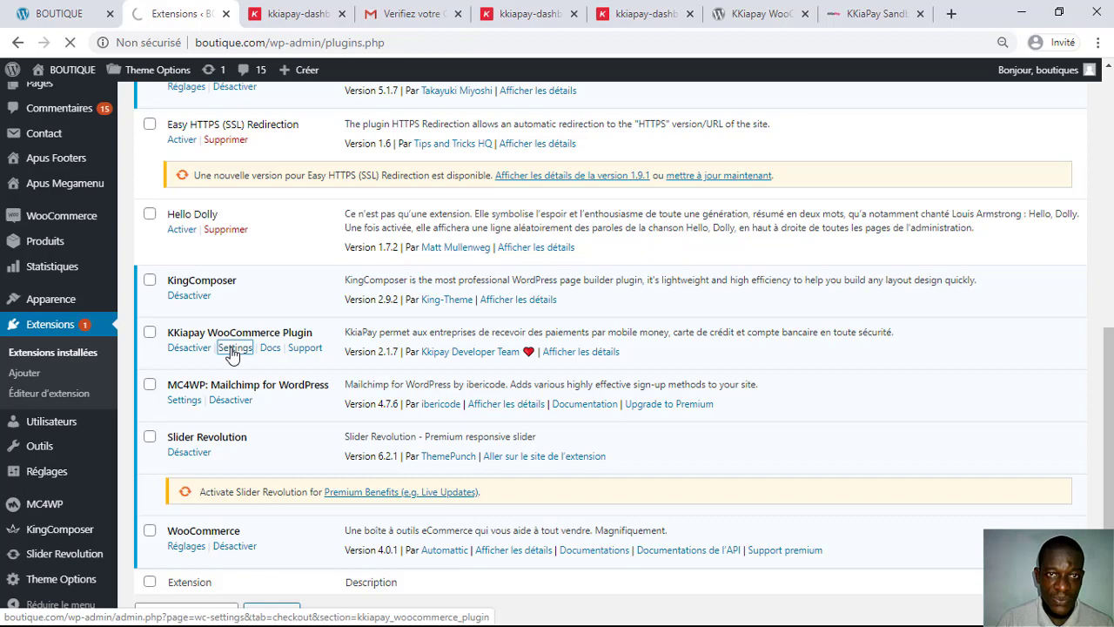
Step: Dismiss the stray submenu and uncheck 'Mettre Kkiapay en Mode Test'
click(156, 450)
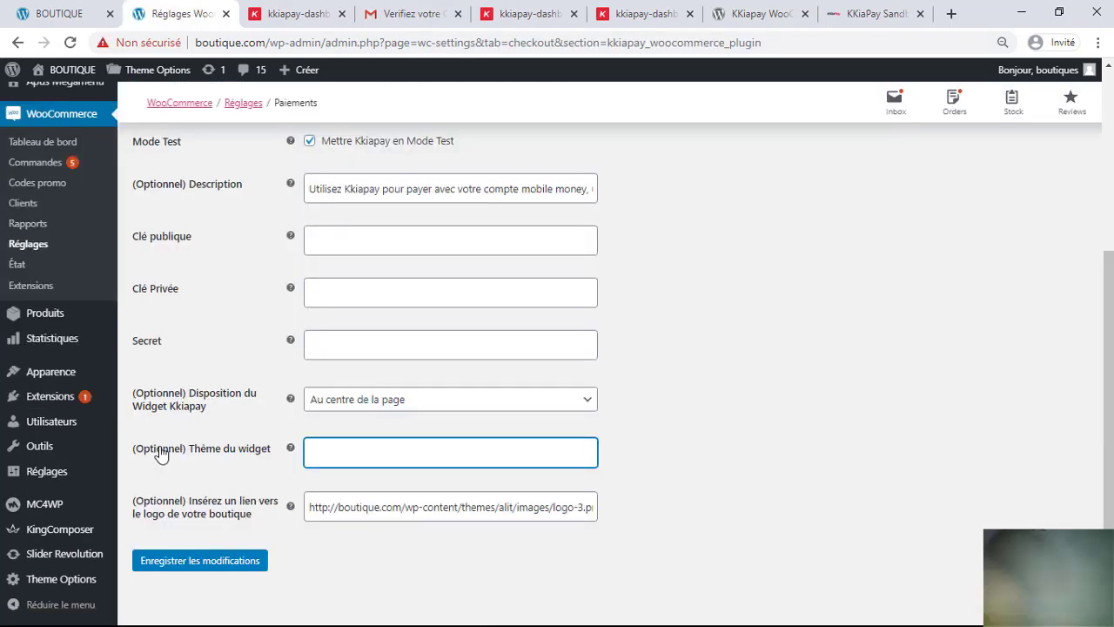
mouse_move(44, 355)
click(891, 403)
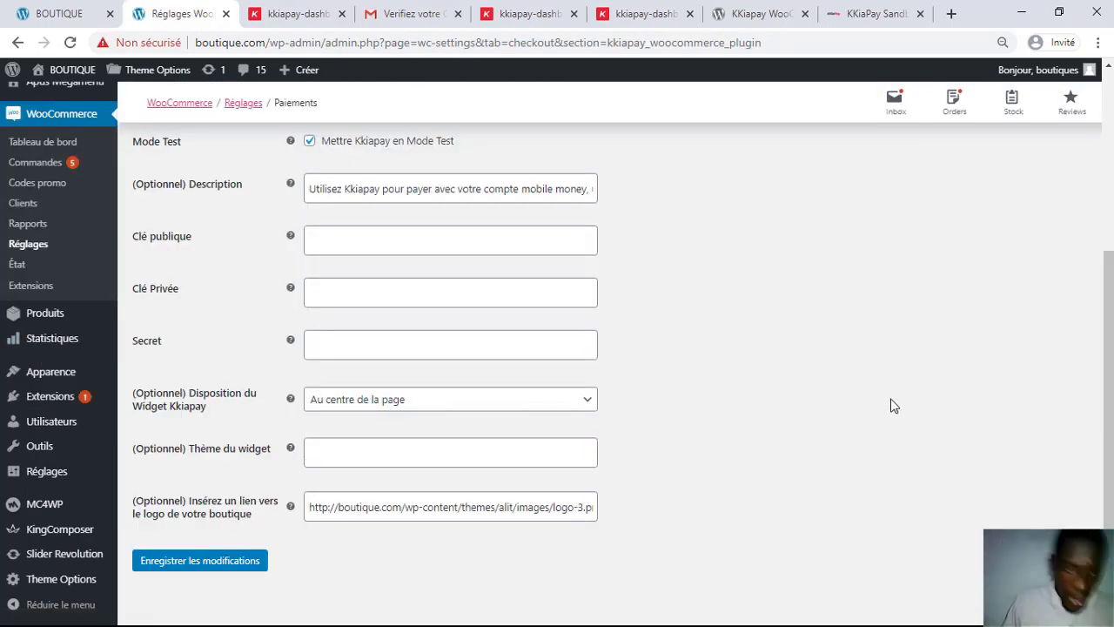
click(310, 141)
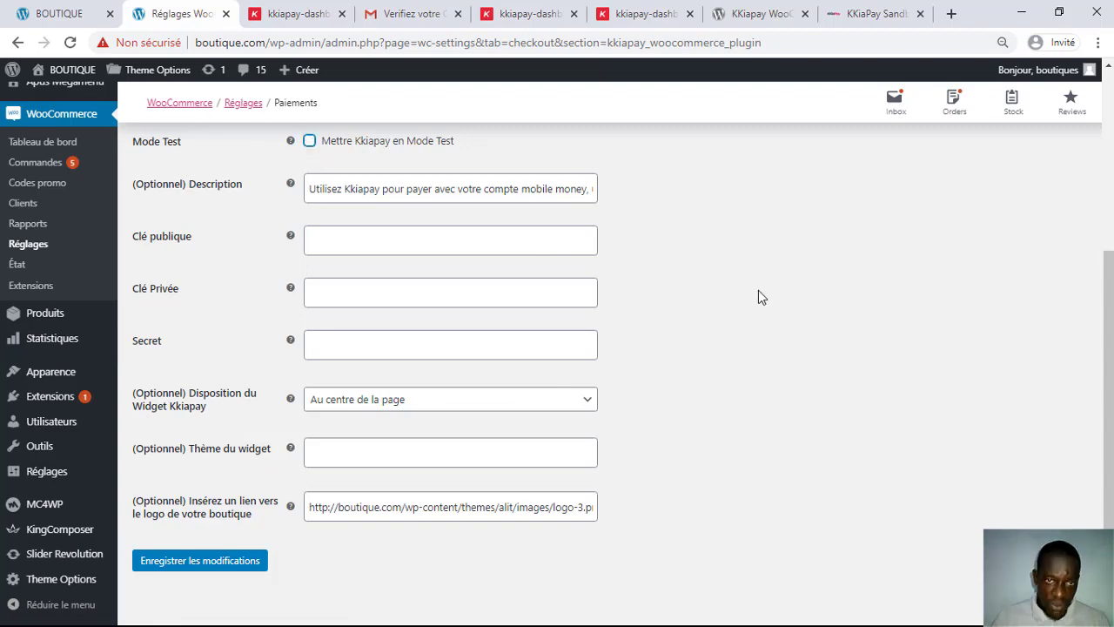
Step: Scroll through the Kkiapay fields, then return to the KKiaPay confirmation e-mail in Gmail
scroll(758, 300, up, 4)
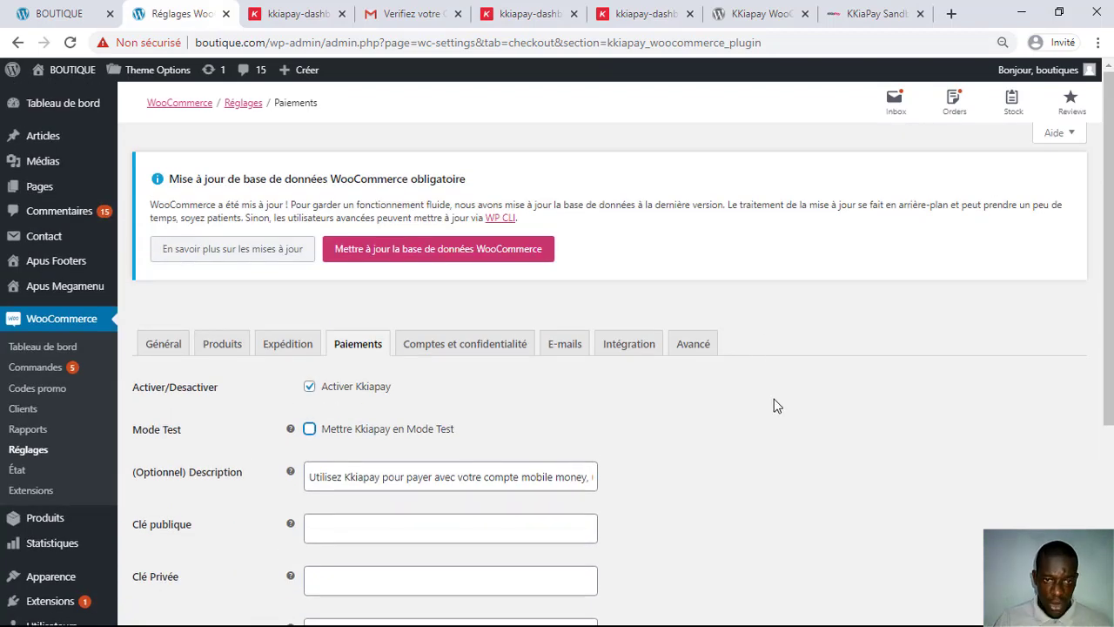
scroll(774, 399, down, 3)
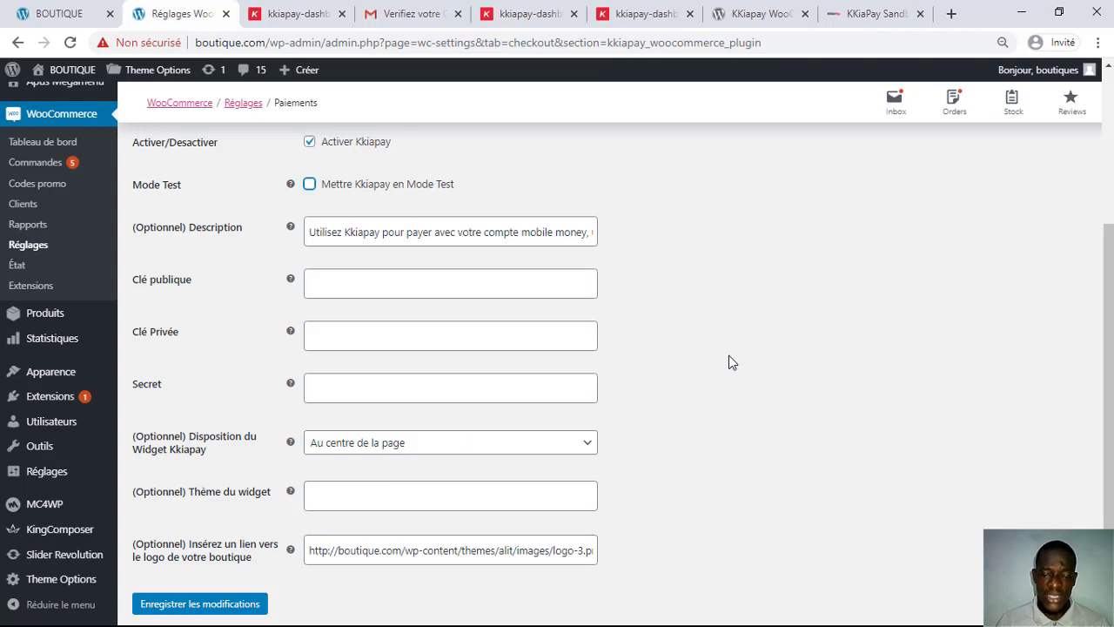
scroll(729, 356, up, 1)
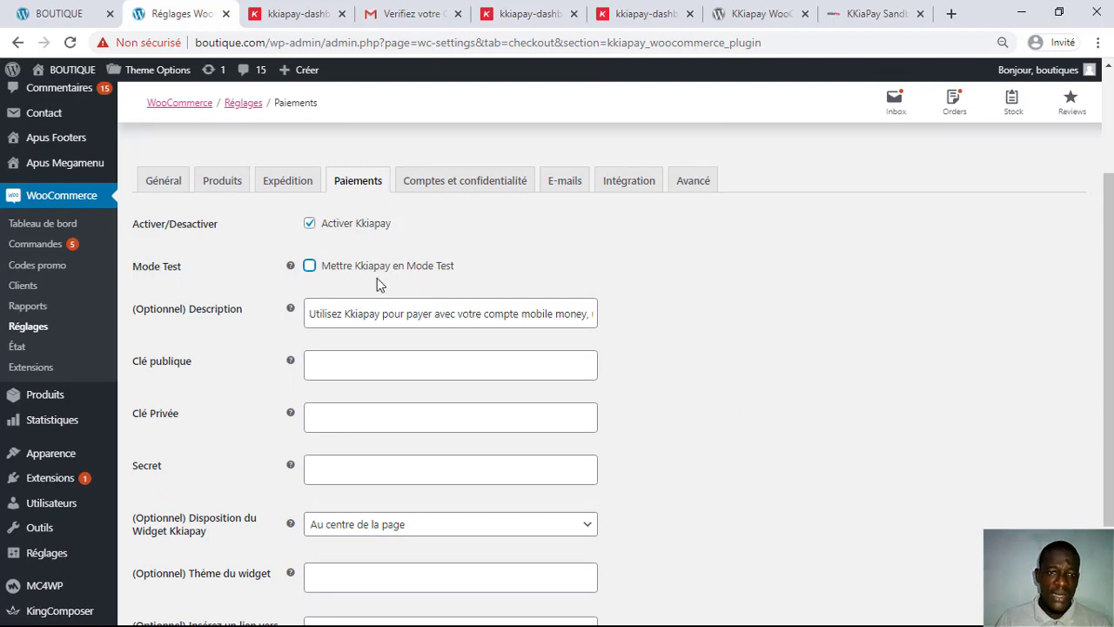
click(306, 11)
click(453, 8)
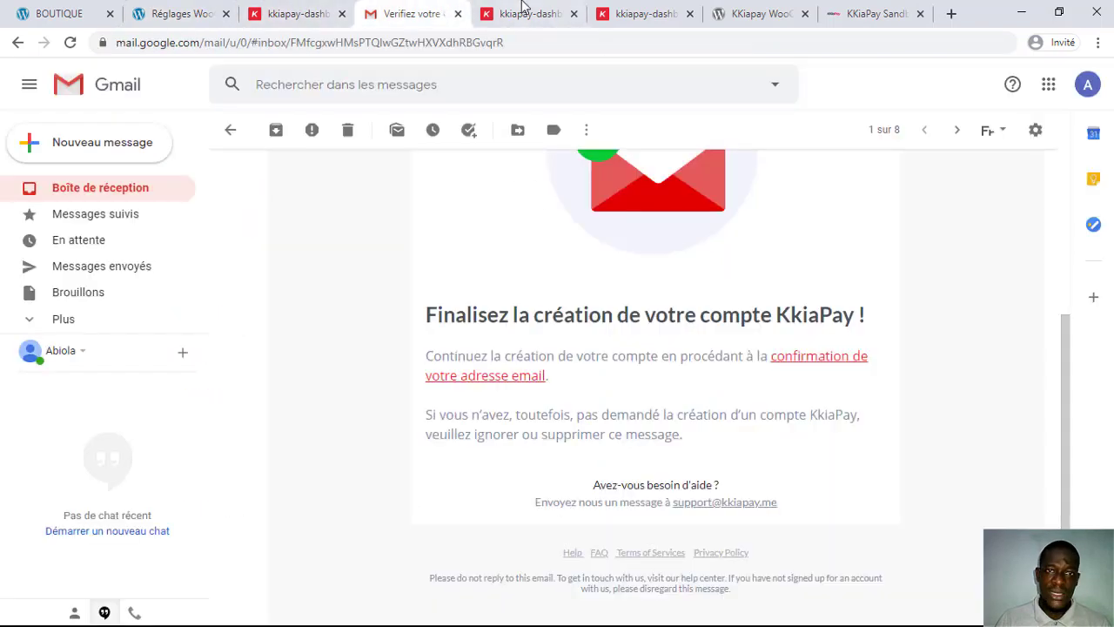
Step: Review the sandbox keys on KKiaPay's Développeurs > API page, then return to the Réglages Woo tab
click(521, 10)
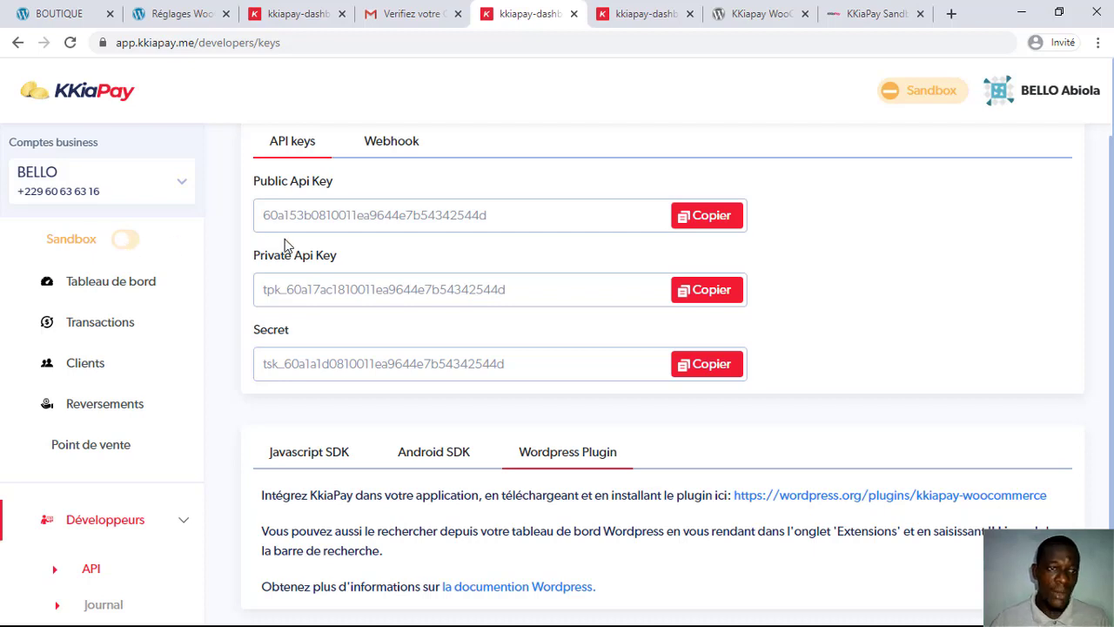
scroll(346, 254, up, 1)
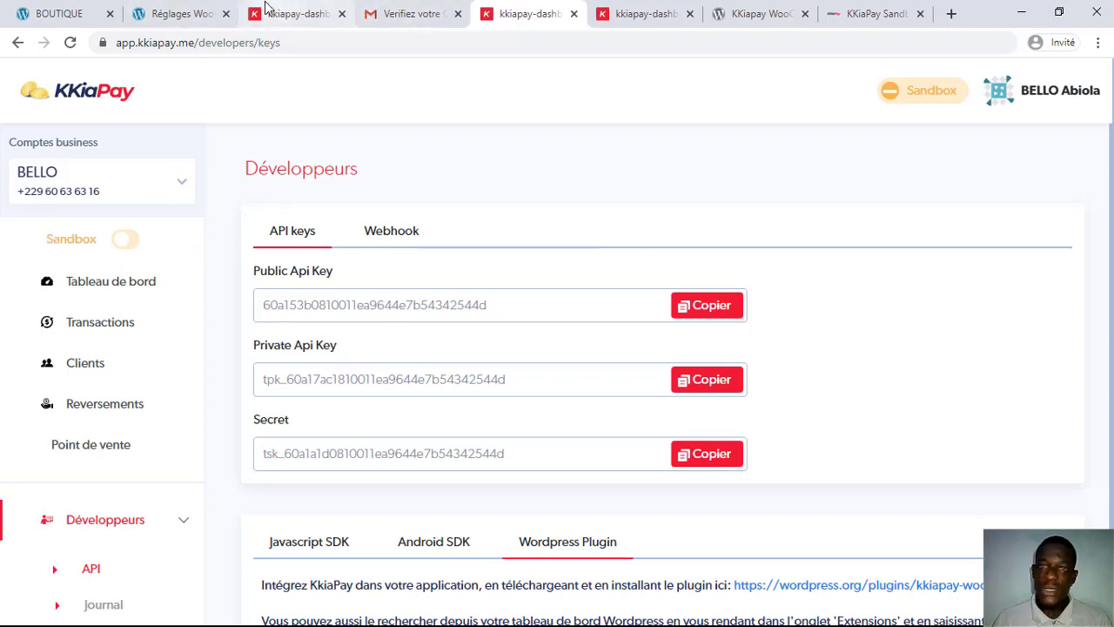
click(161, 7)
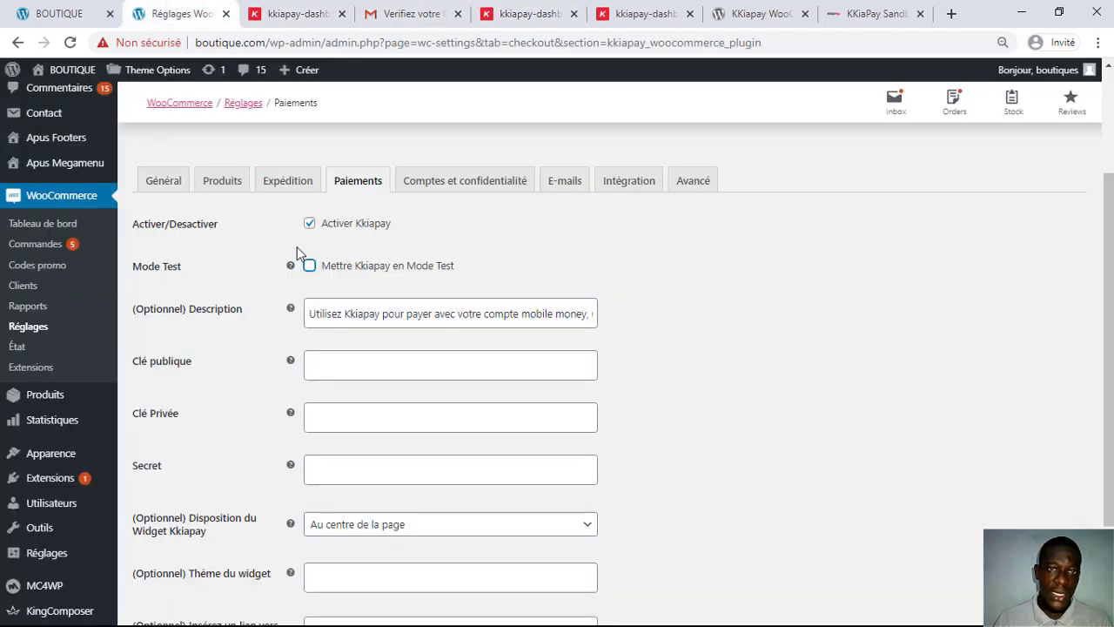
Step: Re-check 'Mettre Kkiapay en Mode Test' after a glance at the KKiaPay API keys page
click(315, 268)
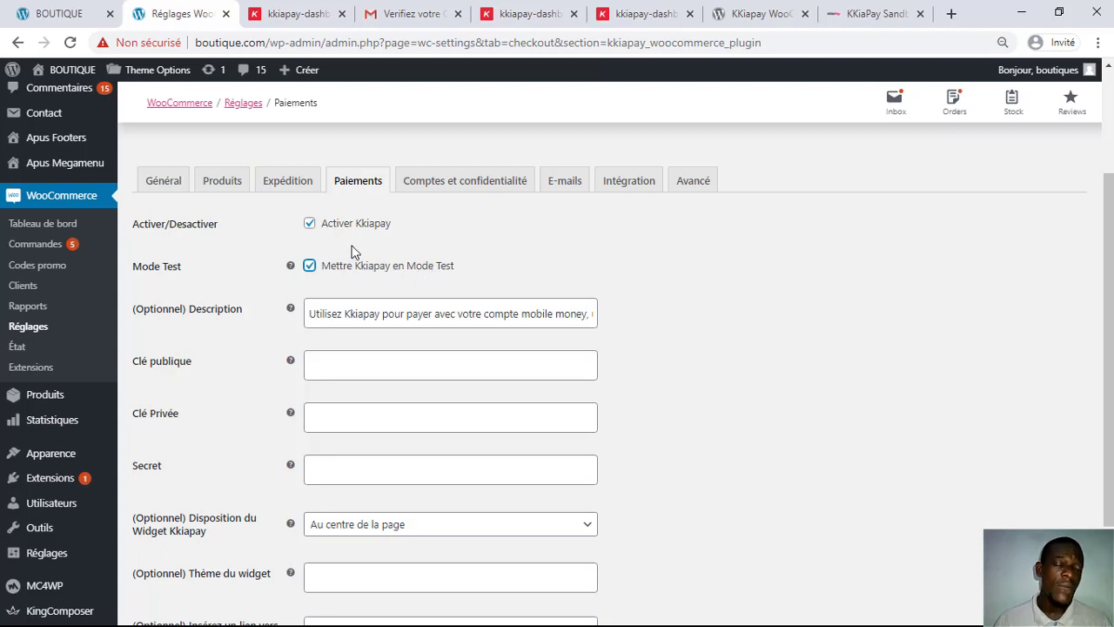
click(669, 11)
click(527, 8)
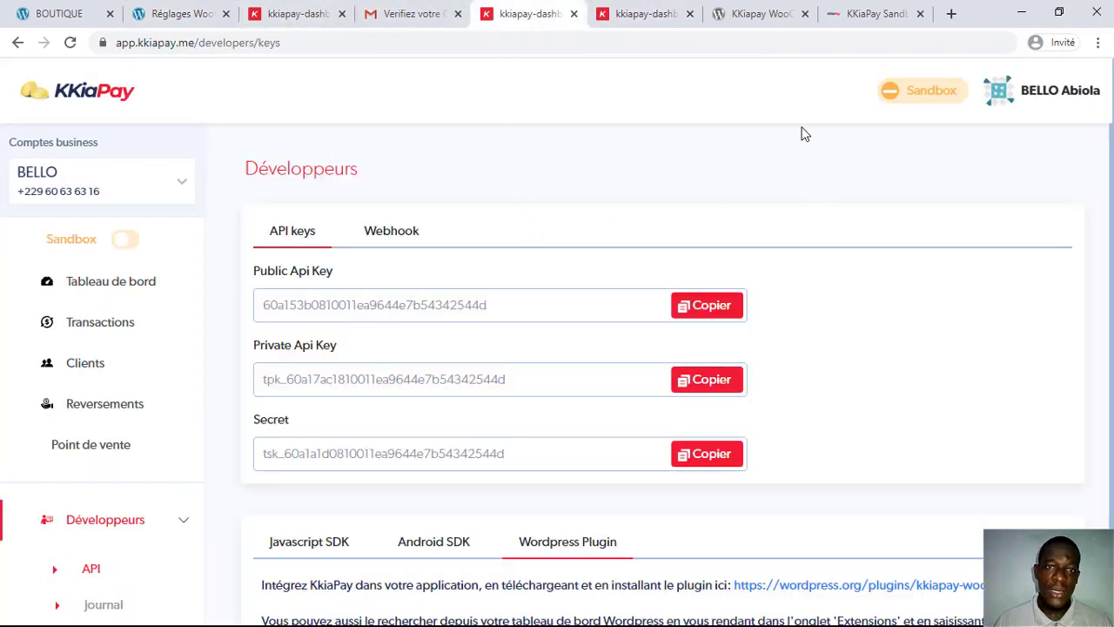
click(174, 10)
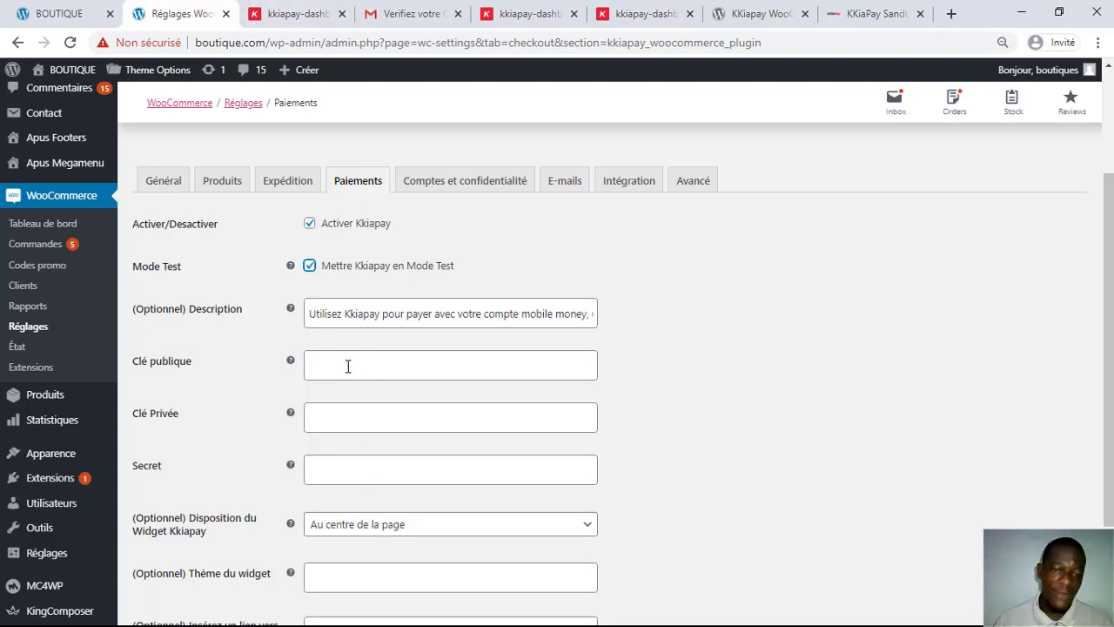
Step: Look over the Kkiapay fields and description, then open the KKiaPay developers API keys page
click(349, 366)
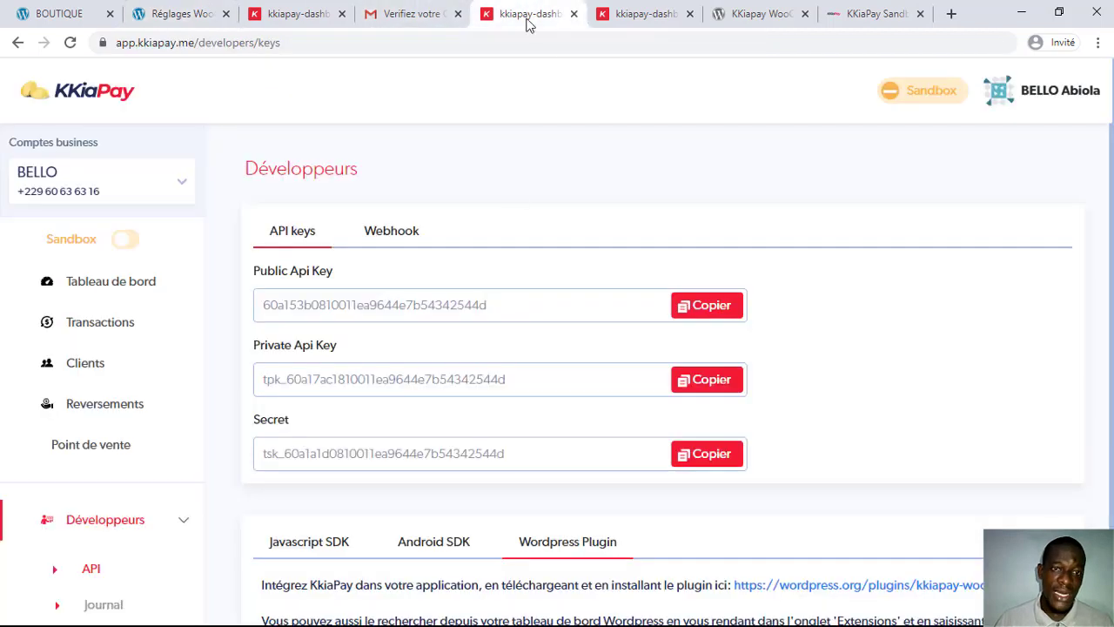
click(526, 15)
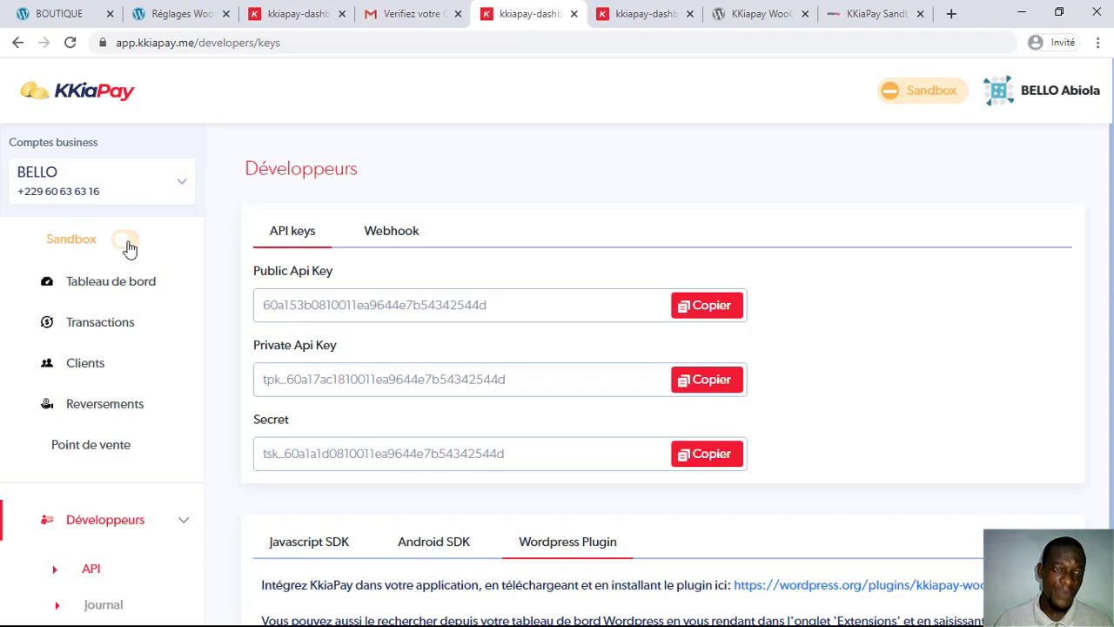
click(193, 11)
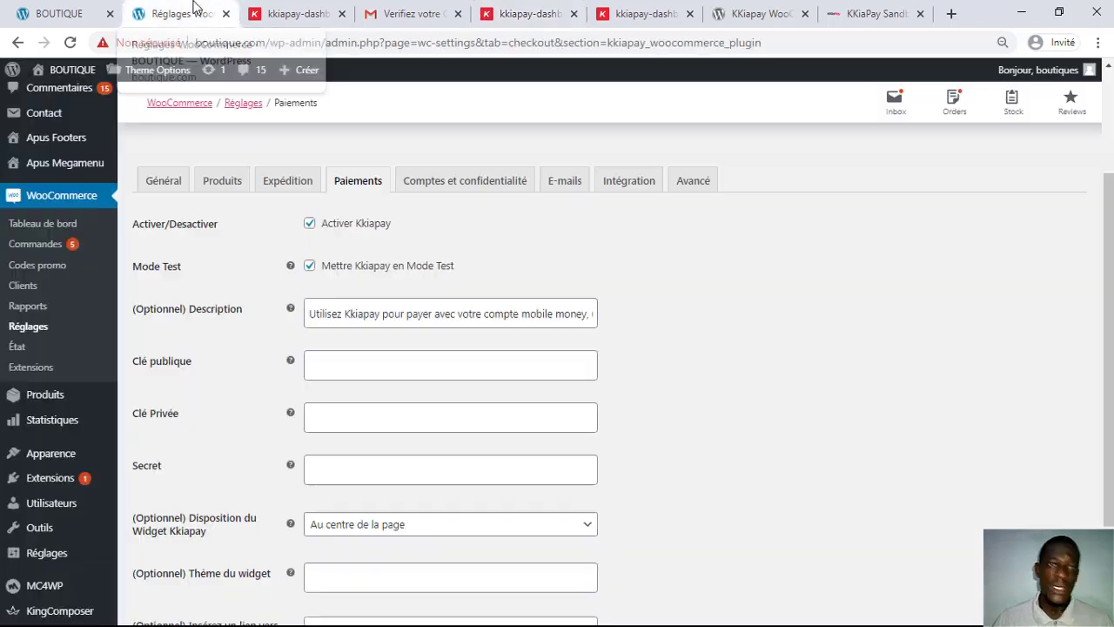
click(311, 266)
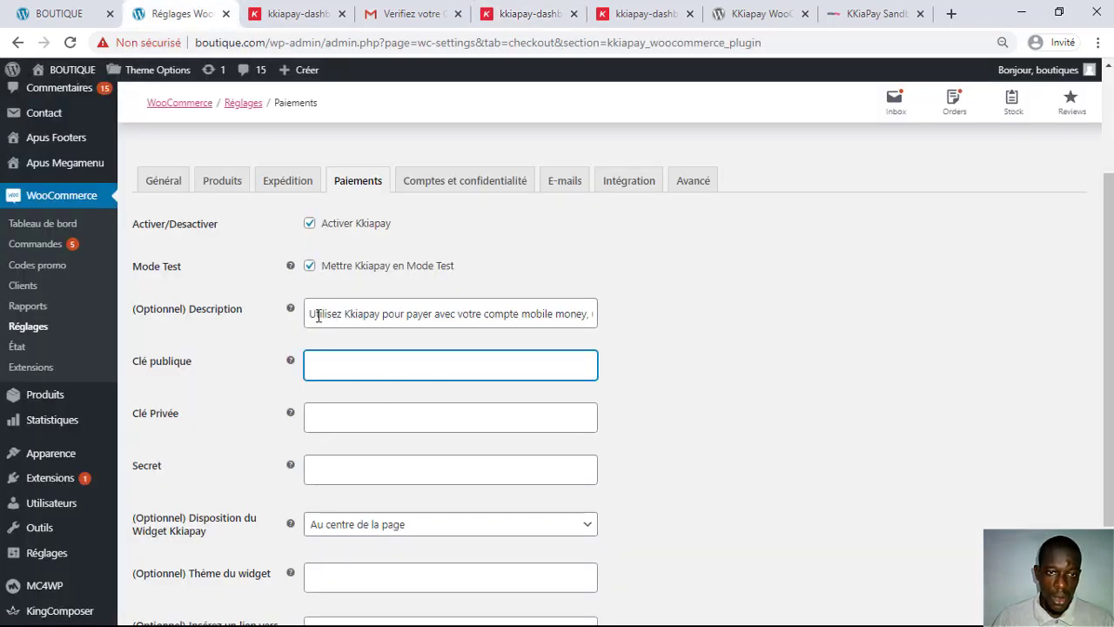
drag(307, 313, 721, 322)
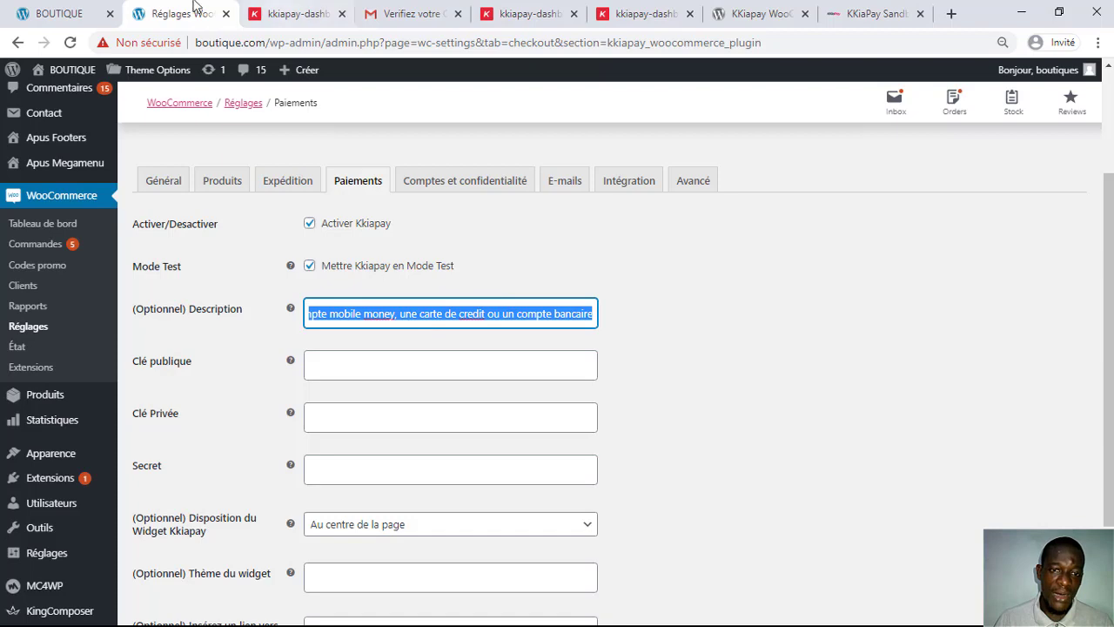
click(299, 10)
click(423, 11)
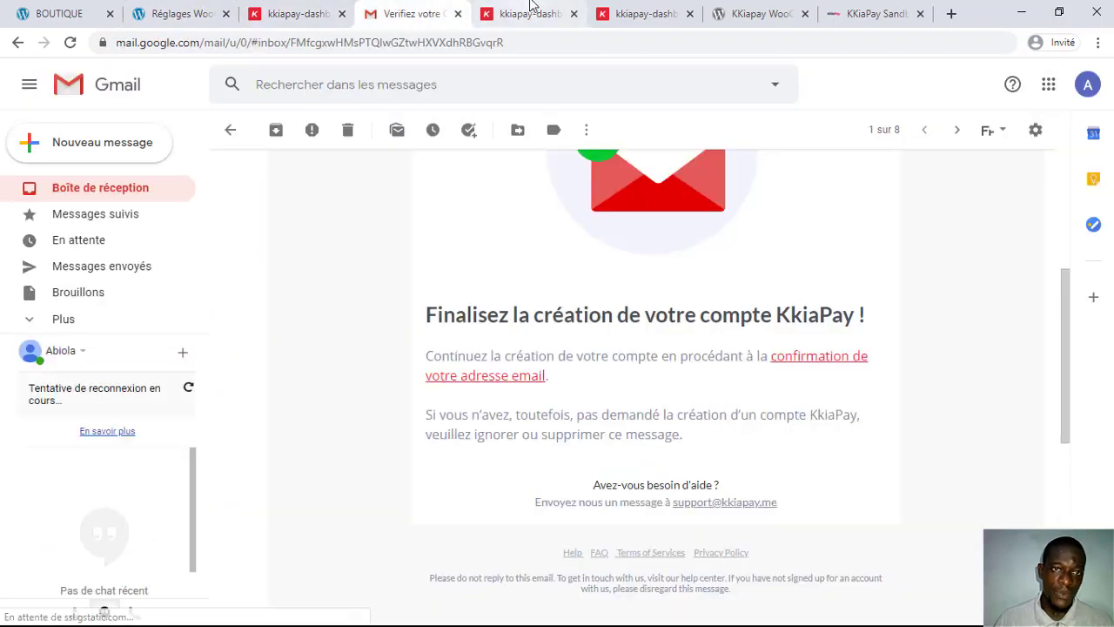
click(530, 9)
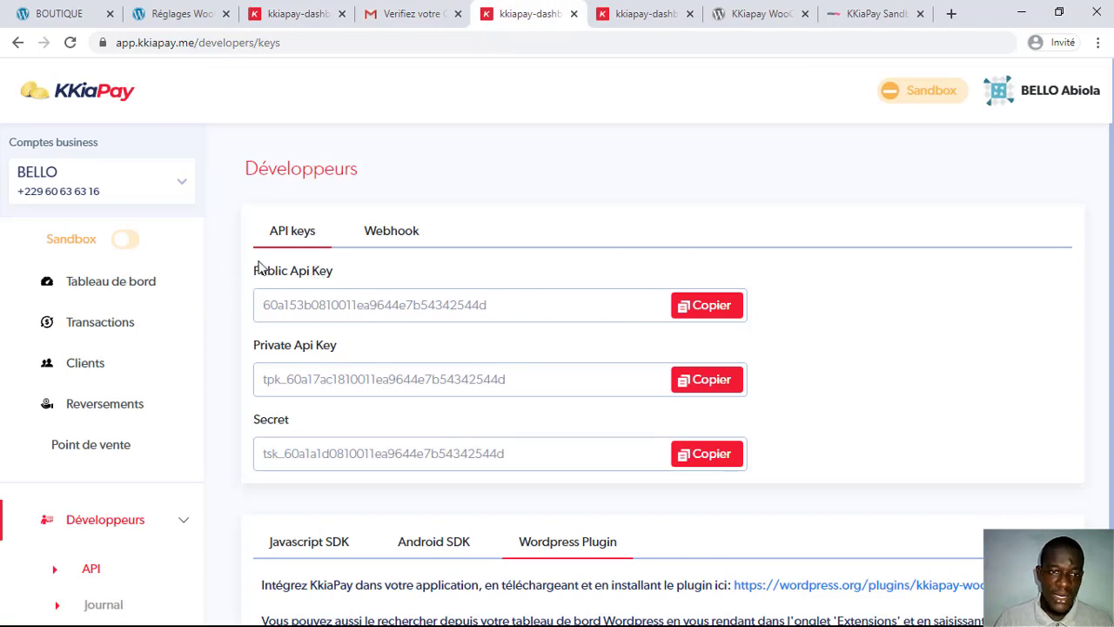
Step: Highlight the key headings and place the KKiaPay keys tab beside the settings tab
drag(256, 272, 342, 277)
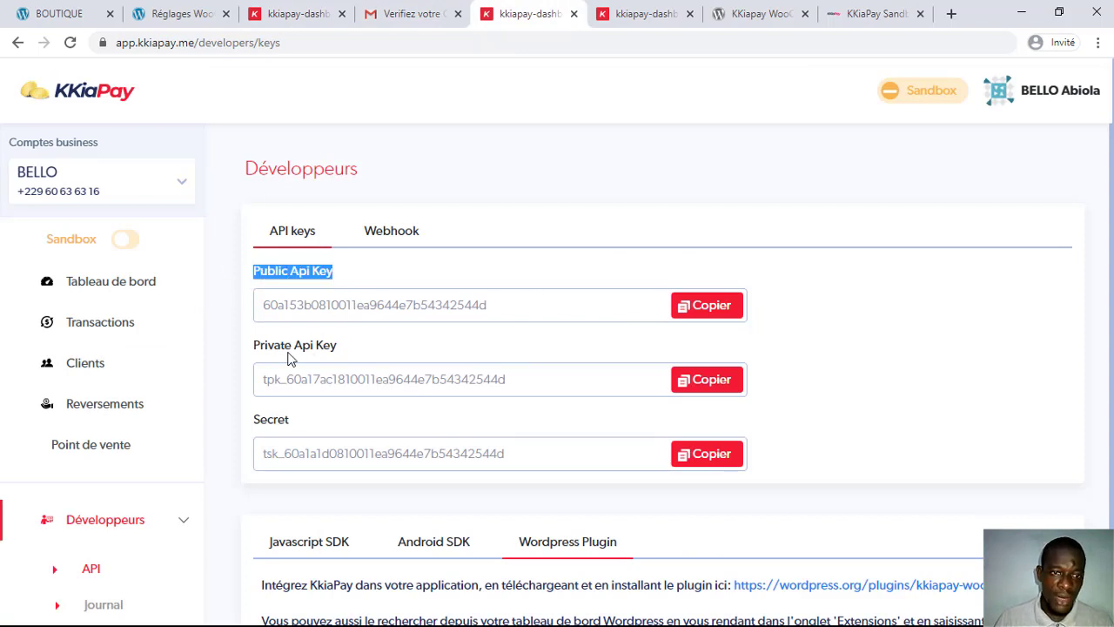
drag(269, 347, 336, 352)
click(291, 424)
click(191, 13)
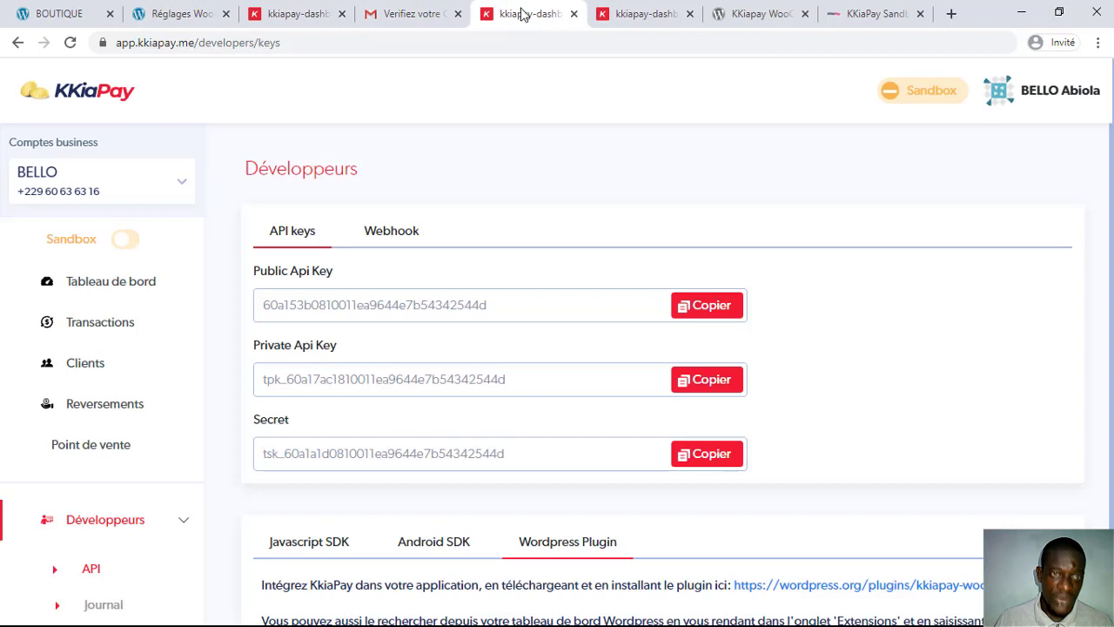
click(514, 13)
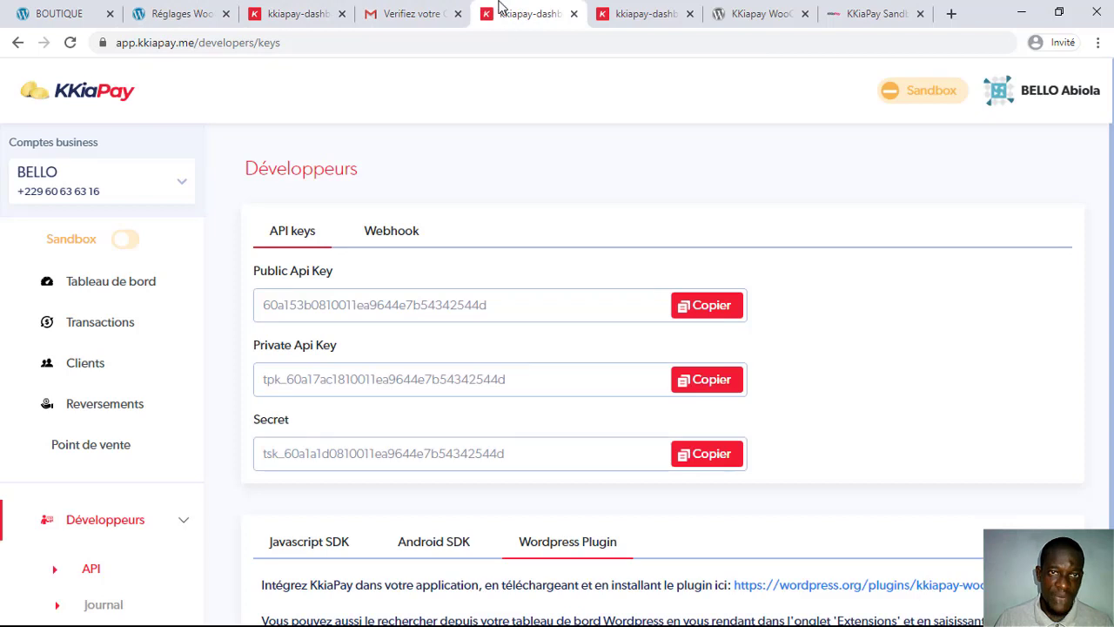
drag(500, 7, 343, 85)
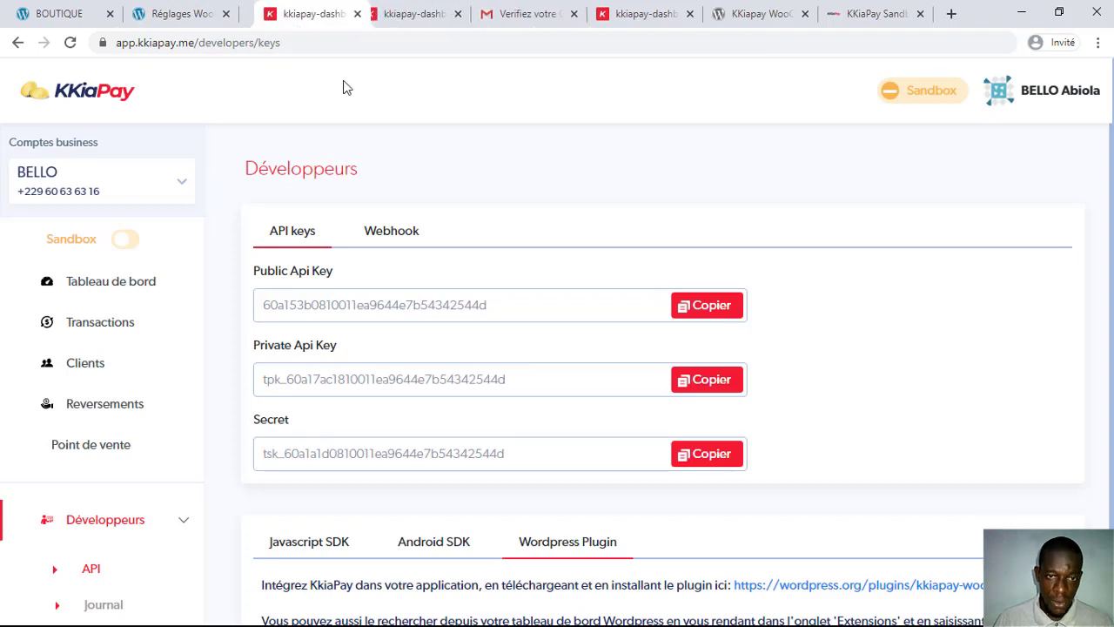
Step: Copy the sandbox public and private keys into the Clé publique and Clé Privée fields
click(710, 306)
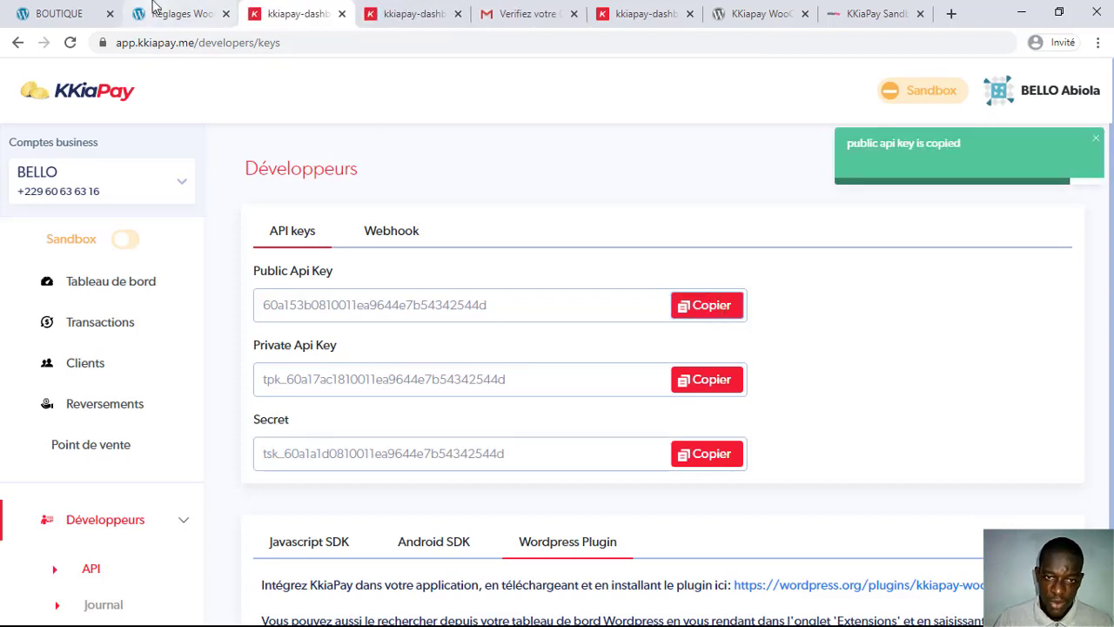
click(152, 7)
click(395, 366)
right_click(395, 365)
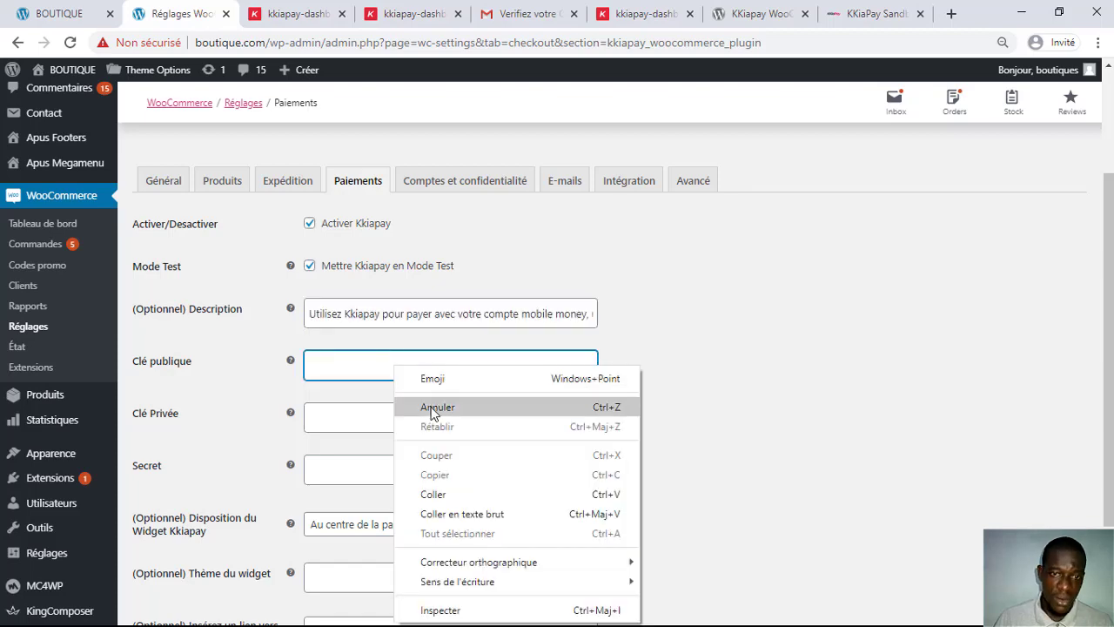
click(433, 493)
click(288, 11)
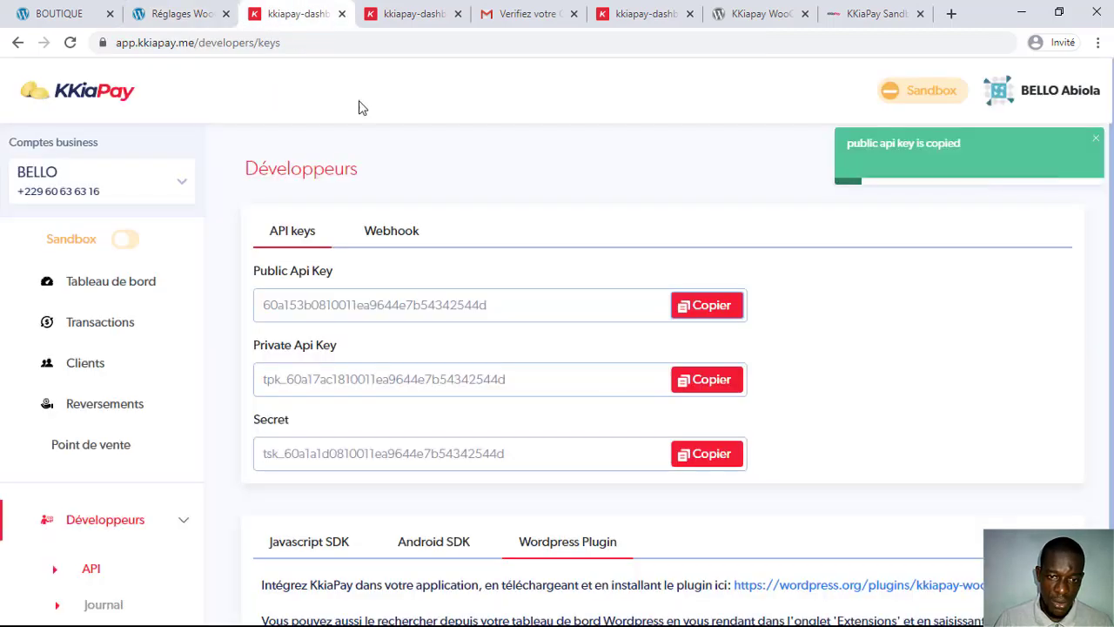
click(701, 383)
click(174, 13)
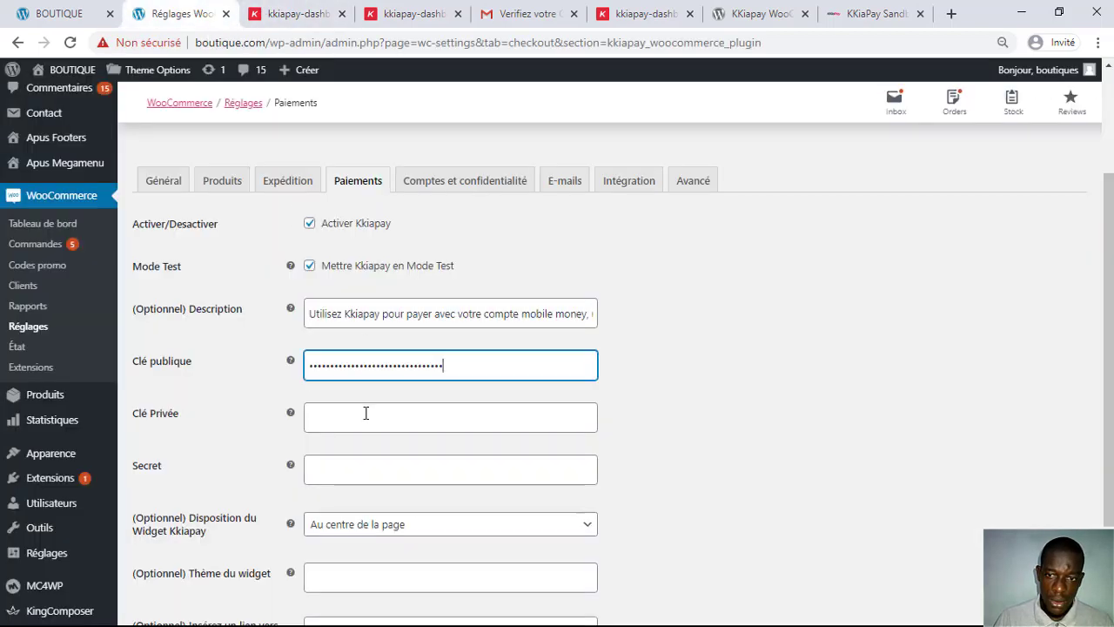
click(366, 415)
right_click(397, 418)
click(405, 278)
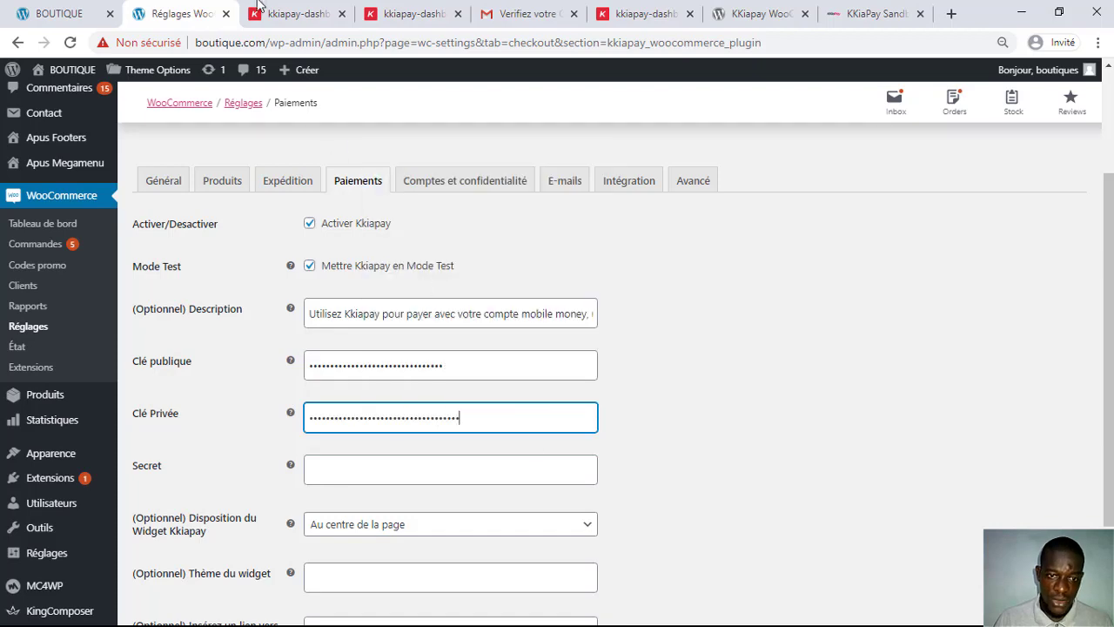
Step: Copy the sandbox secret into the Secret field
click(258, 7)
click(704, 454)
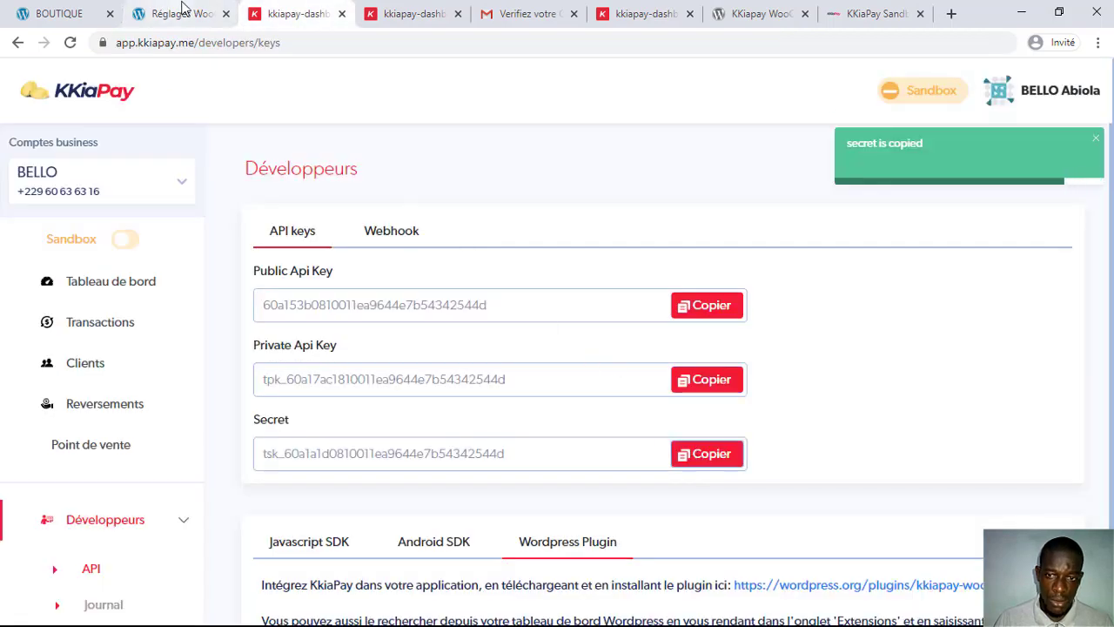
click(182, 13)
click(400, 470)
right_click(401, 470)
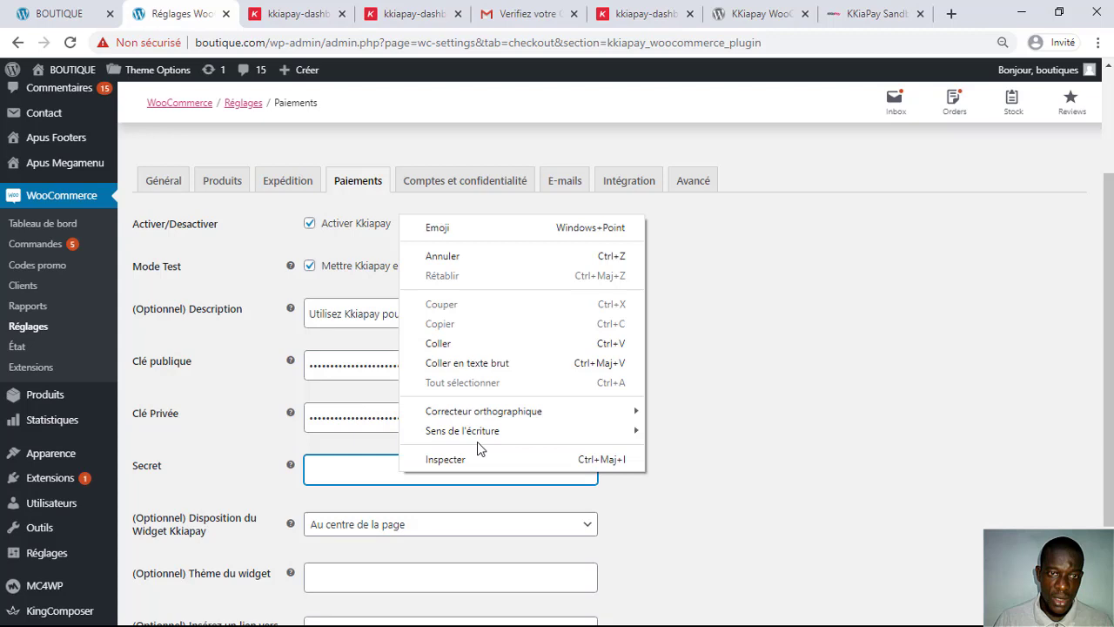
click(451, 346)
scroll(735, 440, down, 2)
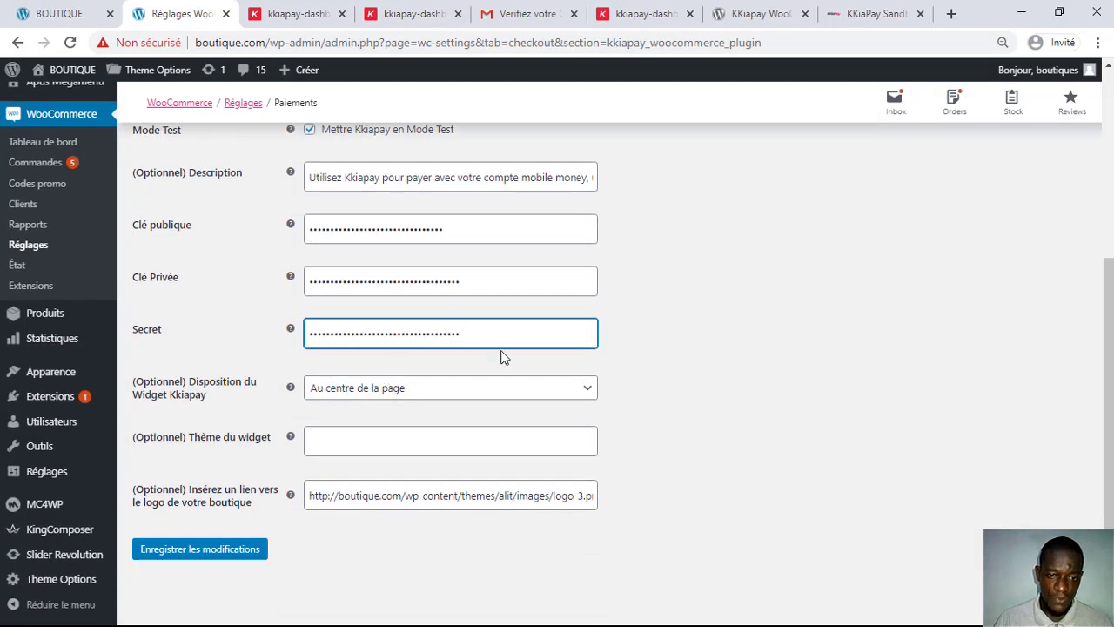
Step: Delete the old logo URL and keep the widget placement at 'Au centre de la page'
click(626, 339)
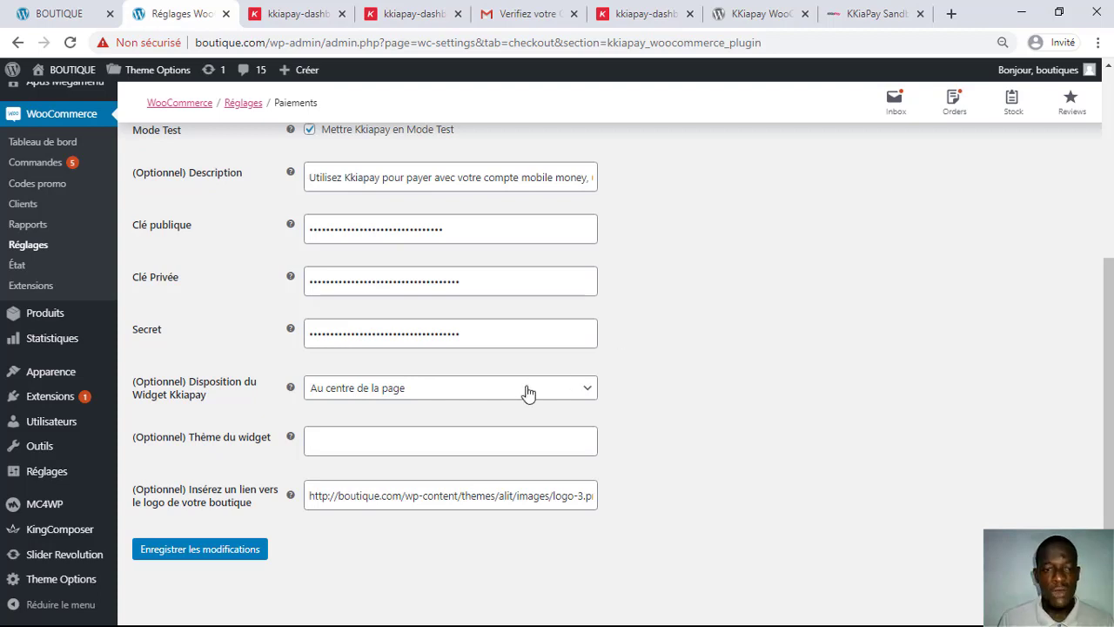
triple_click(360, 495)
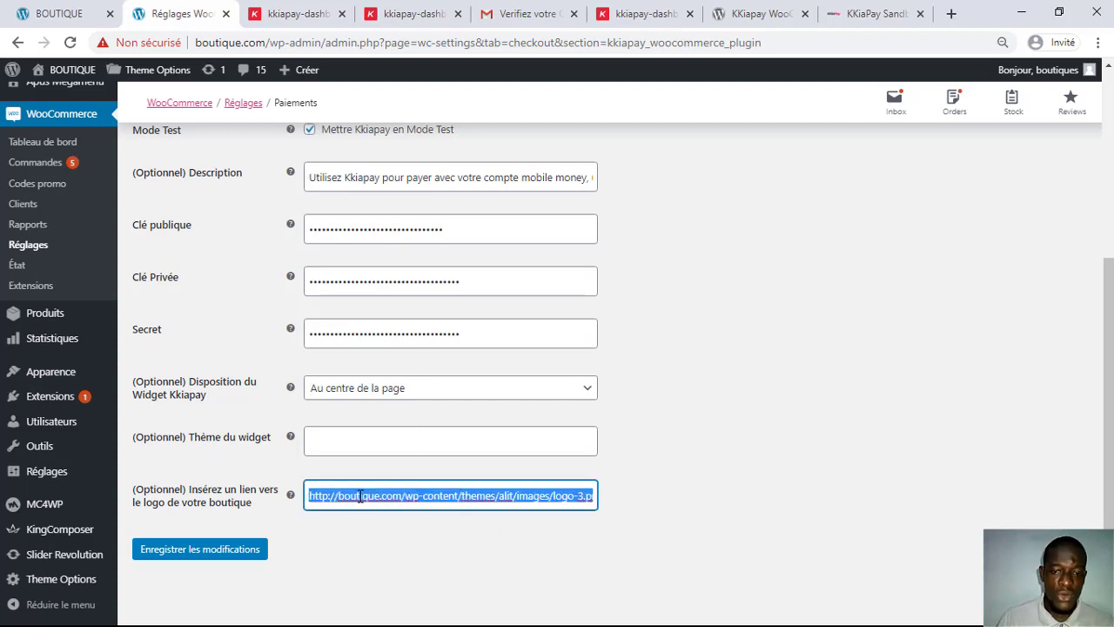
key(BackSpace)
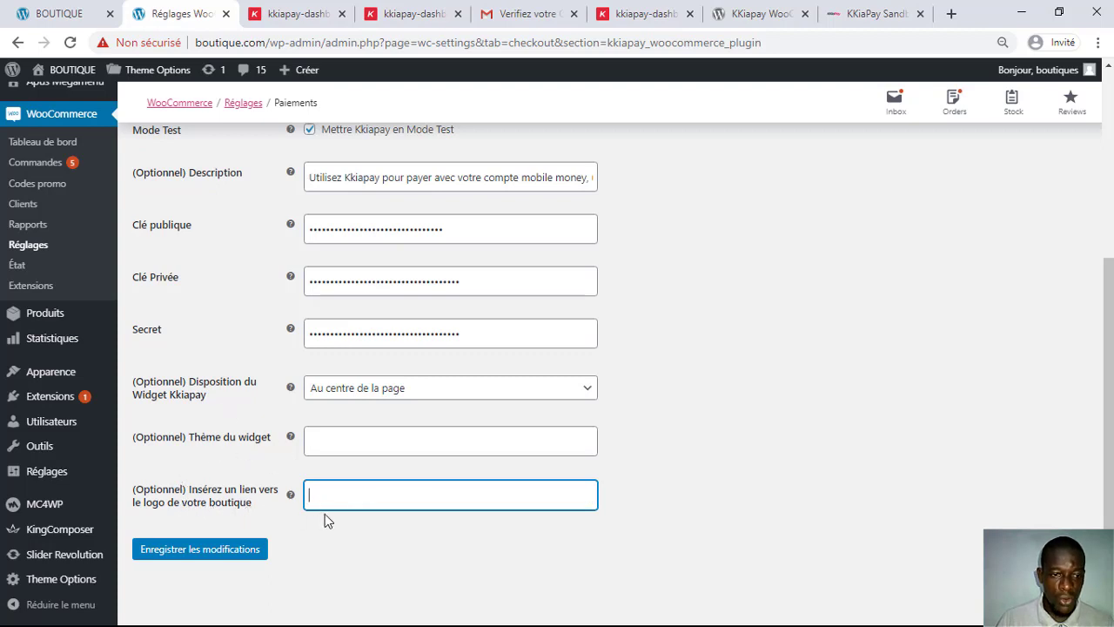
click(409, 388)
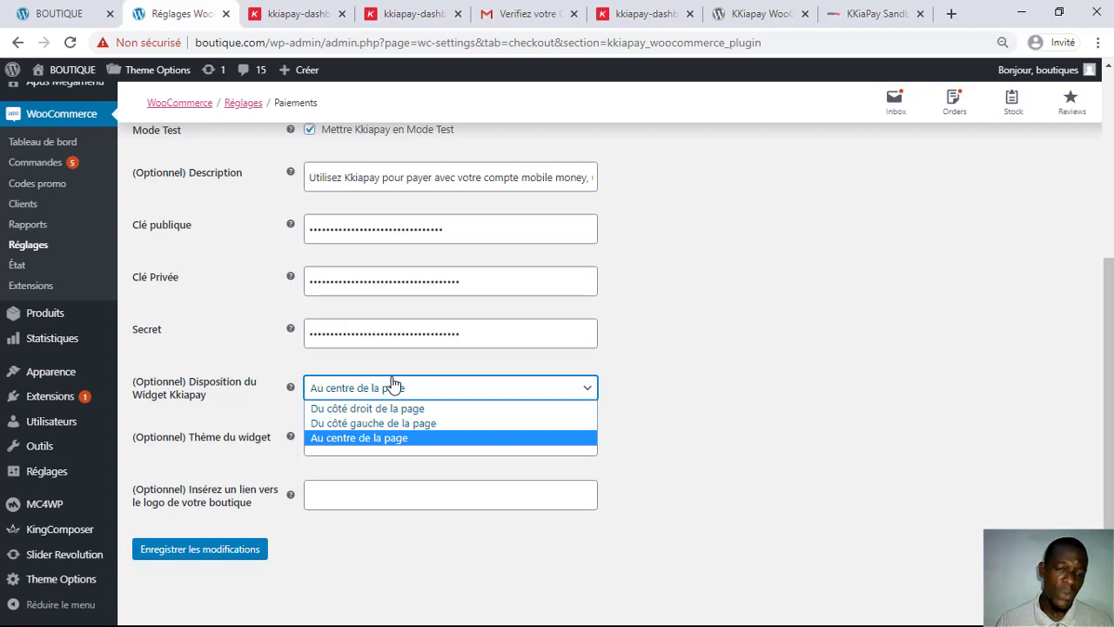
click(660, 373)
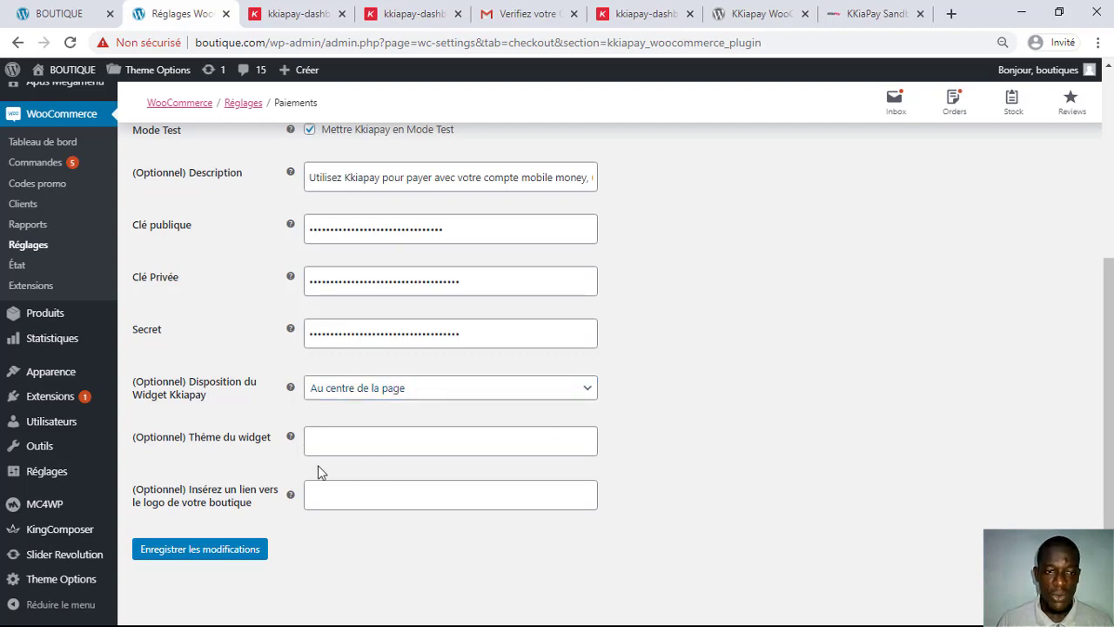
click(347, 440)
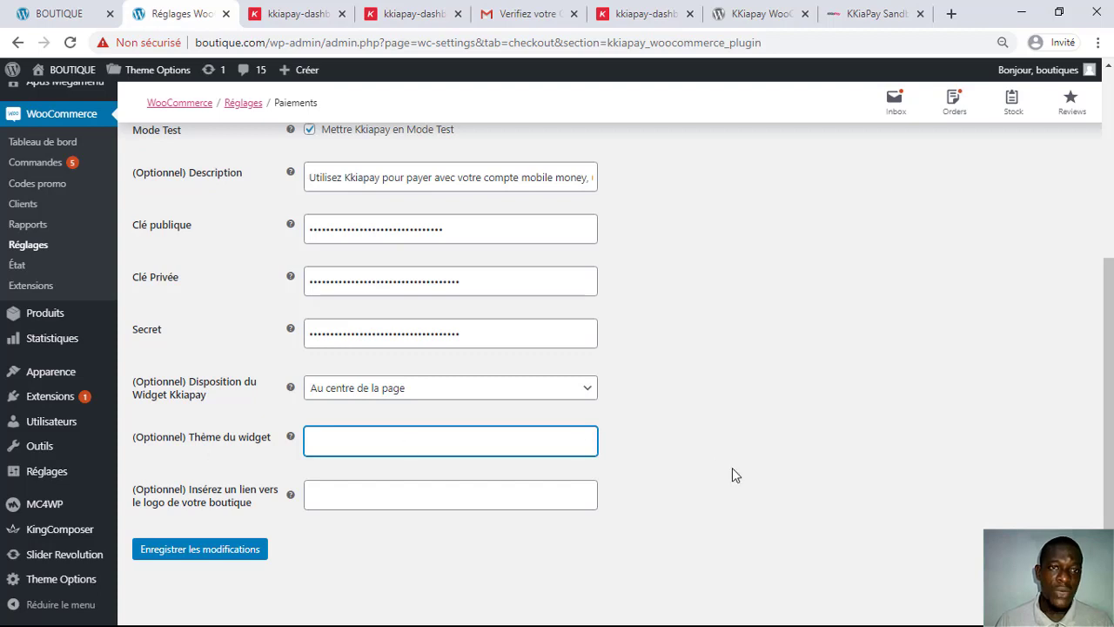
Step: Enter #d58eff in 'Thème du widget', correcting the mistyped ending
text(#)
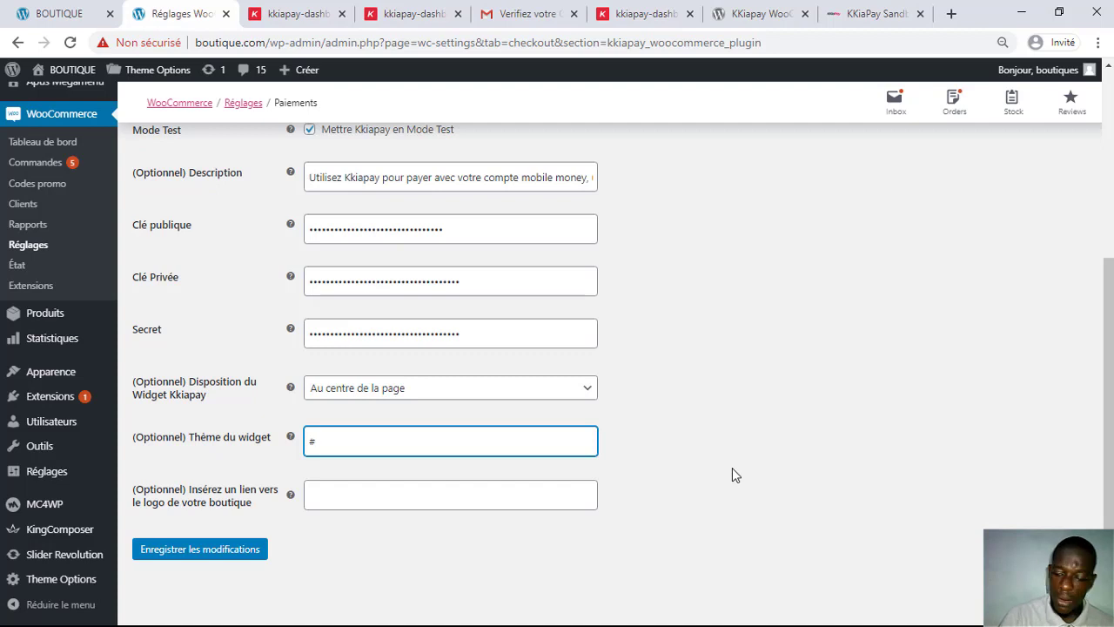
text(d)
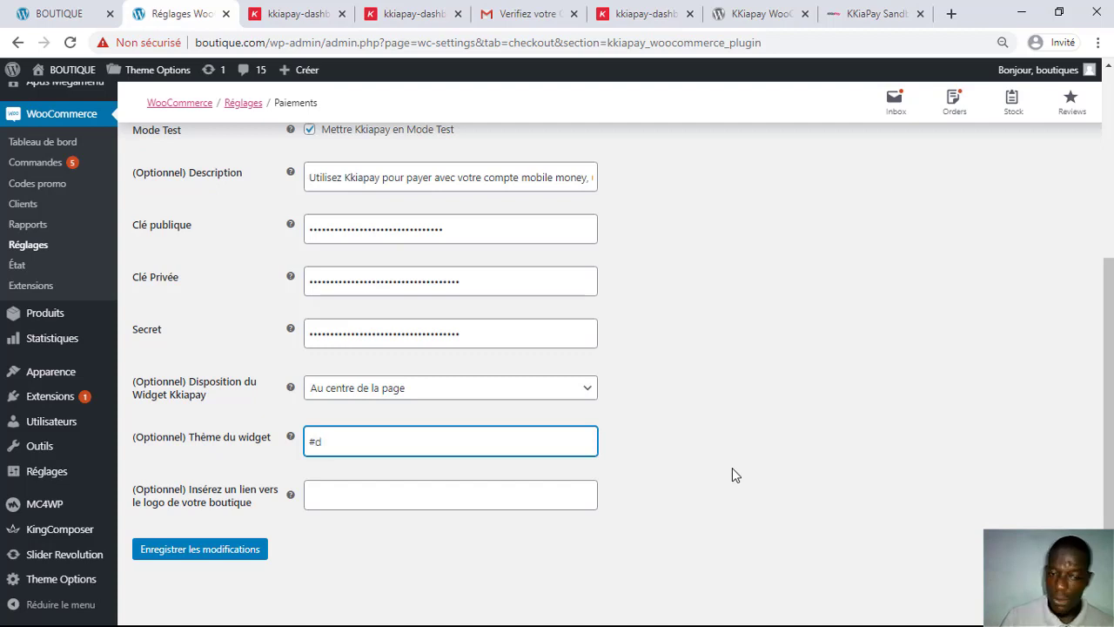
text(58ef)
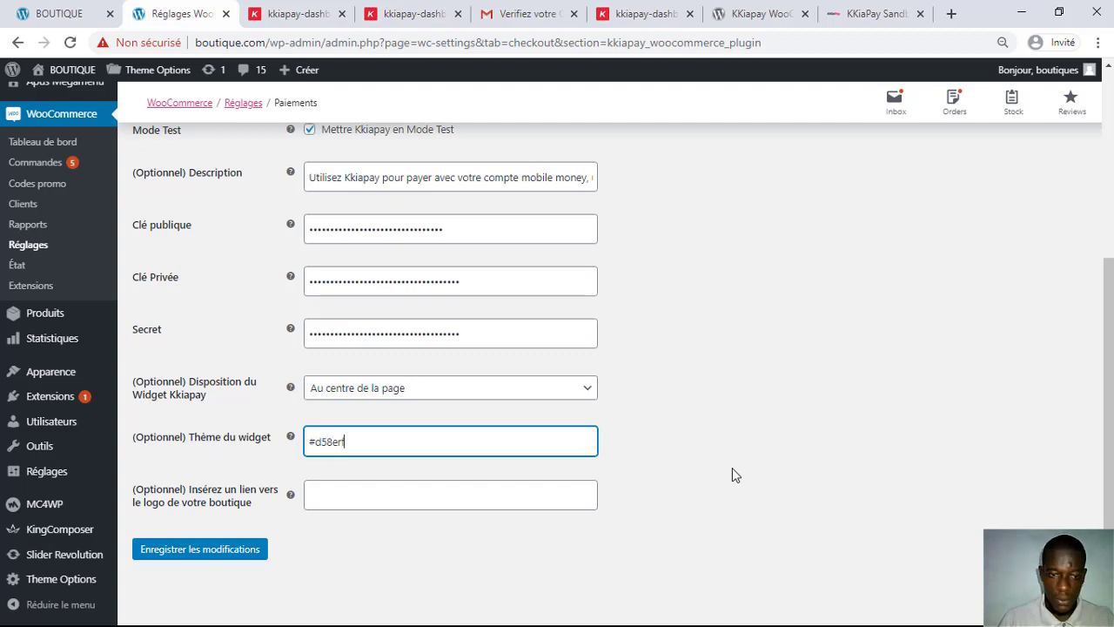
key(BackSpace)
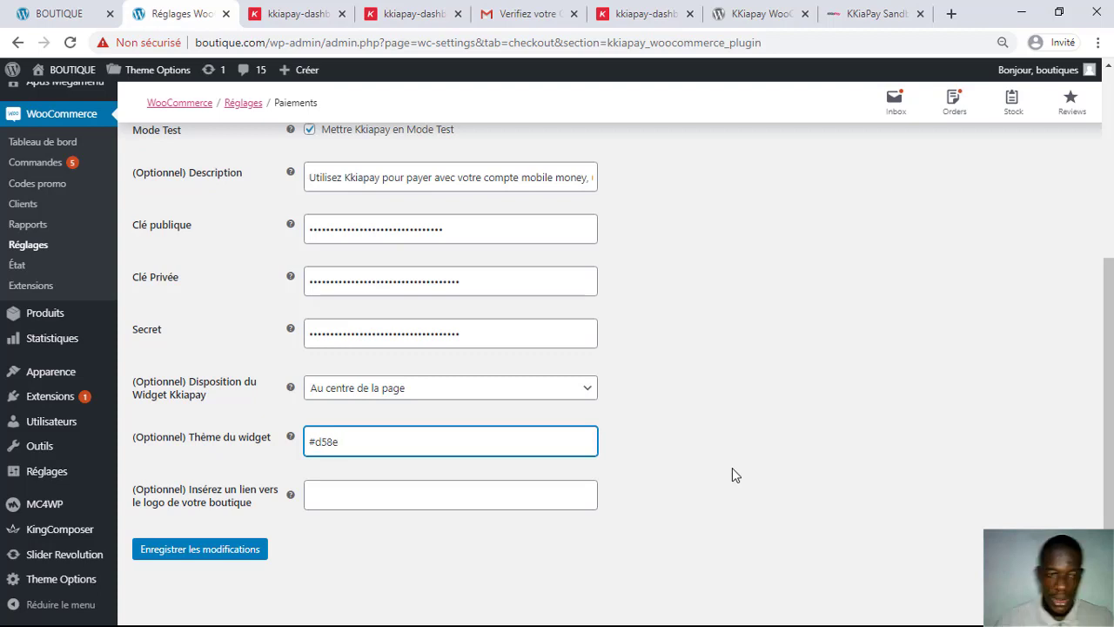
text(ff)
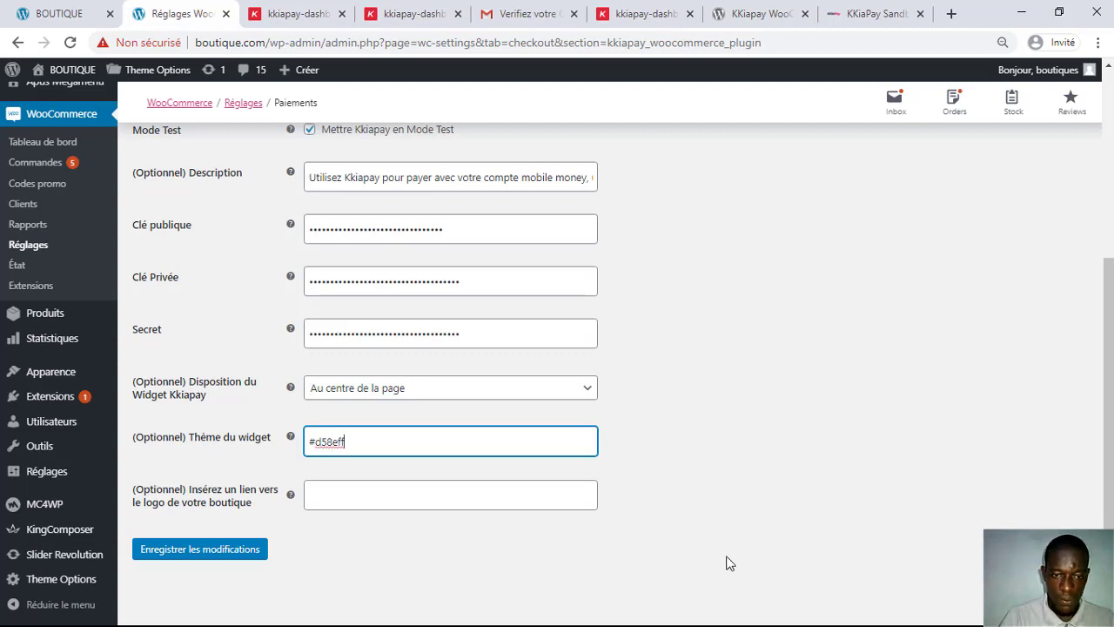
click(342, 491)
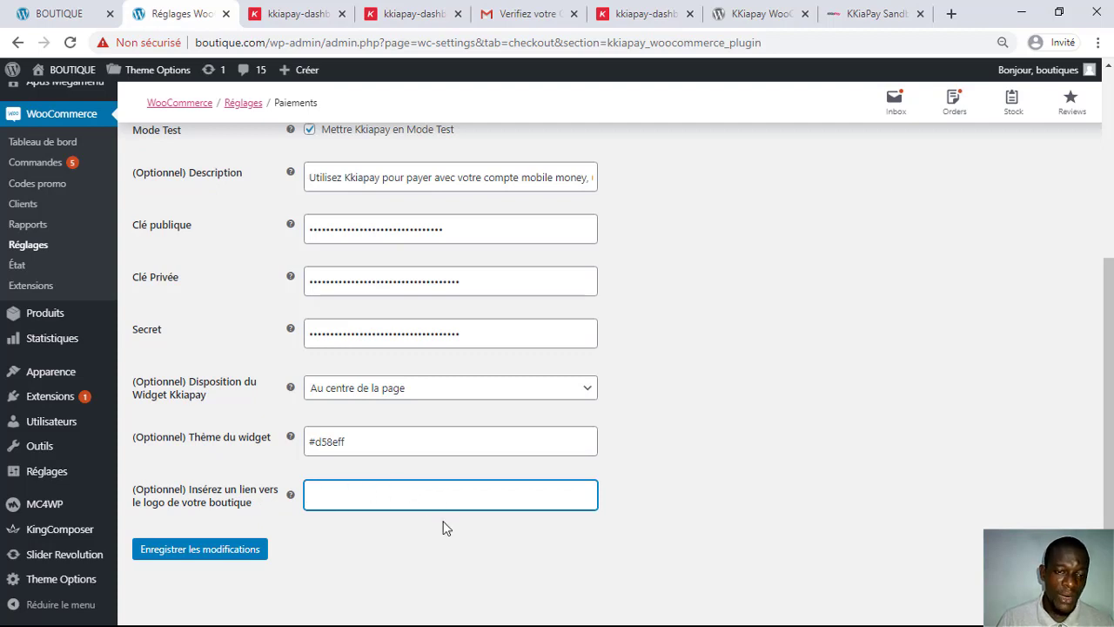
Step: Copy the logo-3.png image address from the shop's home page ALIT logo
key(ctrl+Page_Up)
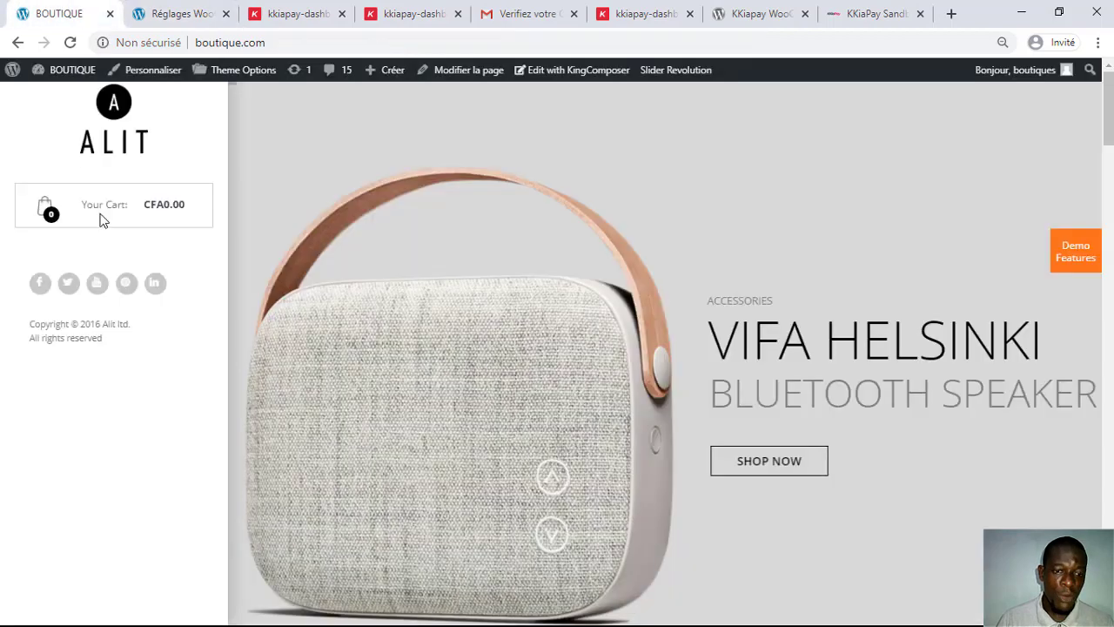
right_click(114, 116)
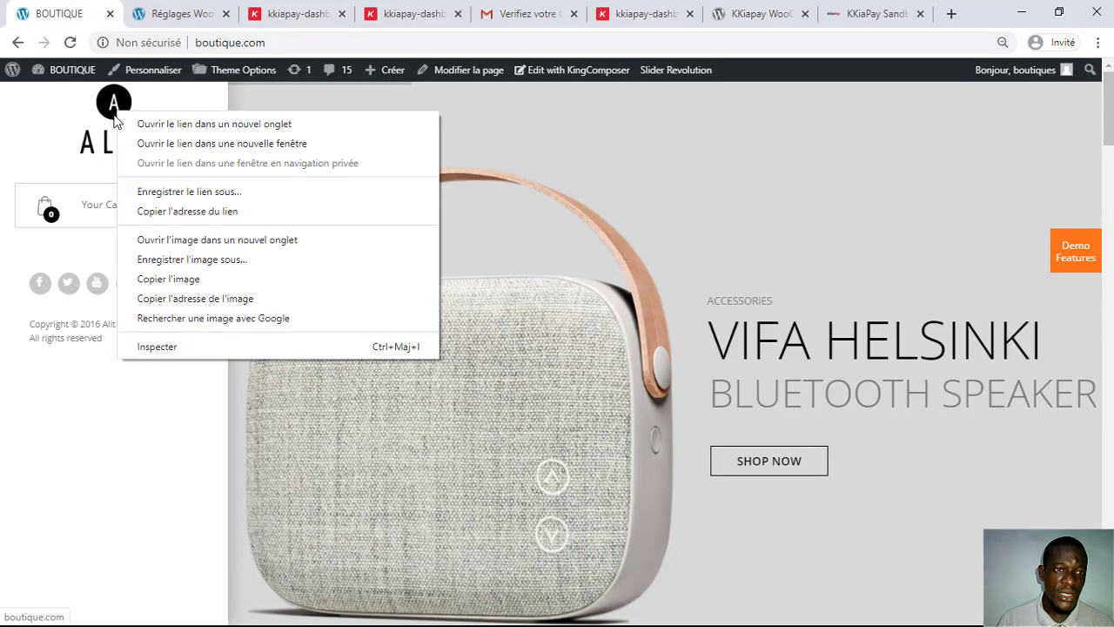
click(257, 242)
click(164, 13)
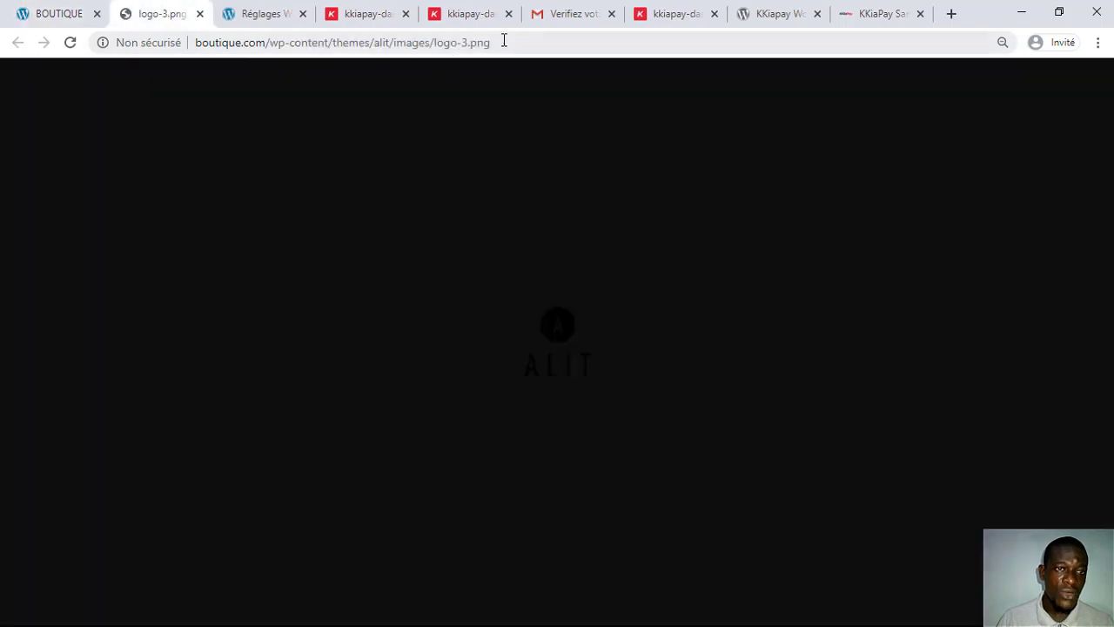
drag(504, 41, 186, 43)
right_click(207, 44)
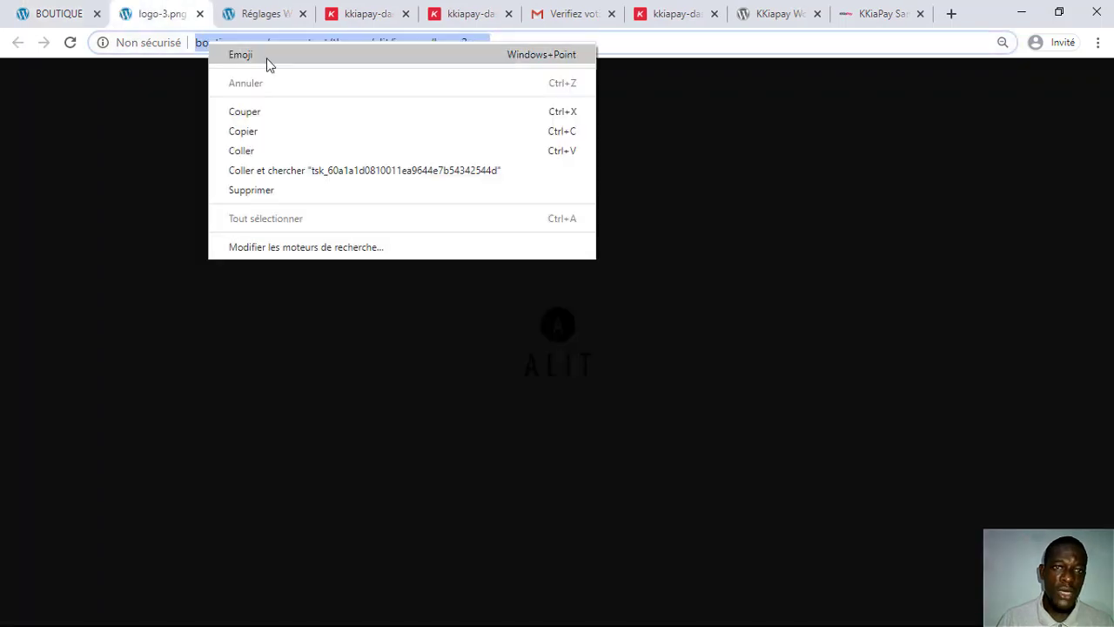
click(270, 131)
click(199, 14)
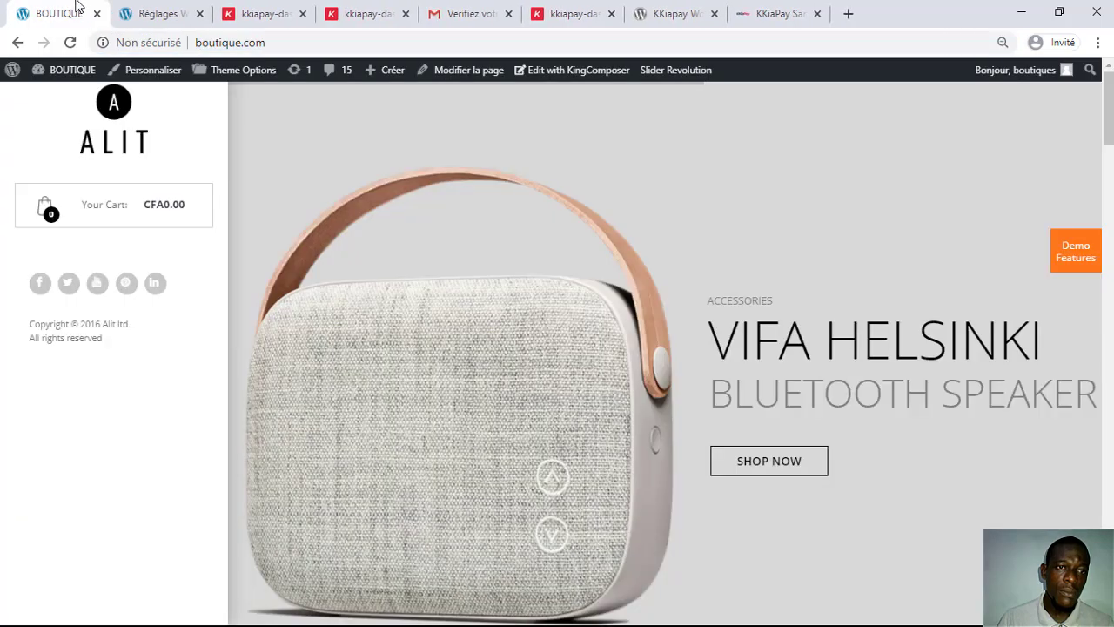
Step: Paste the logo address into the shop logo field and save the Kkiapay settings
key(ctrl+Tab)
click(331, 496)
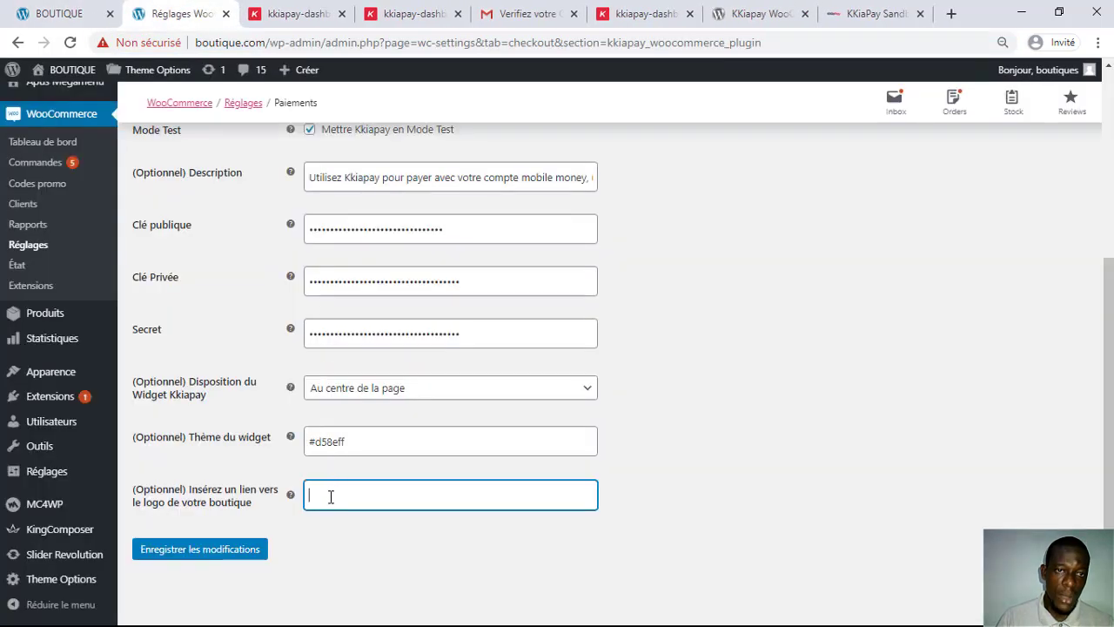
right_click(331, 497)
click(393, 370)
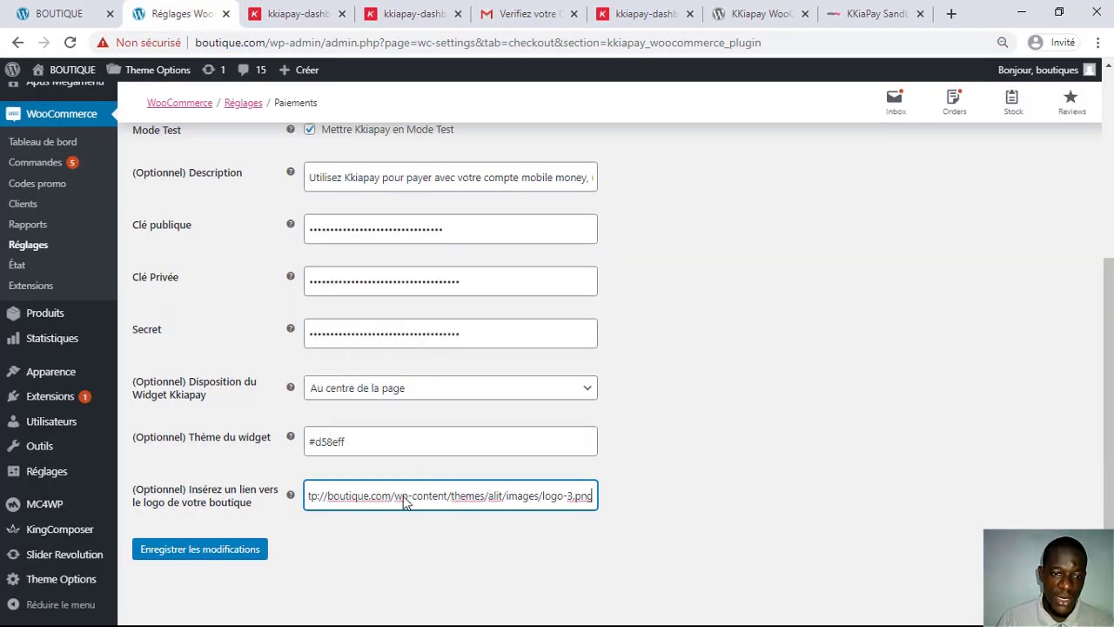
click(203, 551)
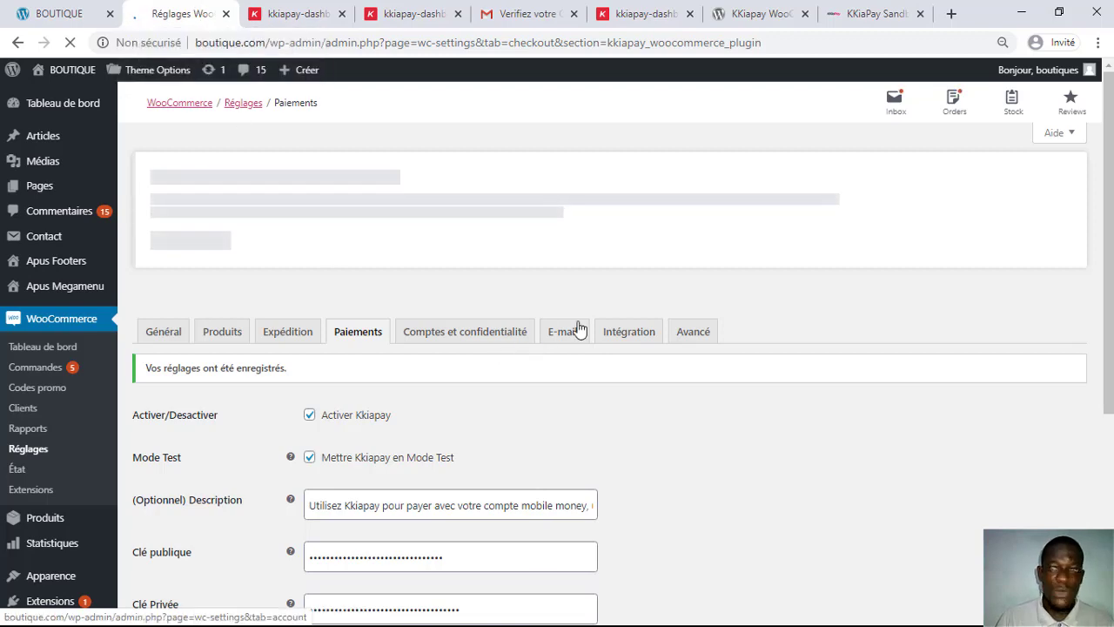
scroll(787, 508, down, 4)
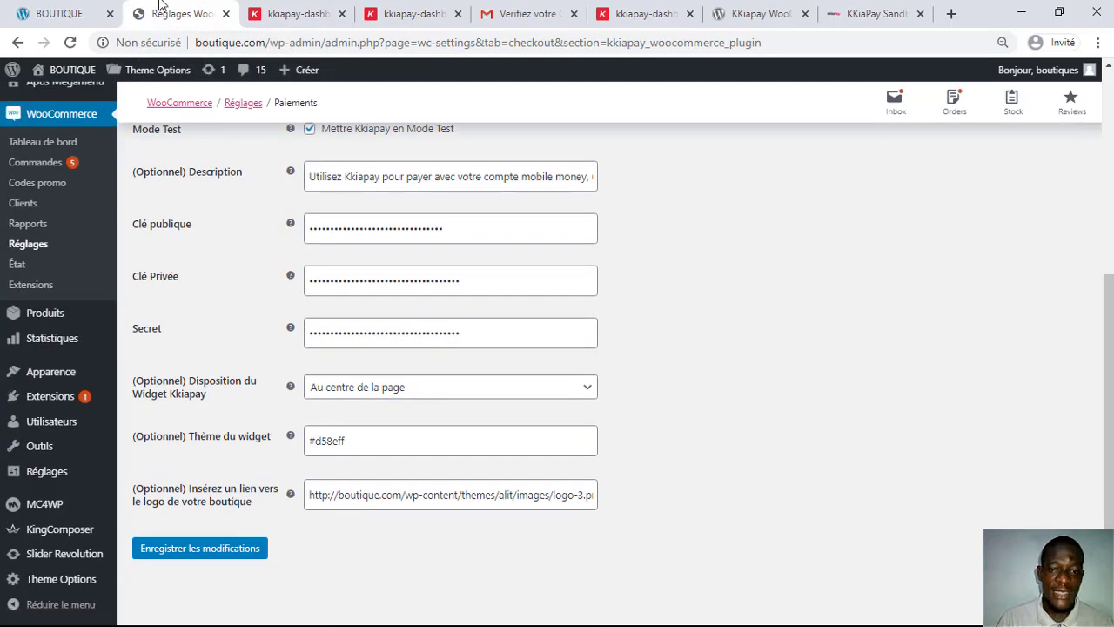
Step: Open the Helsinki Bluetooth SPEAKER from the storefront and add one to the cart
click(92, 13)
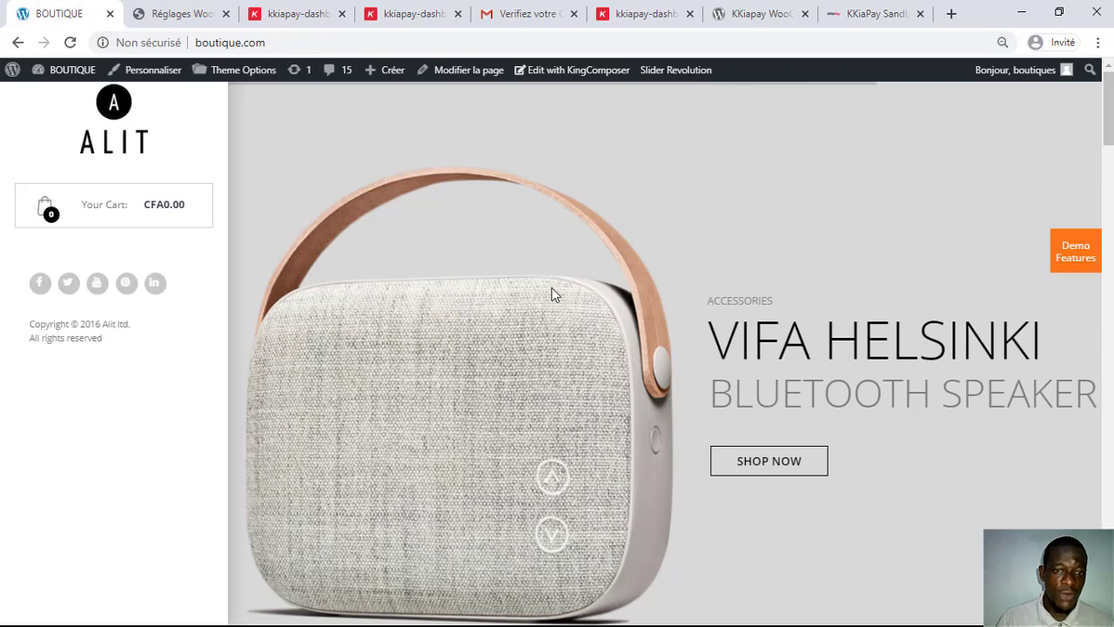
scroll(551, 294, down, 10)
scroll(548, 292, up, 2)
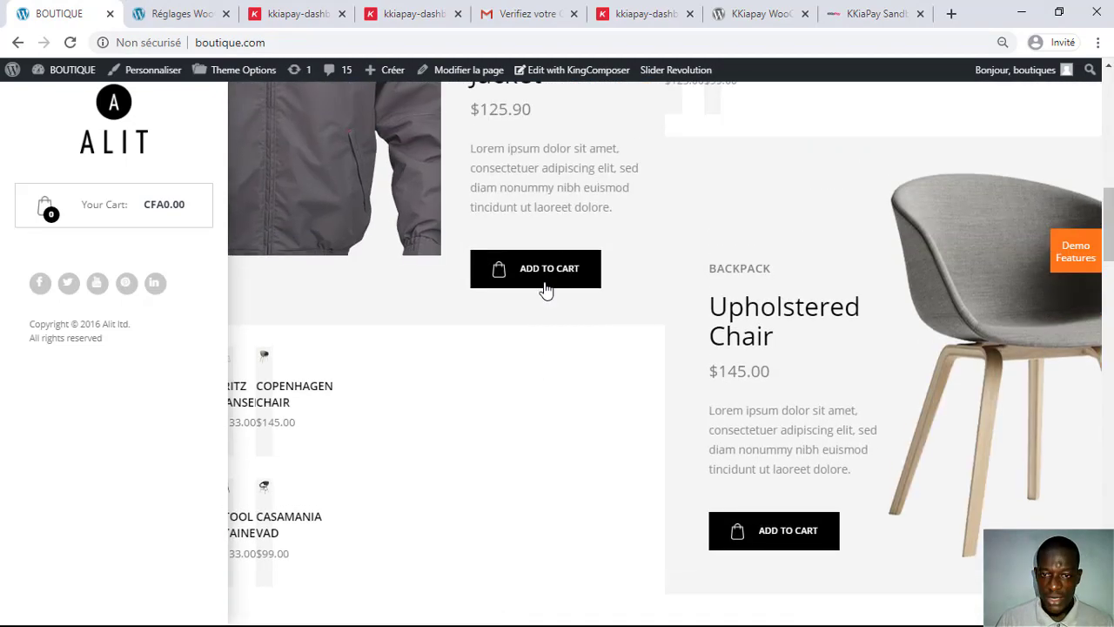
click(548, 287)
scroll(638, 288, down, 3)
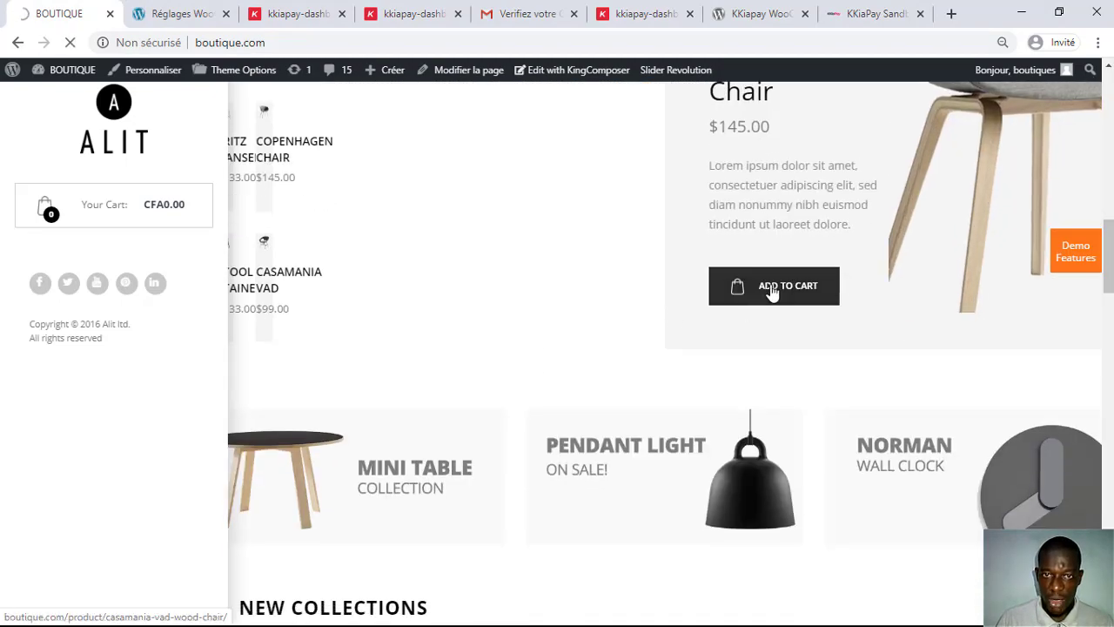
scroll(587, 288, up, 3)
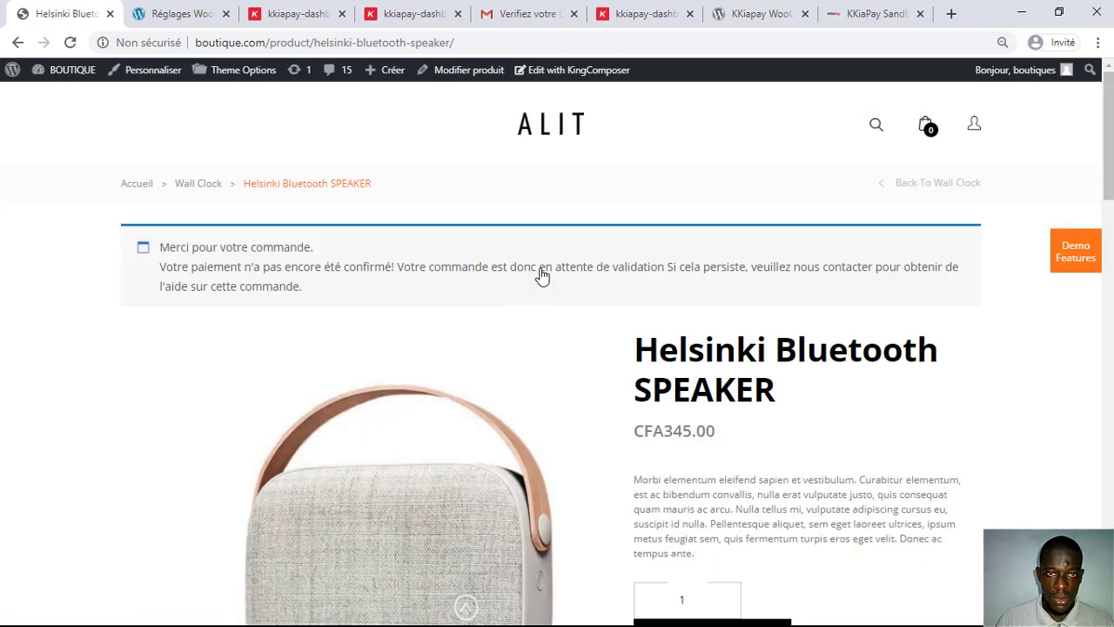
scroll(540, 279, down, 5)
scroll(567, 288, up, 2)
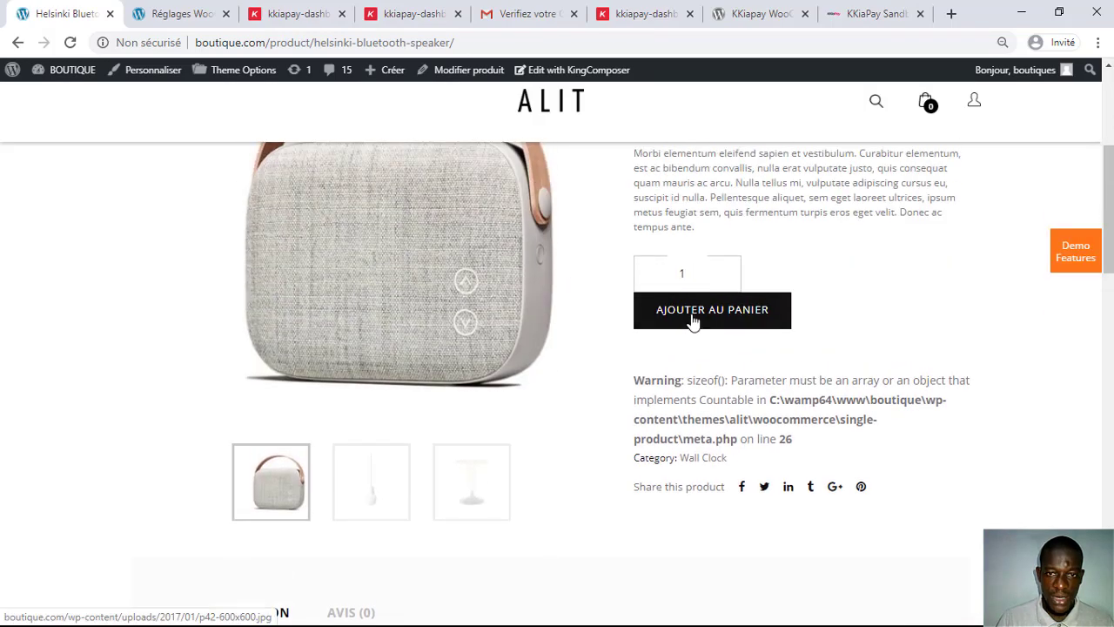
click(693, 321)
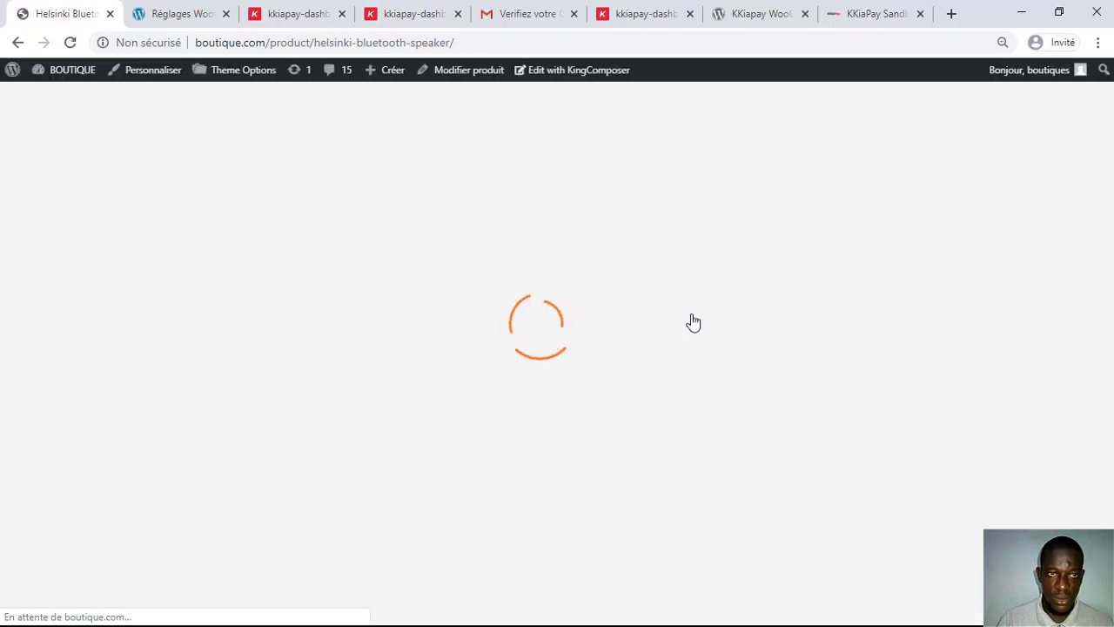
Step: Add five more speakers to reach 6 items (CFA2,070.00) and proceed to checkout
scroll(692, 321, down, 3)
scroll(692, 320, up, 3)
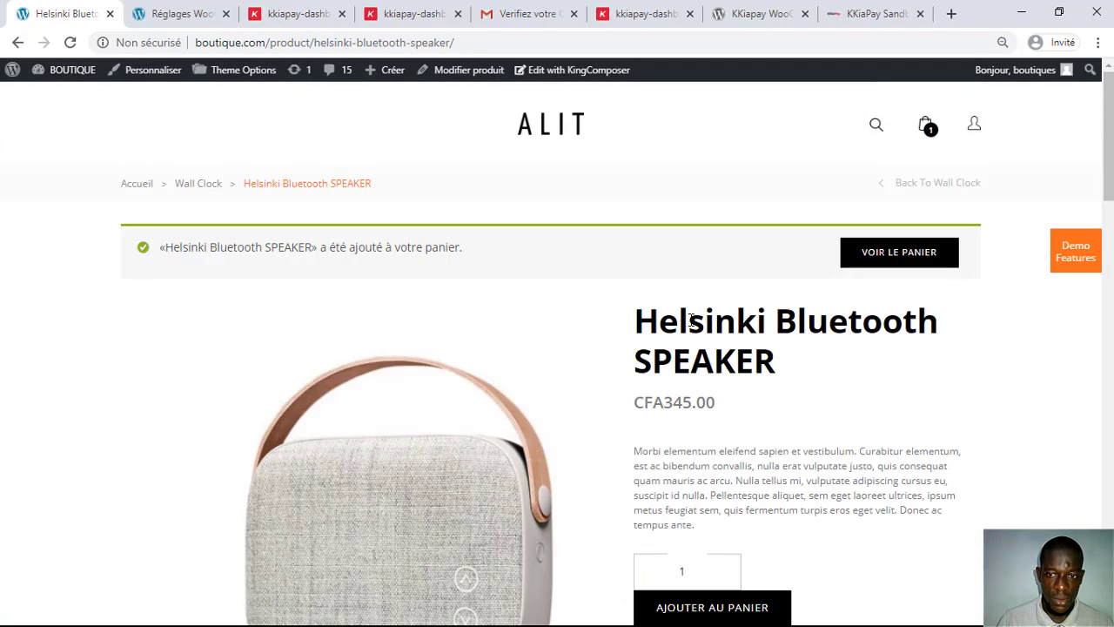
scroll(690, 326, down, 6)
scroll(690, 326, down, 15)
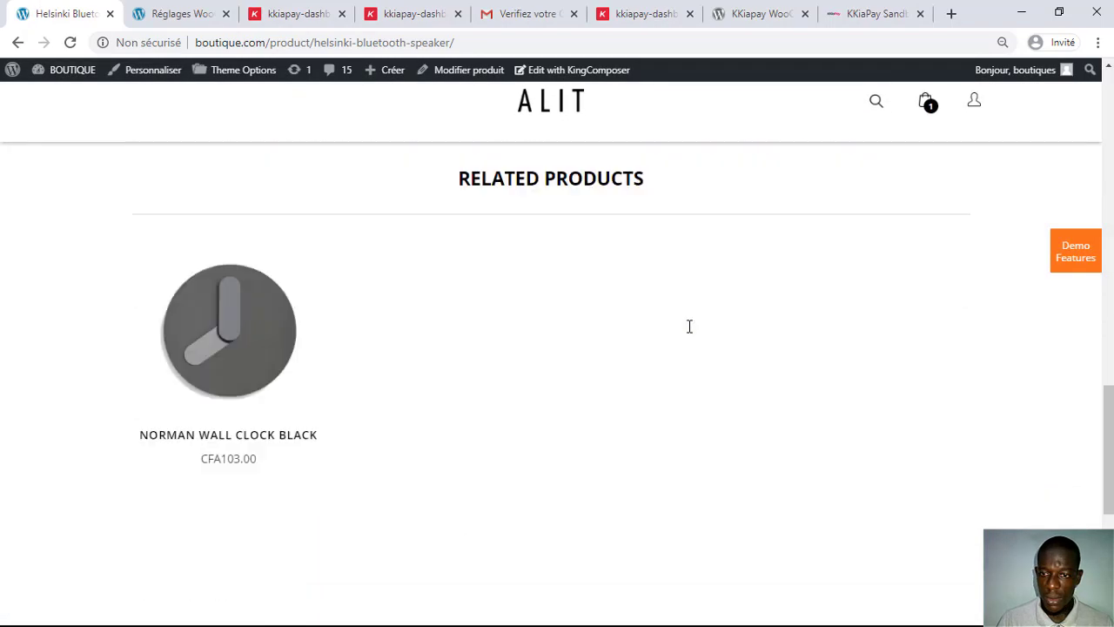
scroll(689, 334, up, 20)
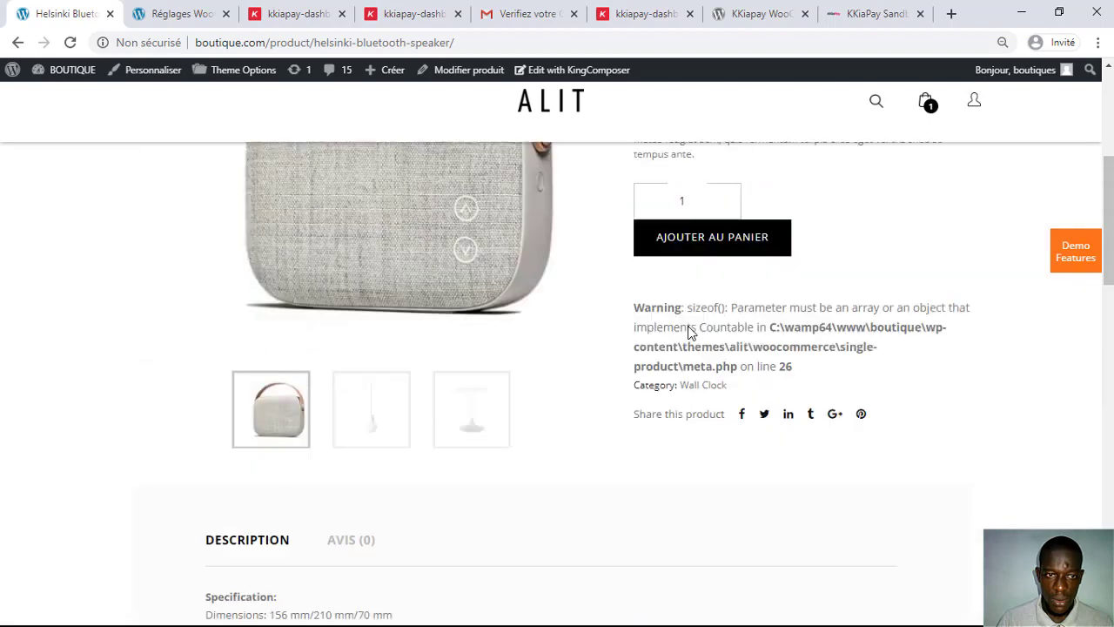
scroll(690, 333, down, 3)
scroll(690, 333, up, 1)
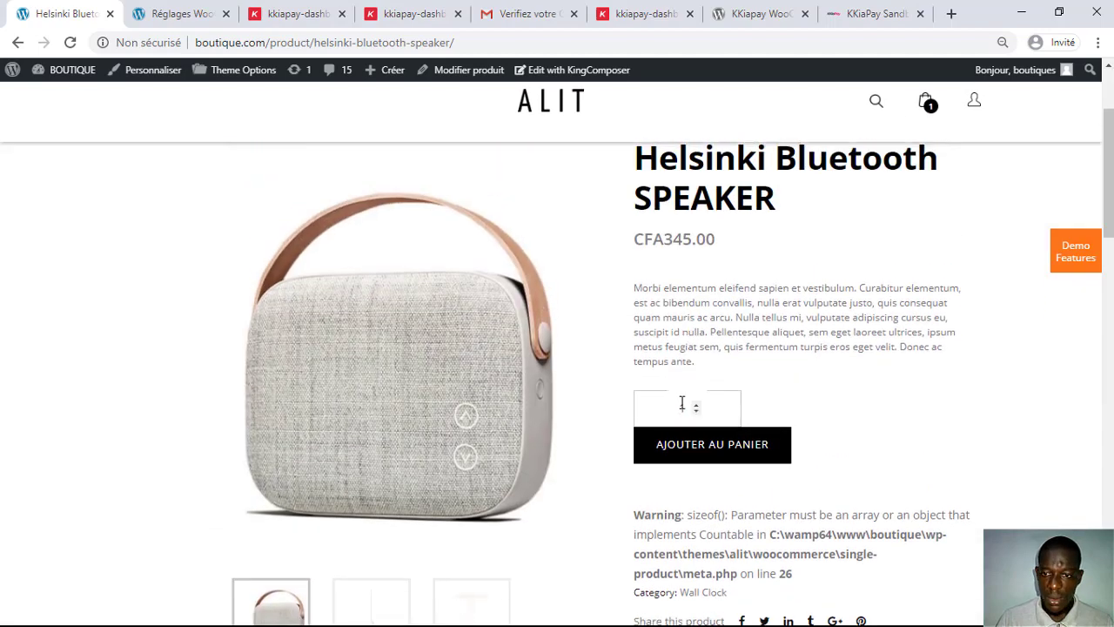
click(697, 405)
click(697, 405)
click(697, 405)
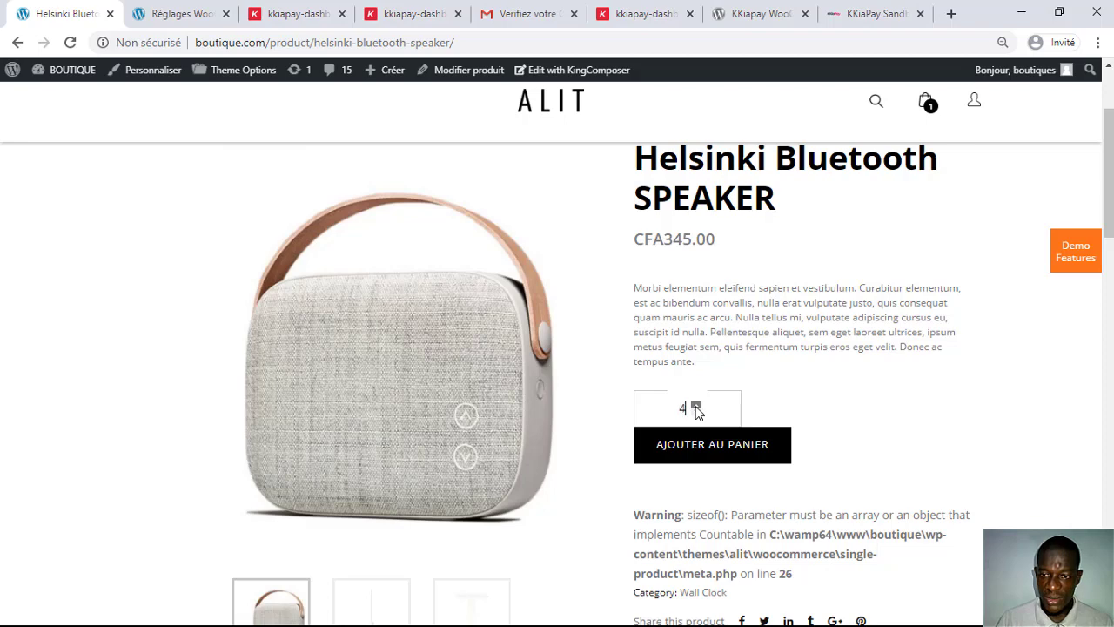
click(696, 405)
click(702, 438)
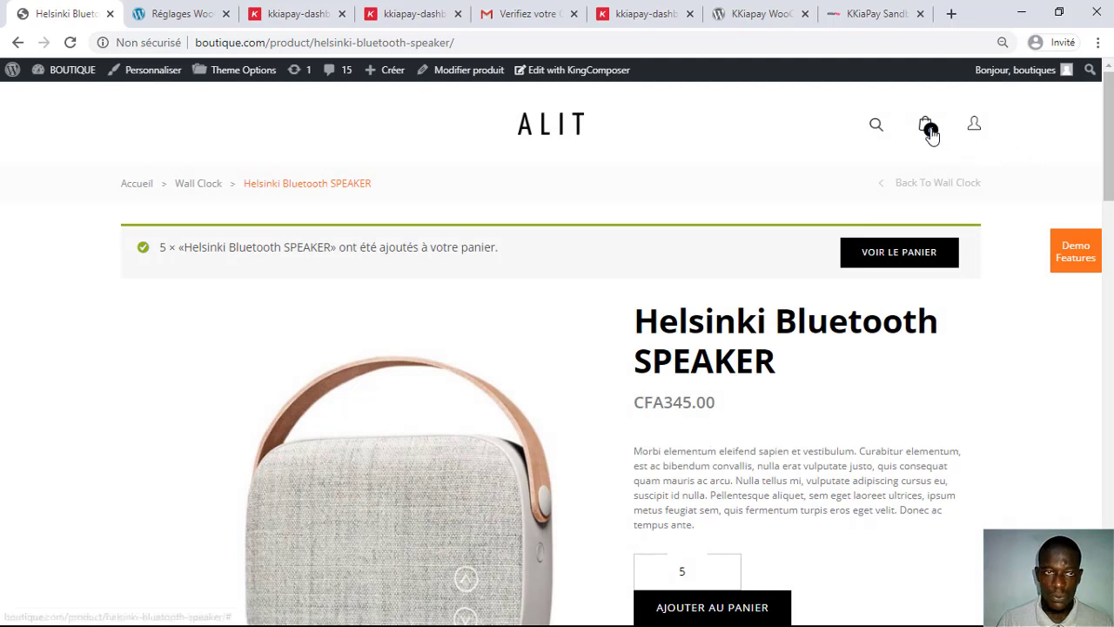
mouse_move(929, 129)
click(794, 388)
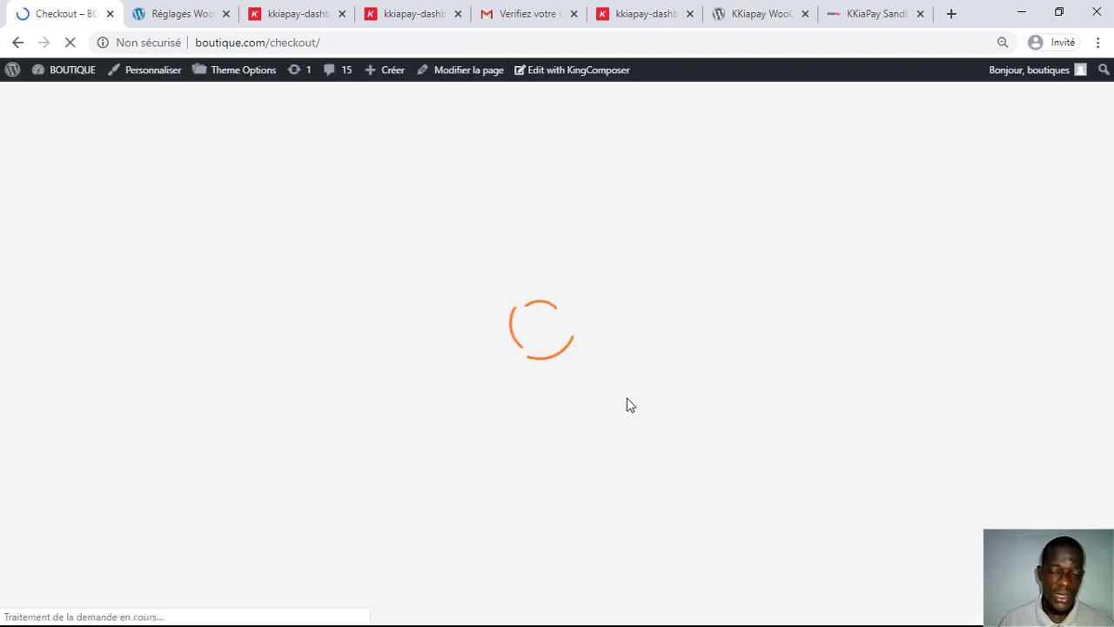
Step: Review the billing details and order summary, then place the CFA2,070.00 order with Kkiapay
scroll(739, 291, down, 3)
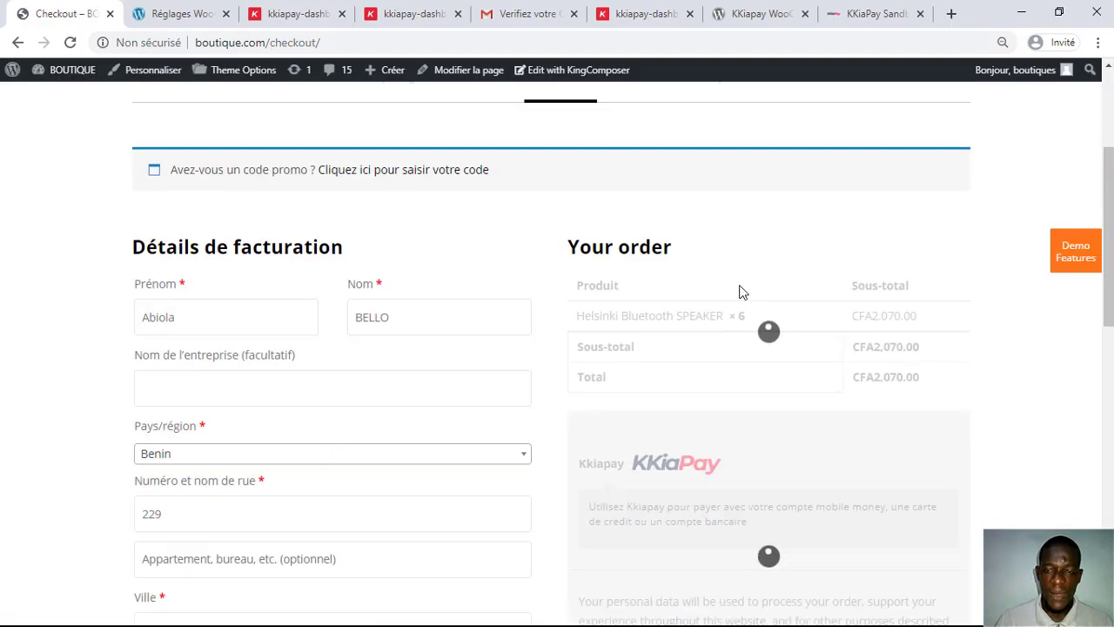
scroll(214, 313, down, 3)
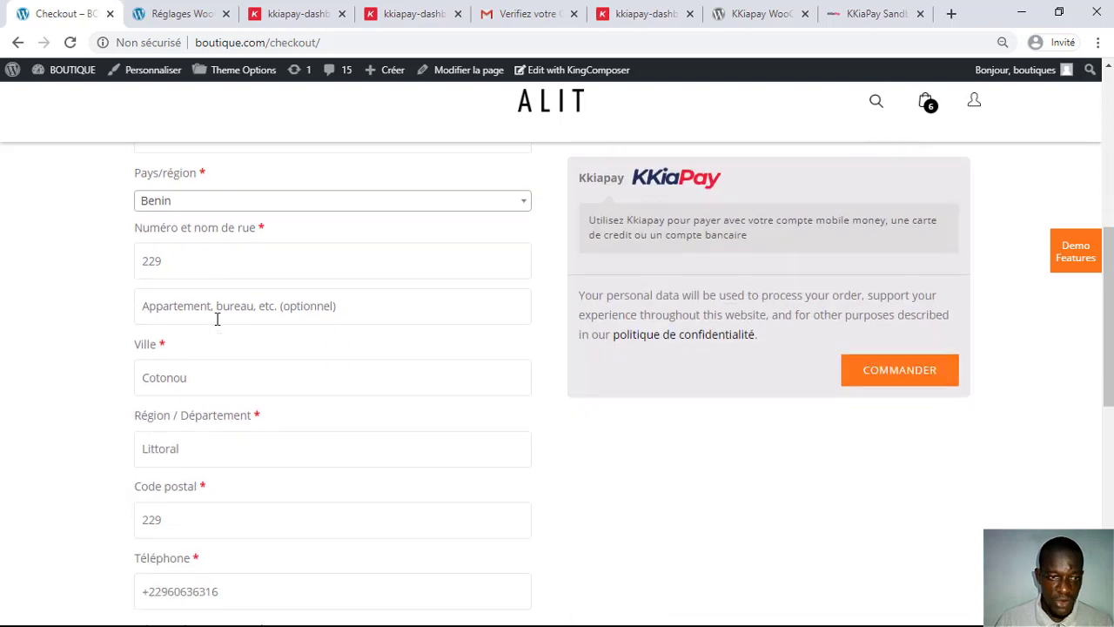
scroll(179, 453, down, 3)
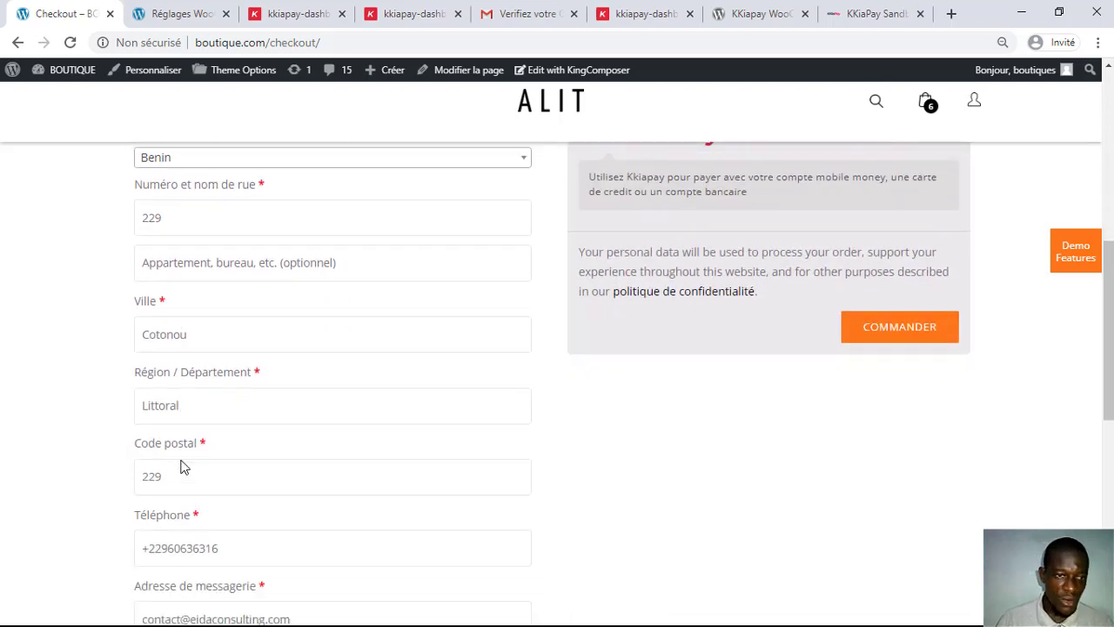
scroll(183, 471, down, 2)
scroll(218, 468, up, 8)
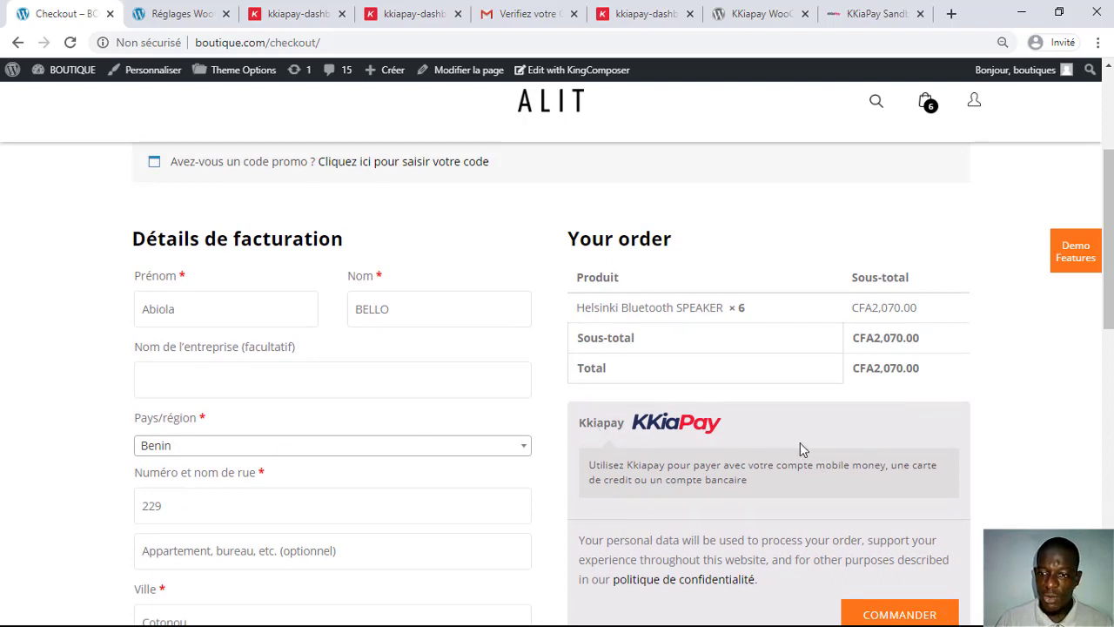
scroll(851, 438, down, 2)
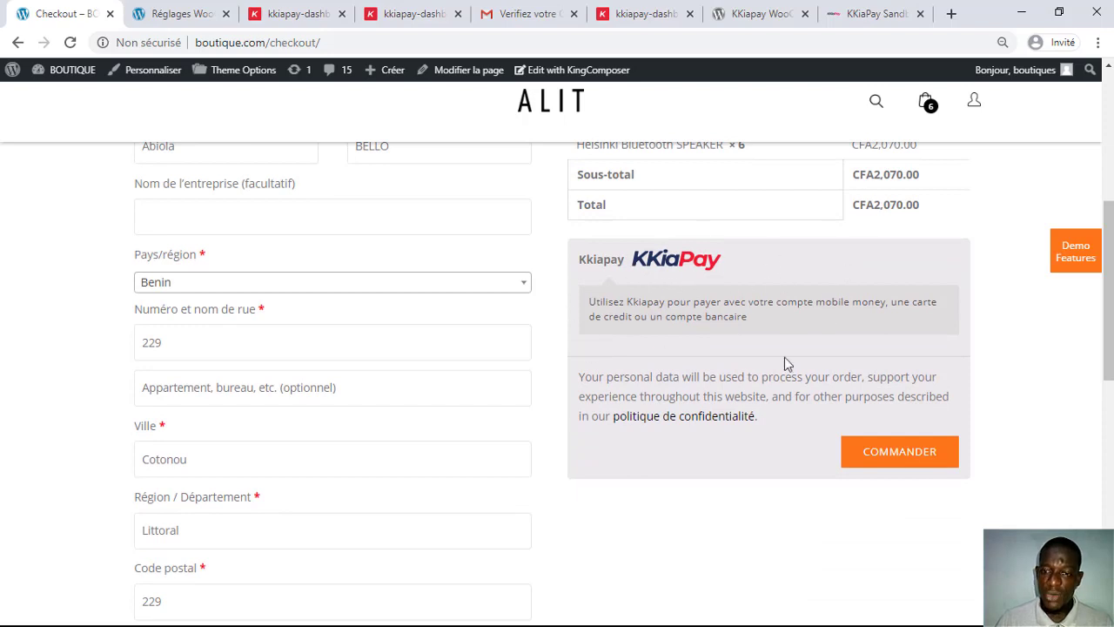
click(896, 452)
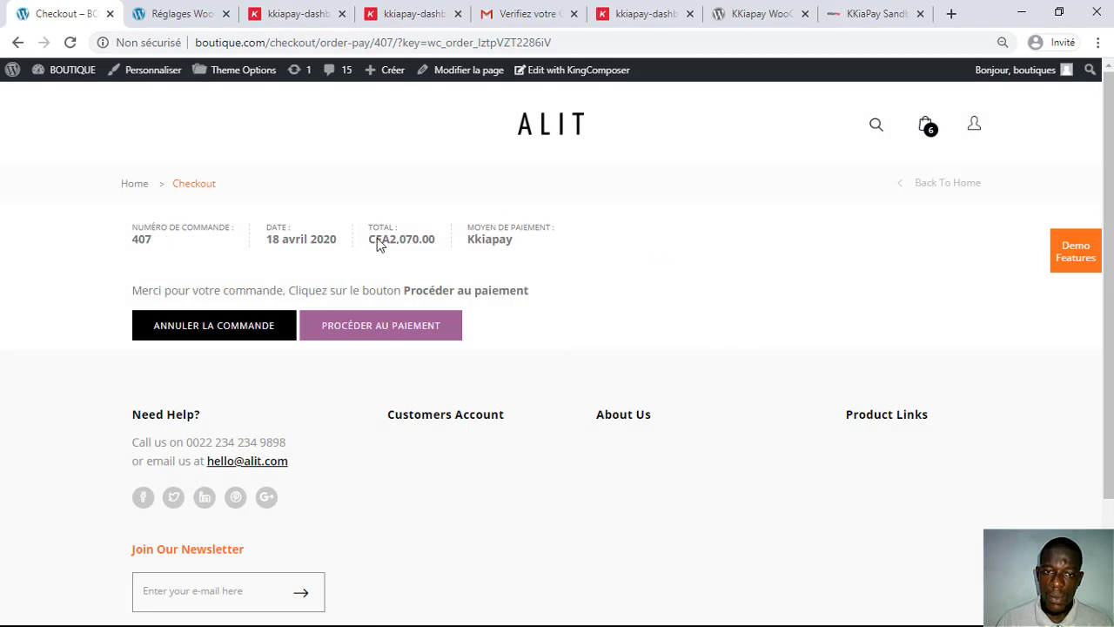
Step: Select order number 407 on the order-pay page
scroll(488, 253, down, 1)
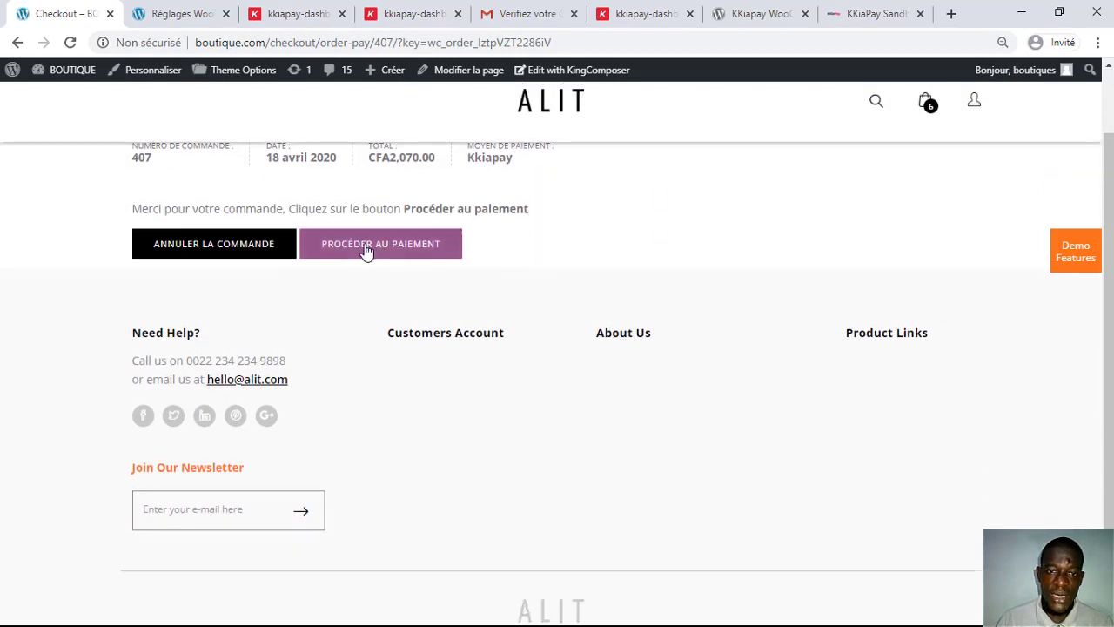
scroll(226, 239, up, 1)
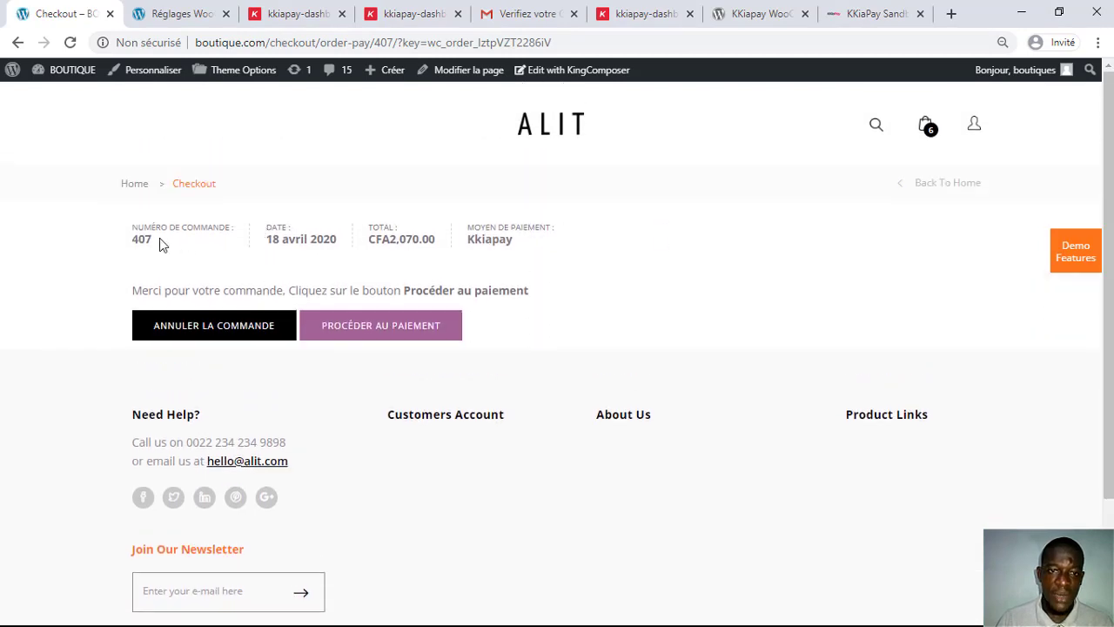
drag(162, 241, 135, 249)
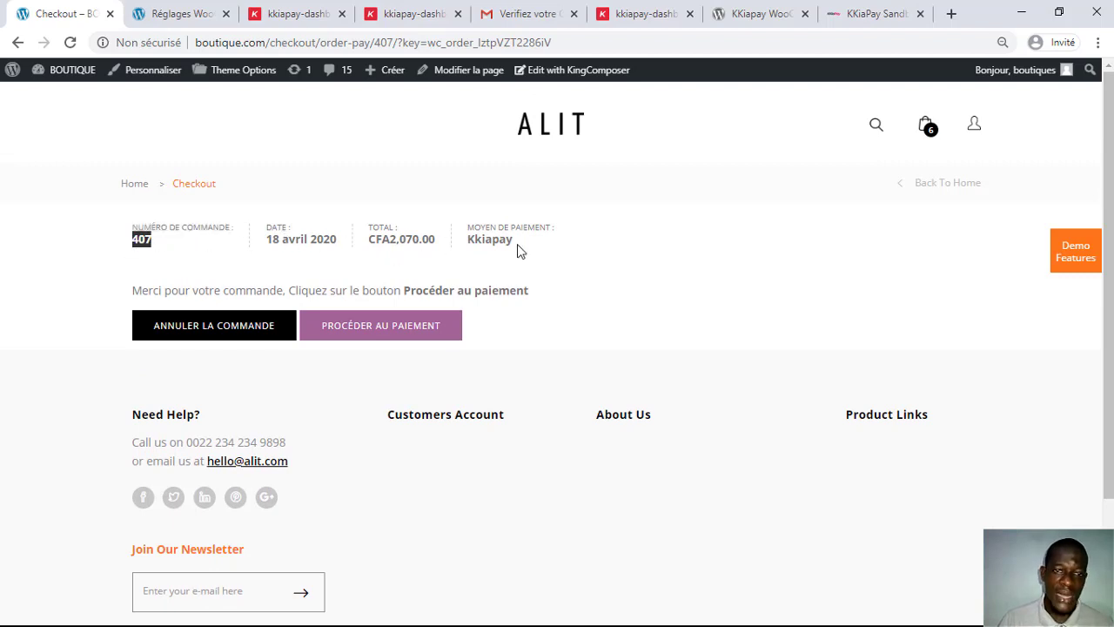
Step: Start the KKiaPay payment, try Carte bancaire, then return to Mobile Money and select the phone number
click(356, 331)
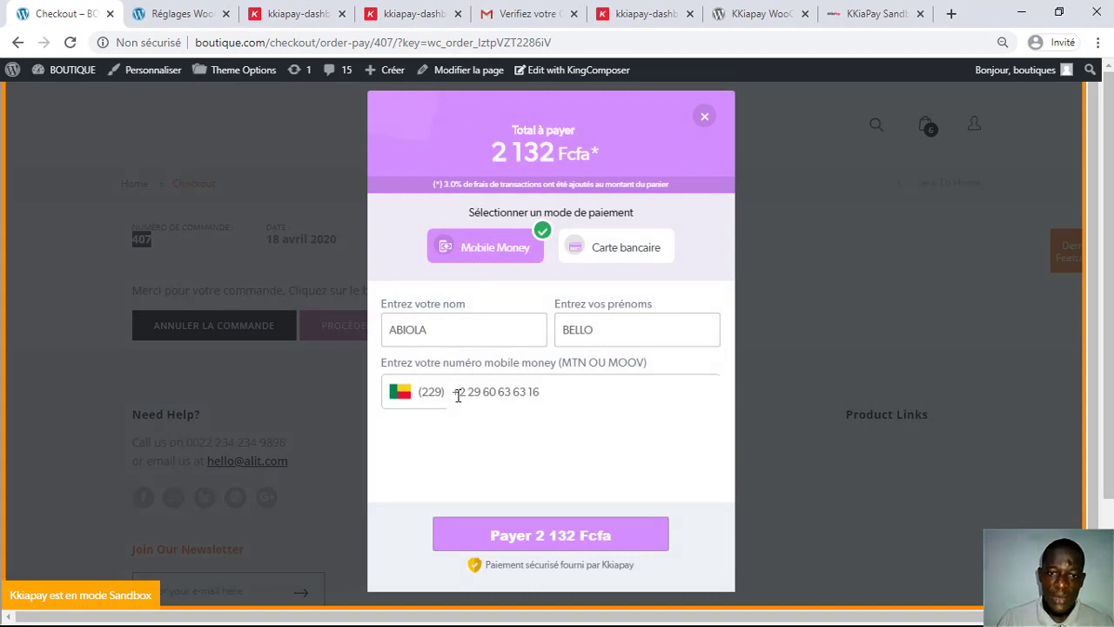
click(614, 252)
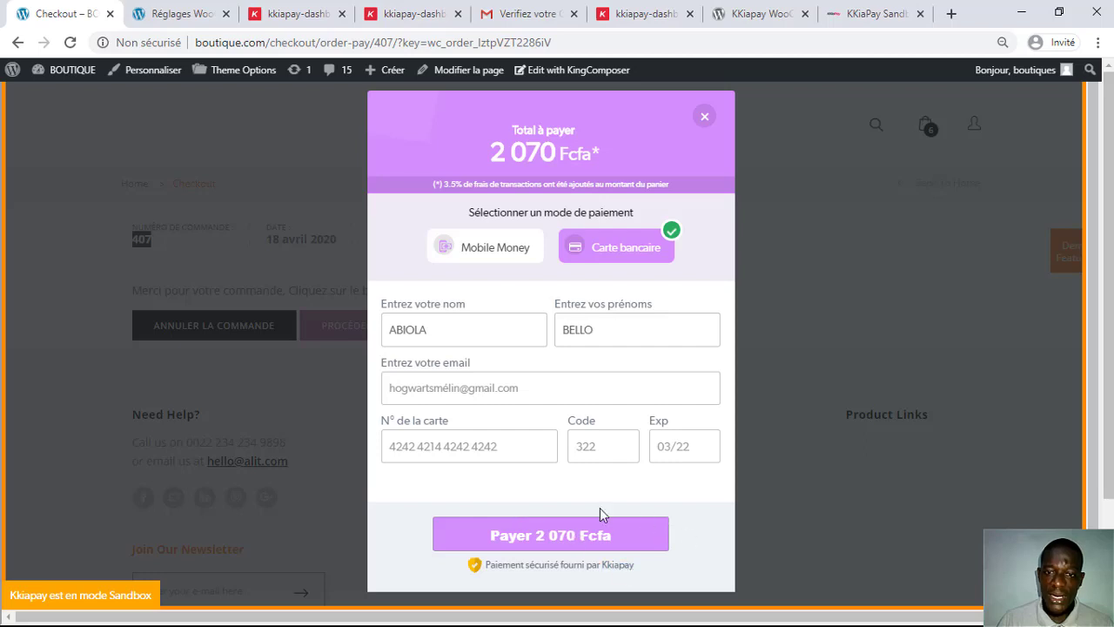
click(494, 249)
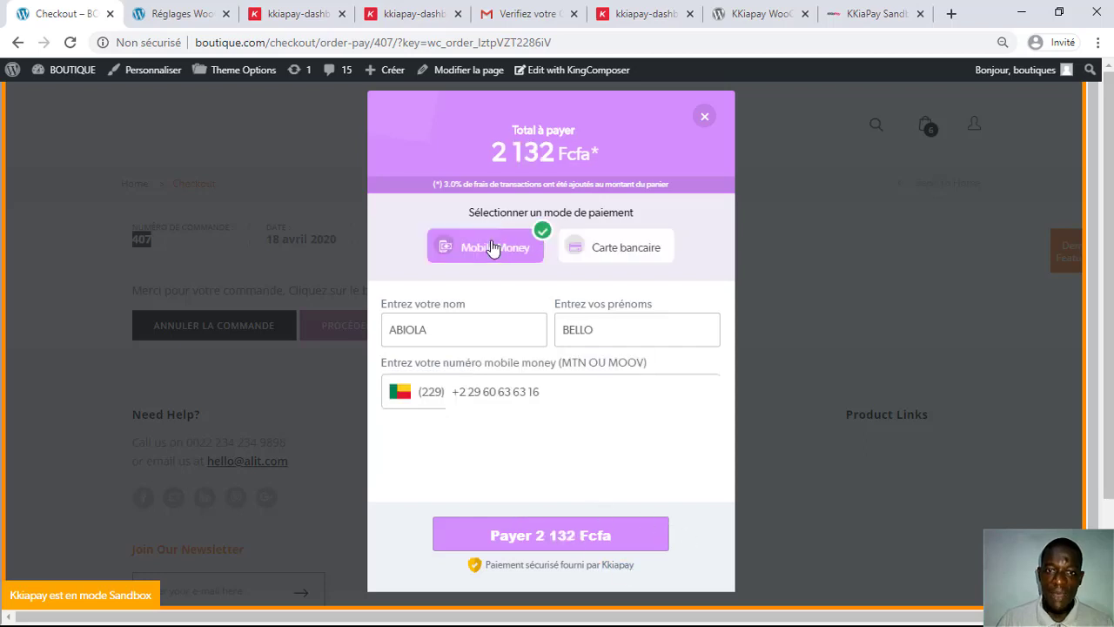
drag(543, 391, 426, 392)
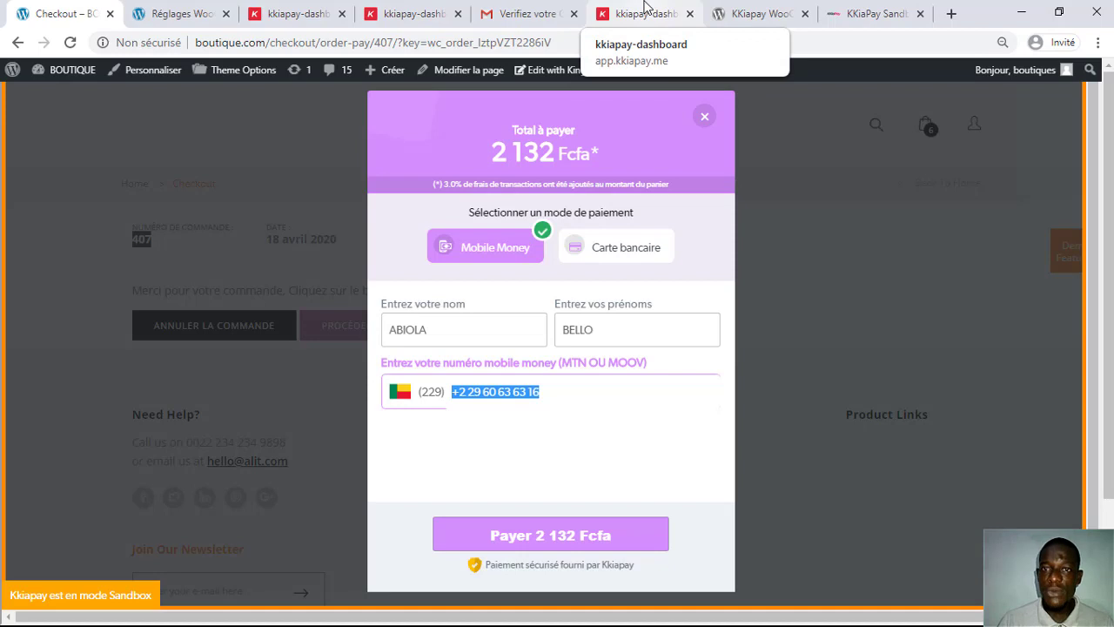
Step: Open the KKiaPay sandbox test guide and select the successful MTN test number 61000000
click(645, 7)
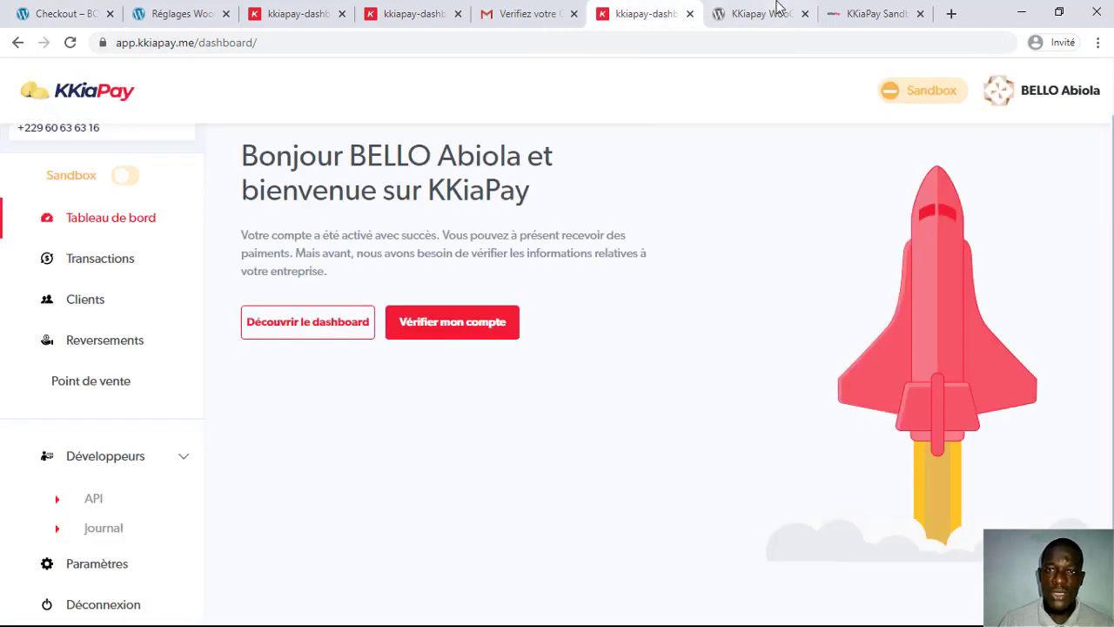
click(771, 12)
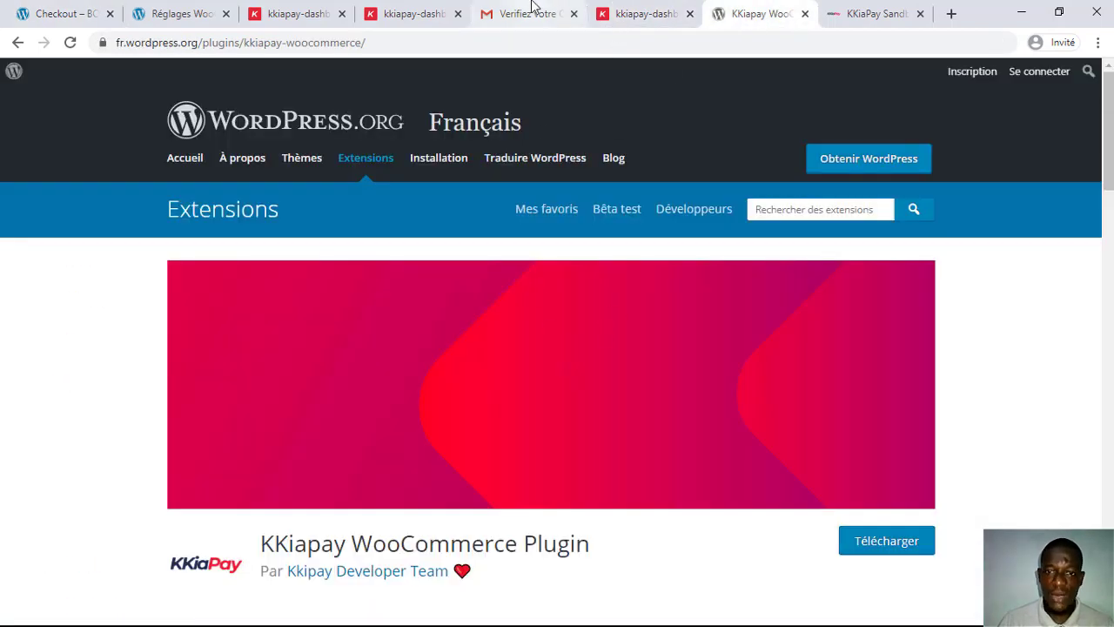
click(885, 7)
scroll(667, 340, down, 12)
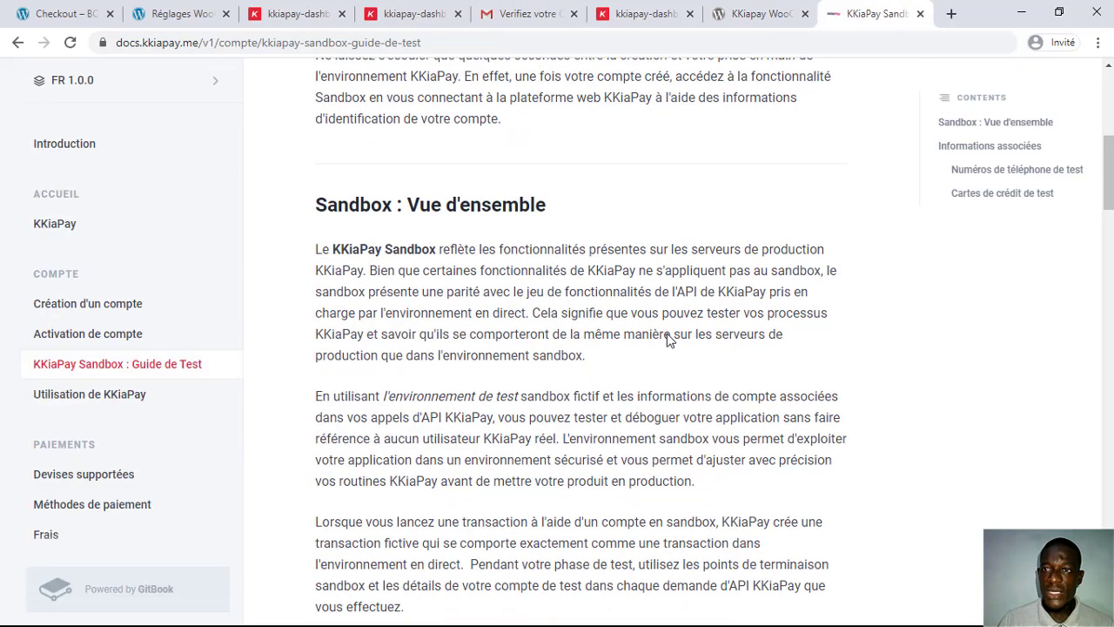
scroll(667, 341, down, 4)
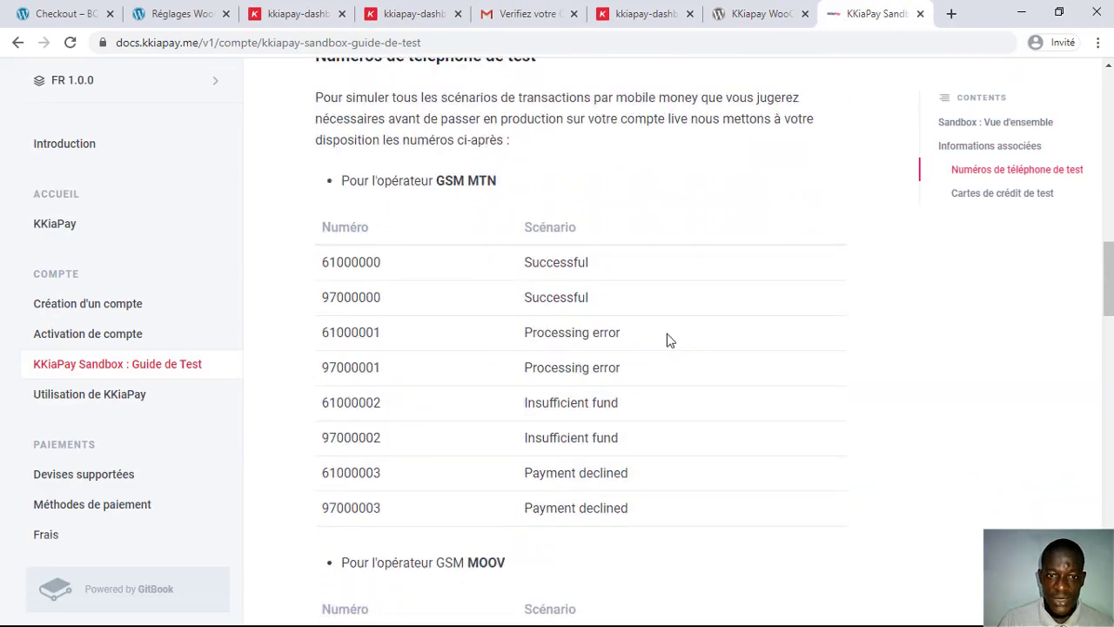
drag(324, 262, 386, 264)
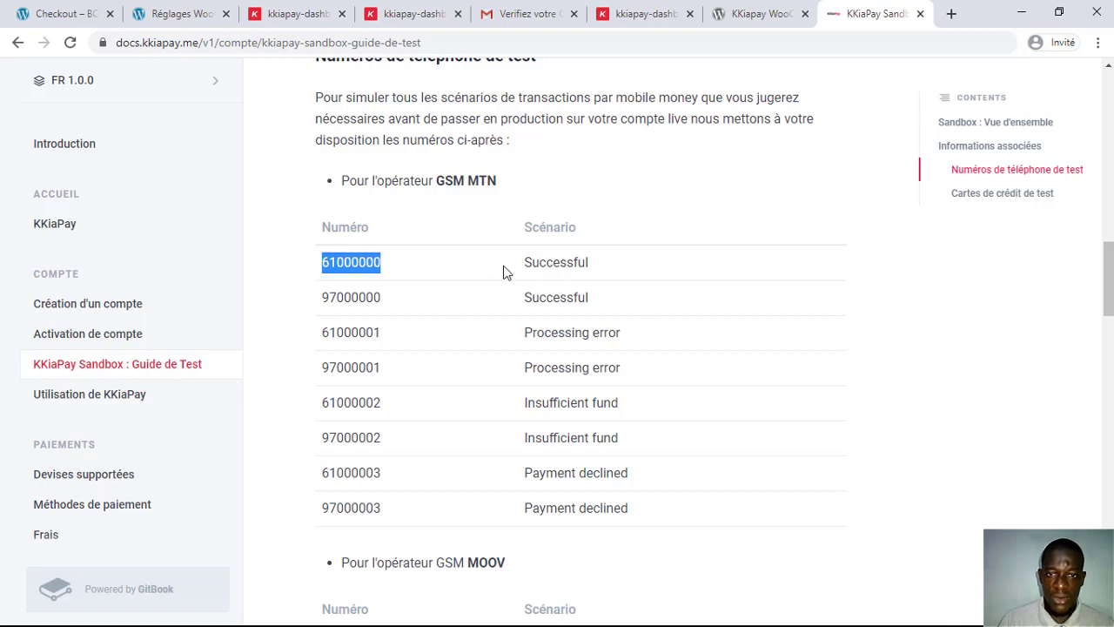
Step: Look through the sandbox test phone number and test card tables
scroll(523, 270, down, 4)
scroll(713, 297, down, 5)
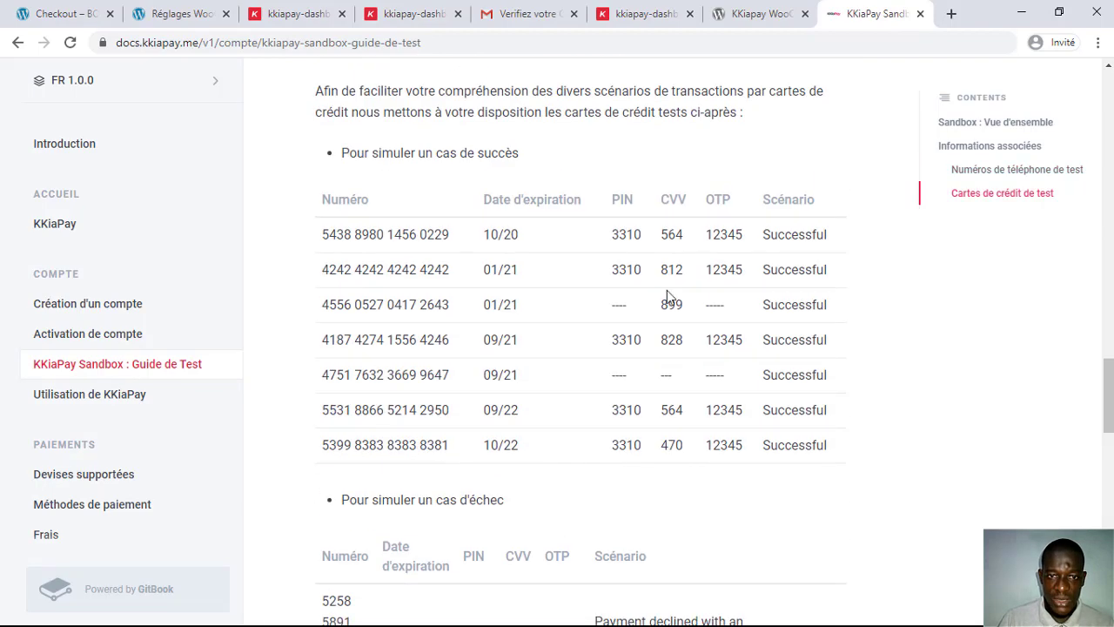
scroll(667, 290, up, 2)
scroll(529, 420, down, 2)
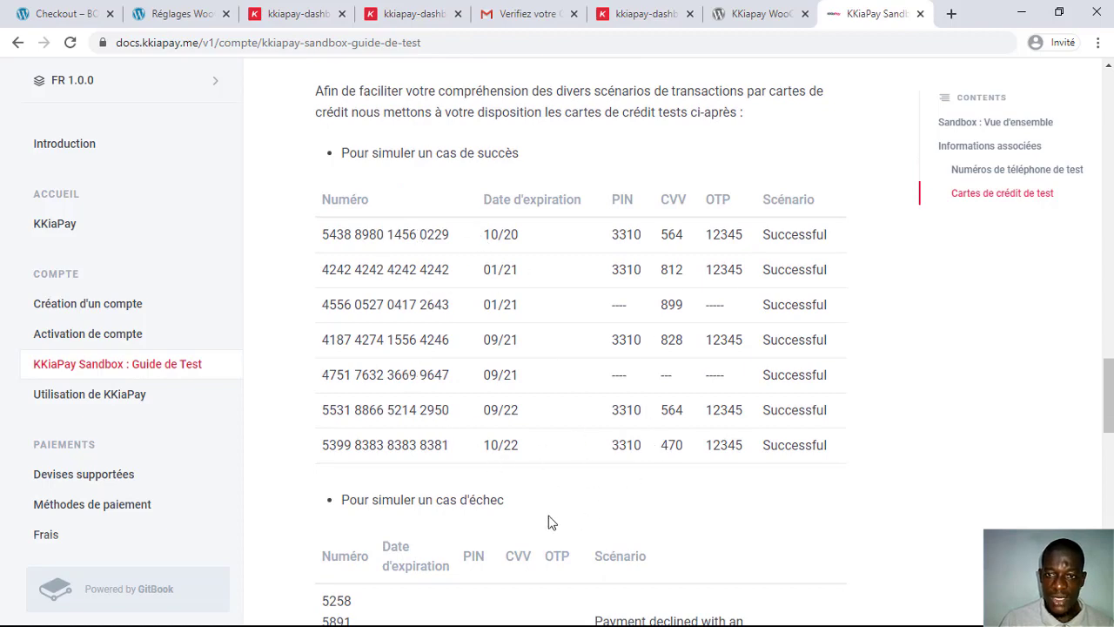
scroll(548, 516, down, 6)
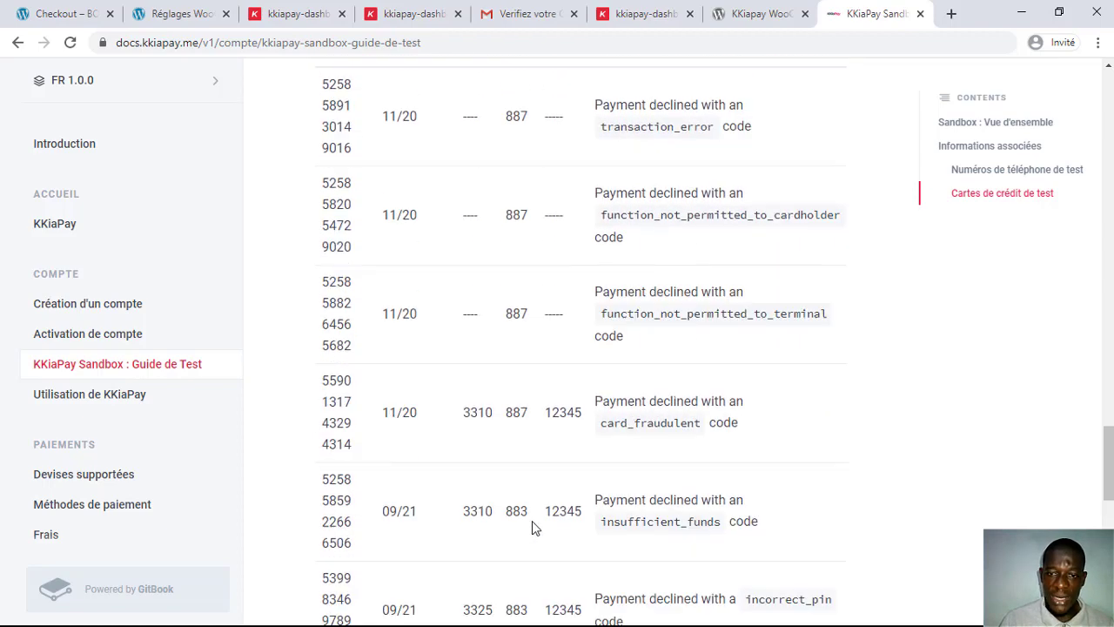
scroll(532, 521, up, 15)
scroll(530, 530, down, 3)
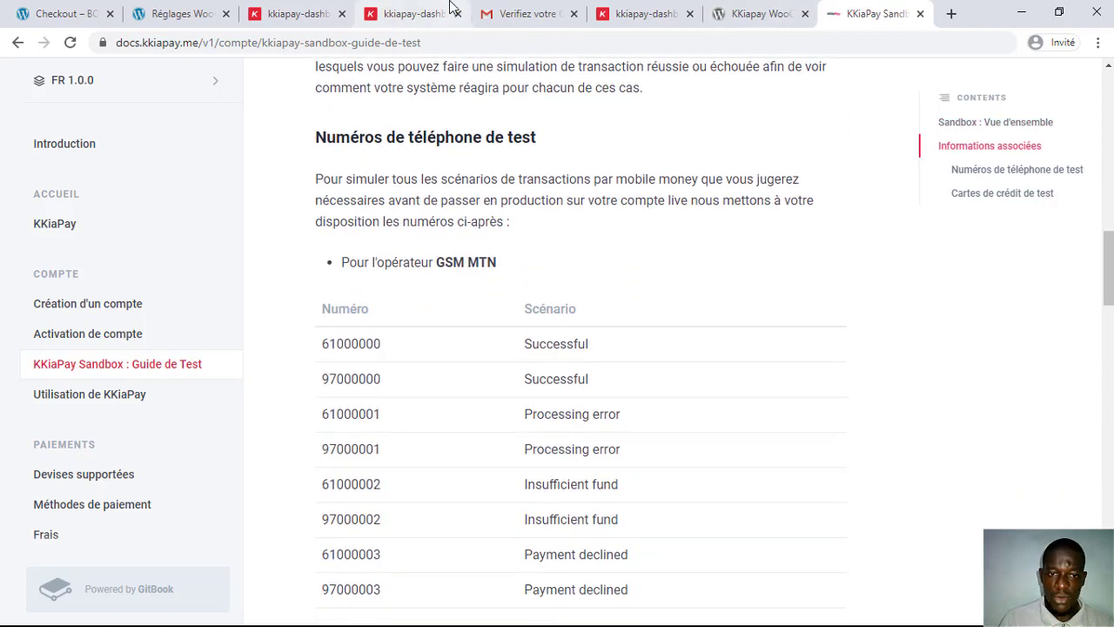
Step: Enter MTN sandbox number 61000000, pay 2 132 Fcfa, and close the success message with Terminer
click(77, 12)
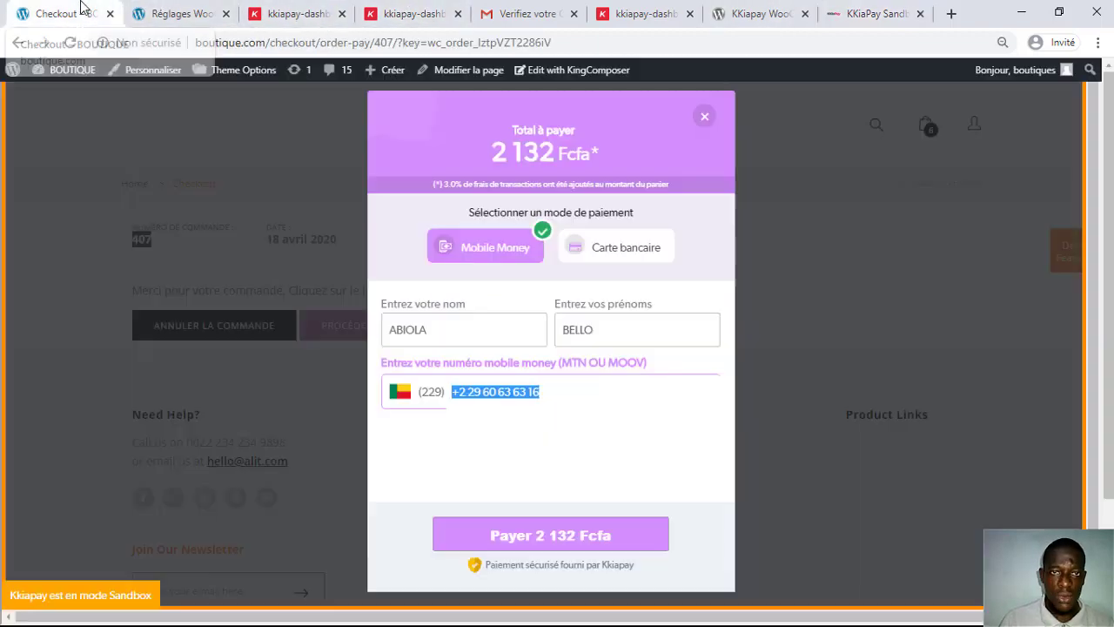
text(61 00 00 00)
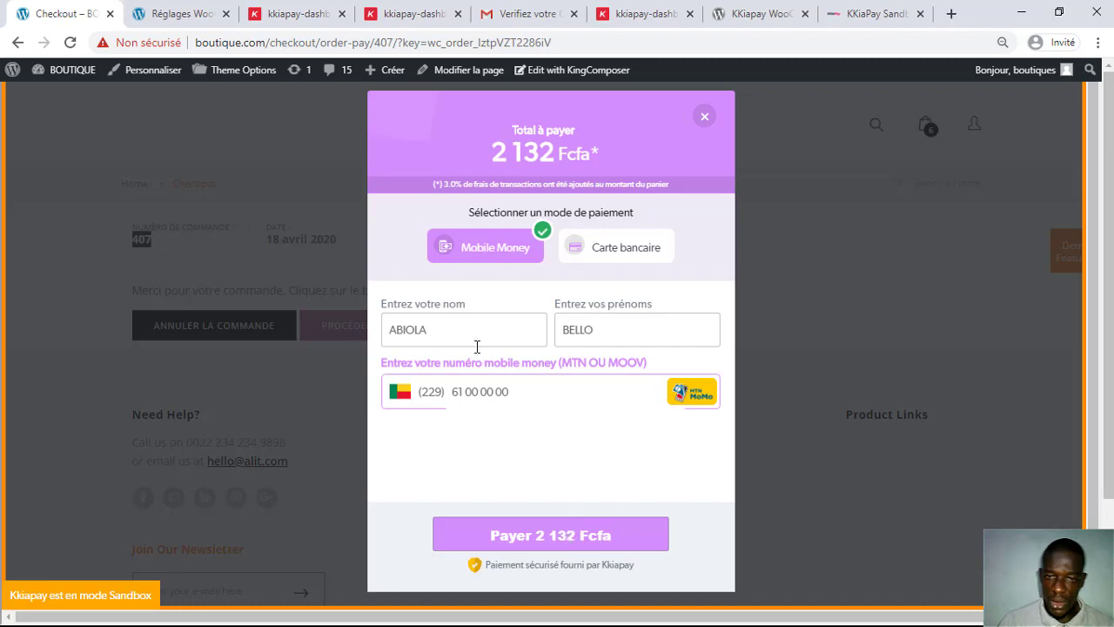
double_click(447, 328)
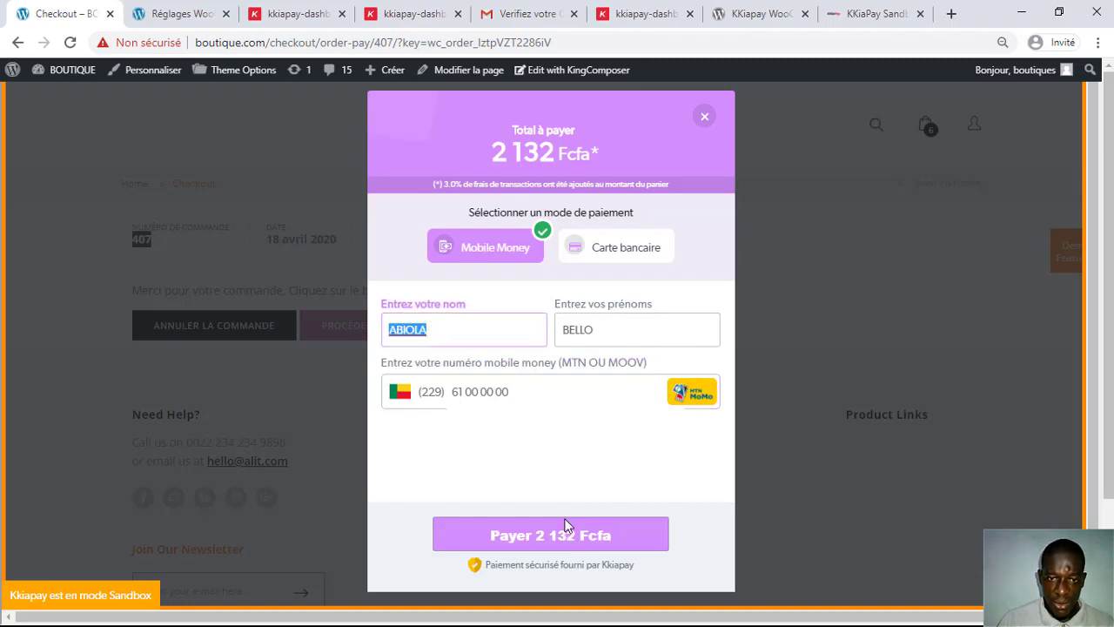
click(558, 548)
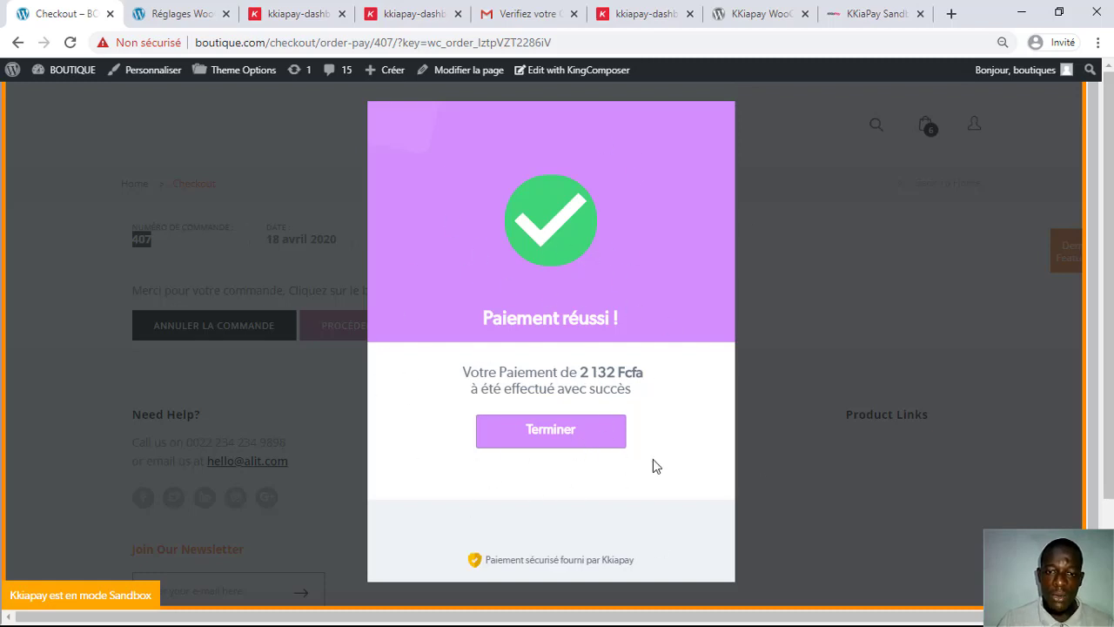
click(551, 431)
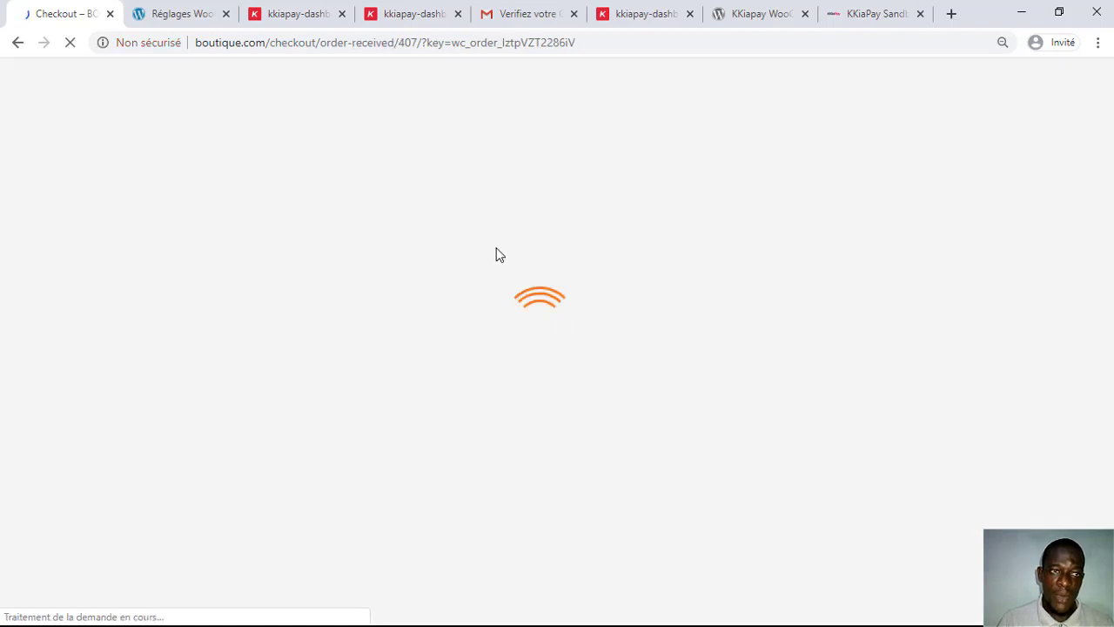
Step: Check order 407's confirmation (CFA2,070.00 via Kkiapay), then return to the Kkiapay payment settings tab
scroll(539, 297, down, 3)
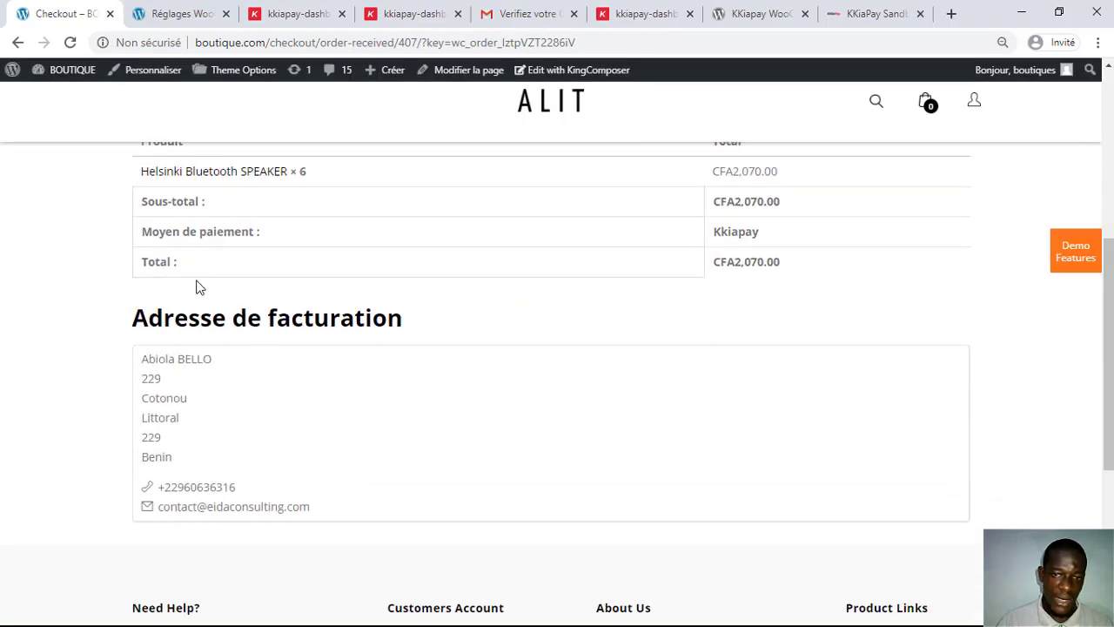
scroll(197, 286, up, 5)
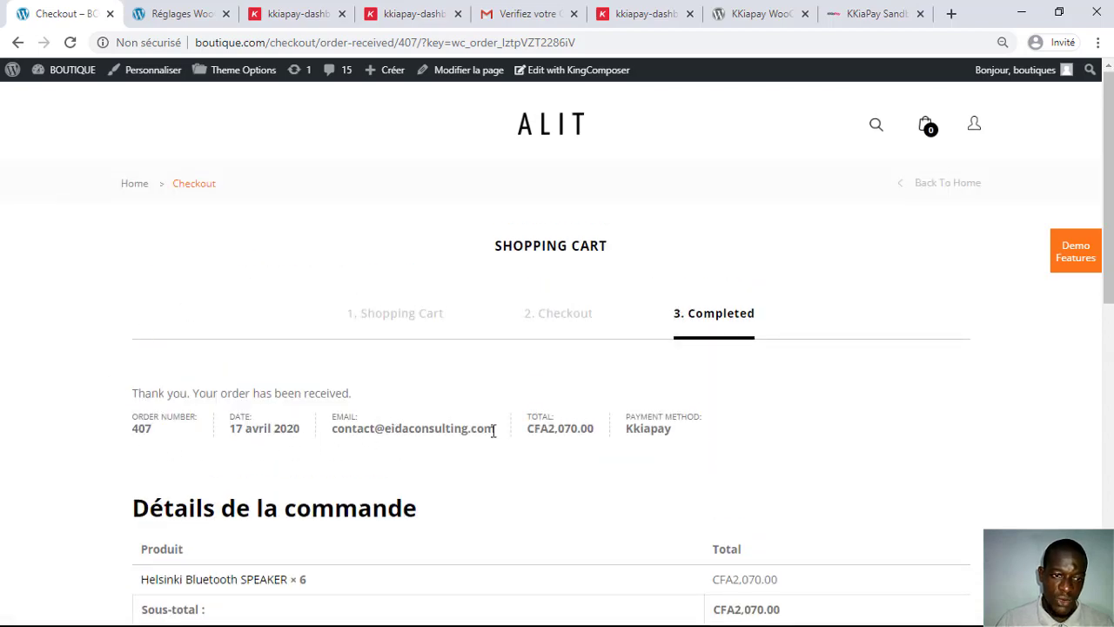
scroll(488, 429, down, 2)
scroll(514, 349, down, 7)
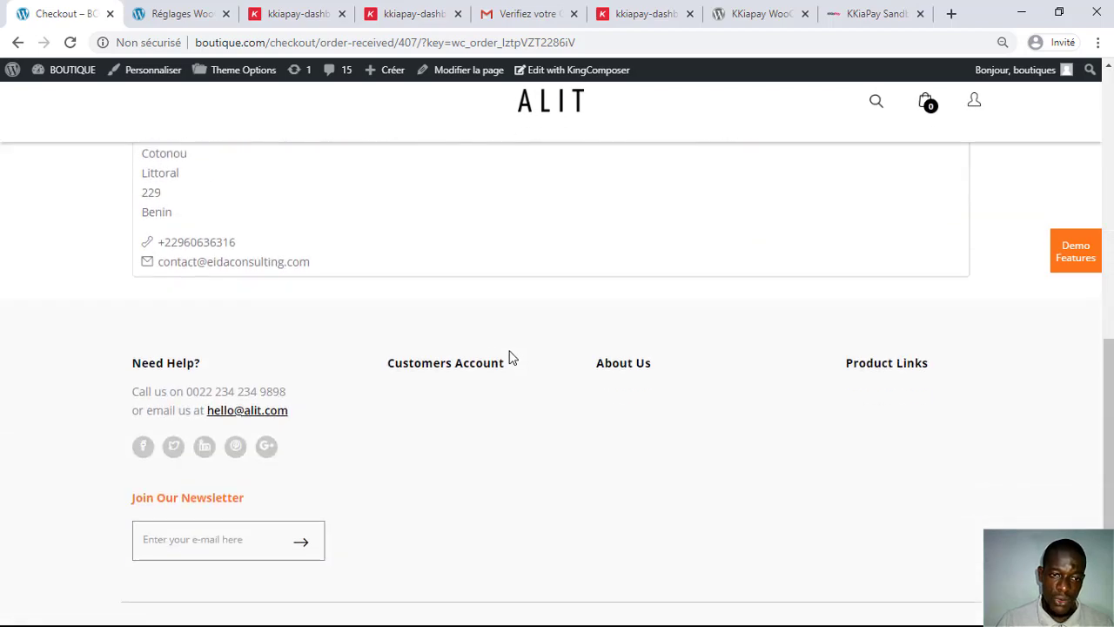
scroll(488, 355, up, 10)
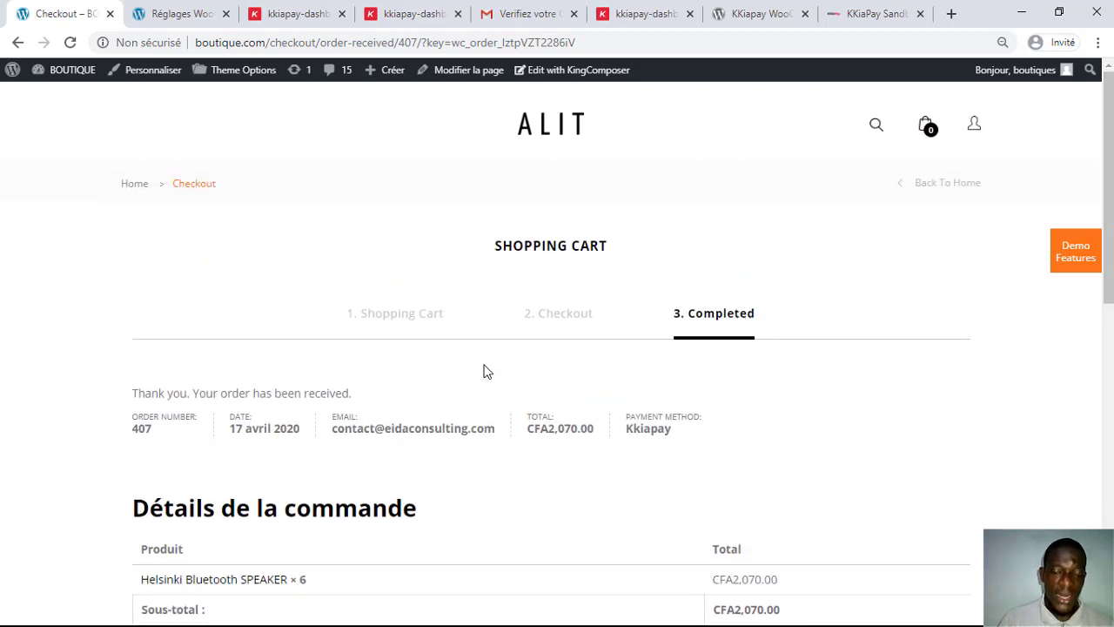
click(185, 9)
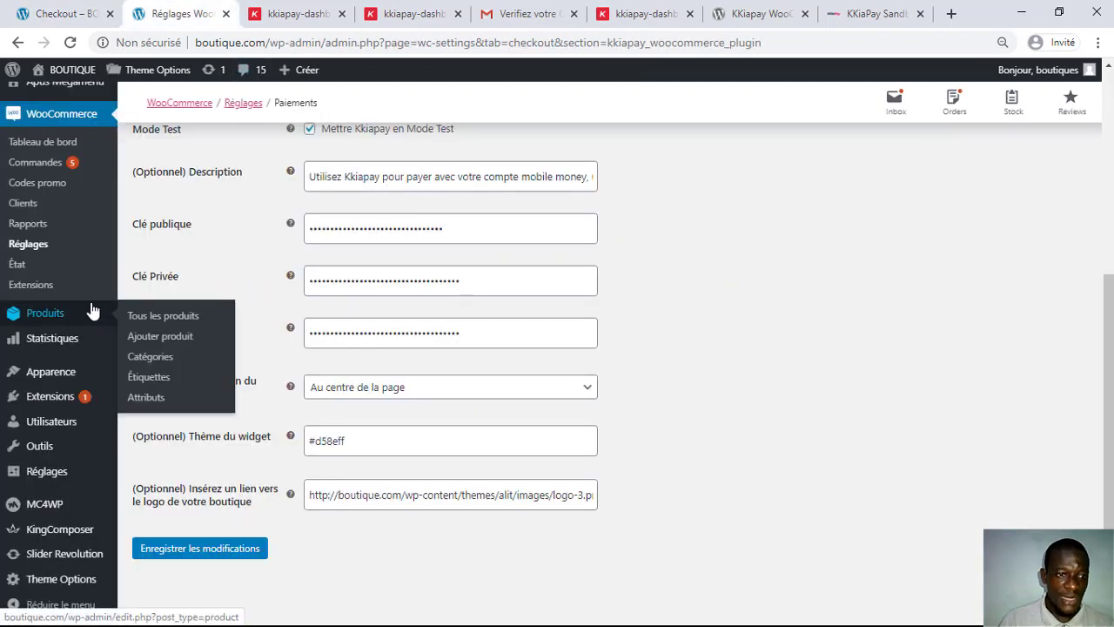
Step: Open WooCommerce > Commandes and find the new CFA2,070.00 order marked En attente
click(38, 166)
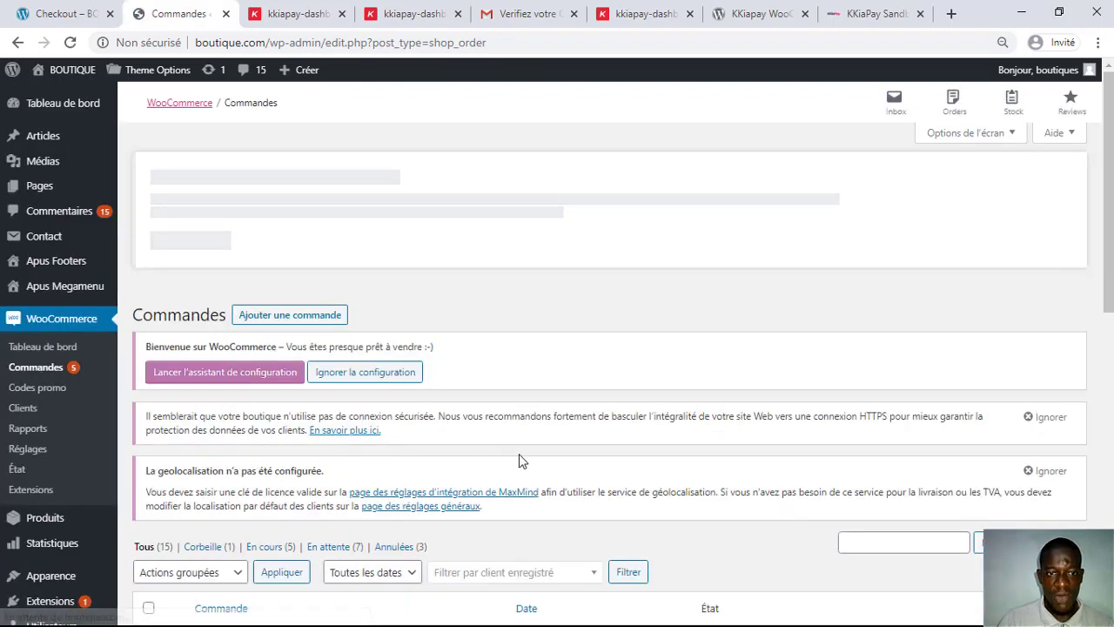
scroll(595, 279, down, 5)
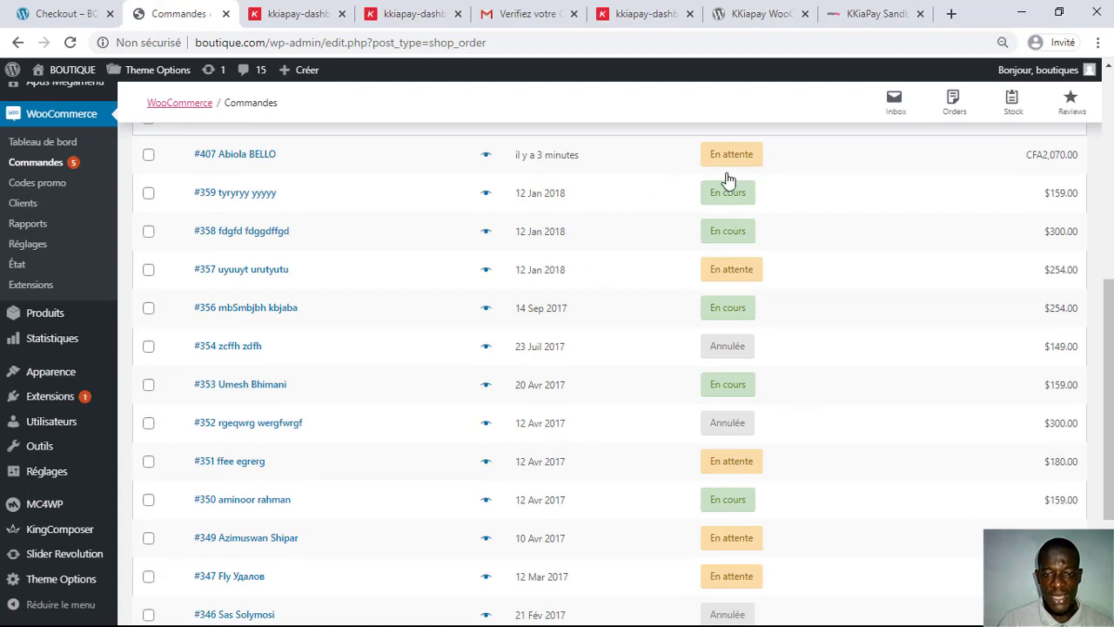
Step: Open order 407 and review its 6 speakers, CFA2,070.00 Kkiapay payment, En attente status and notes
mouse_move(750, 168)
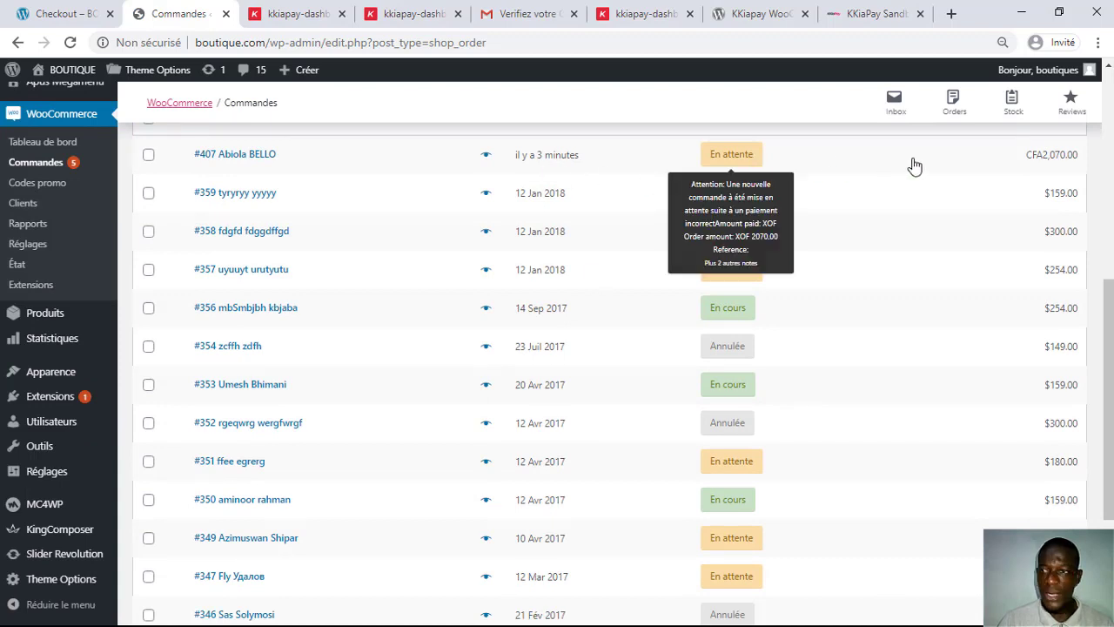
click(253, 155)
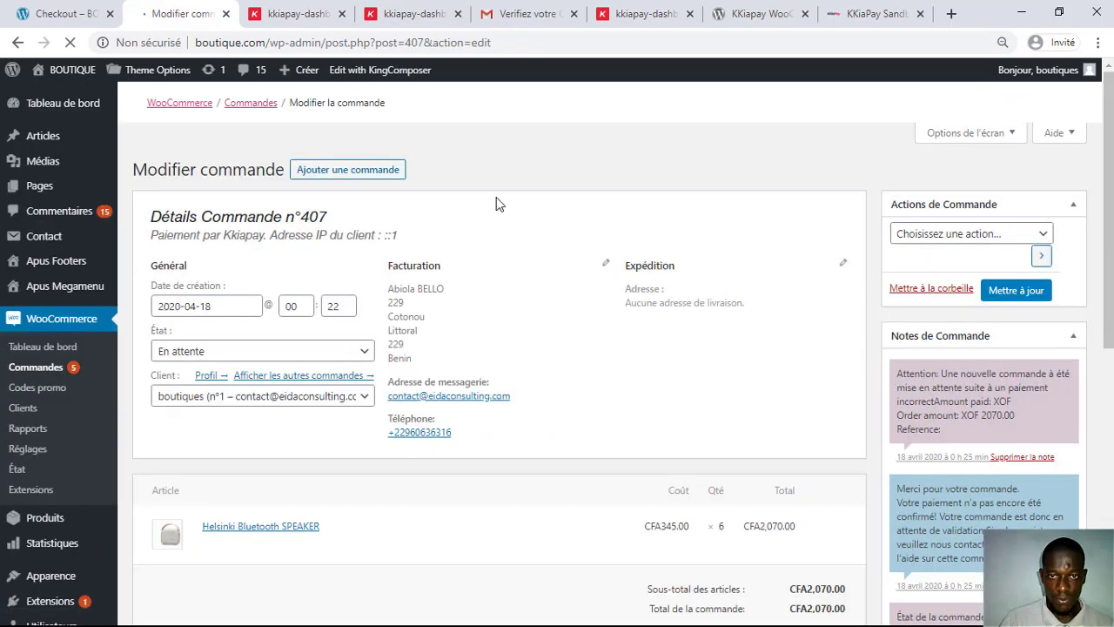
scroll(503, 231, down, 2)
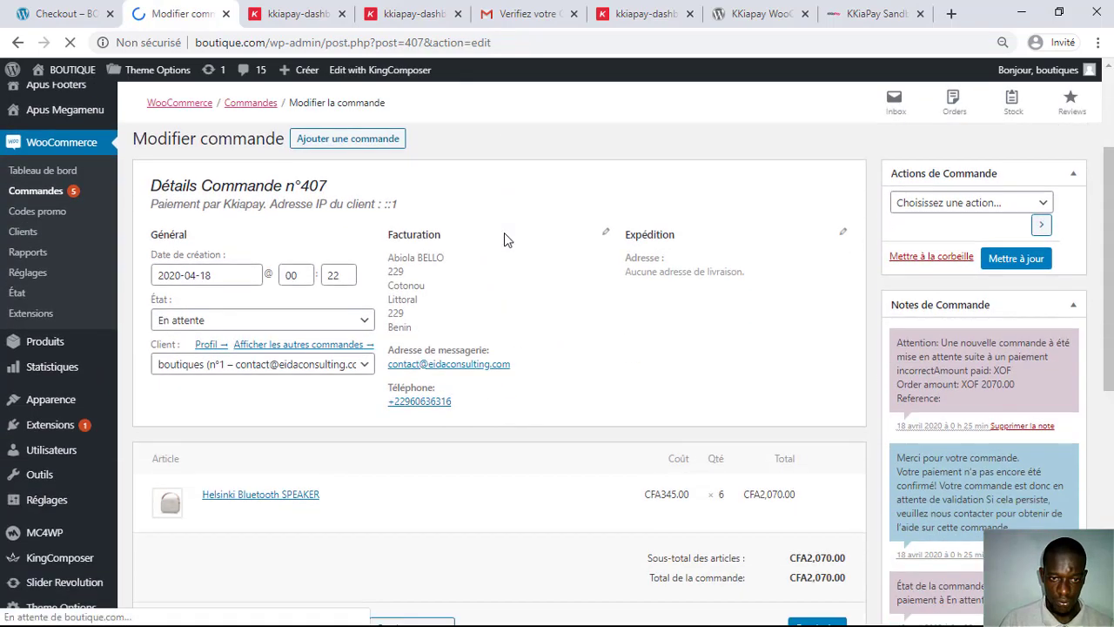
scroll(504, 232, down, 4)
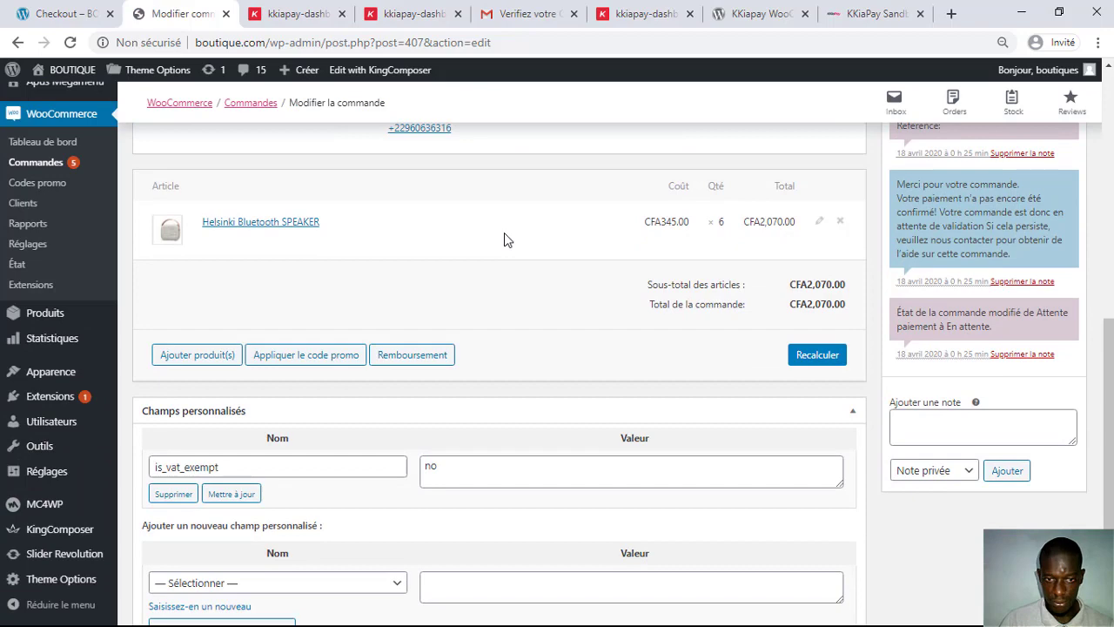
scroll(540, 253, up, 3)
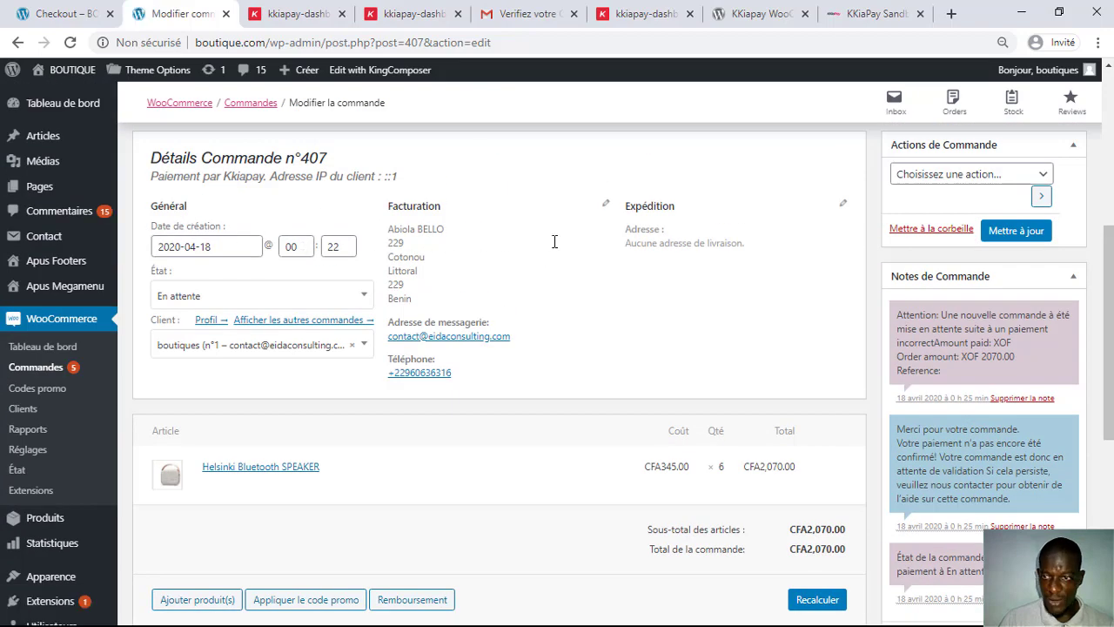
scroll(541, 263, down, 3)
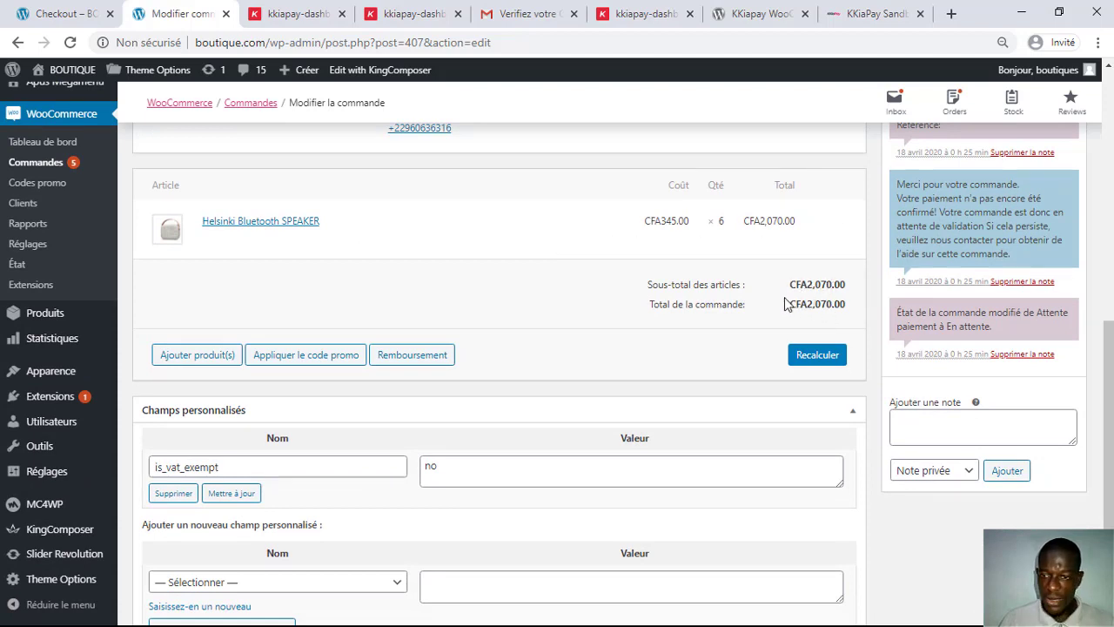
scroll(604, 355, down, 3)
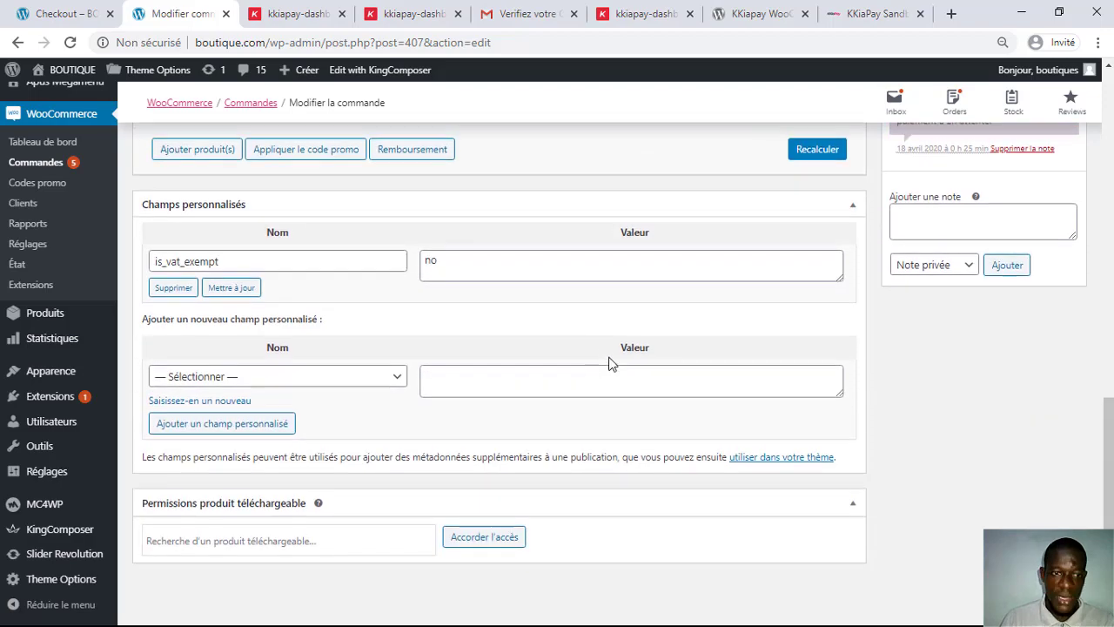
scroll(609, 363, up, 8)
scroll(611, 367, up, 3)
scroll(611, 369, down, 6)
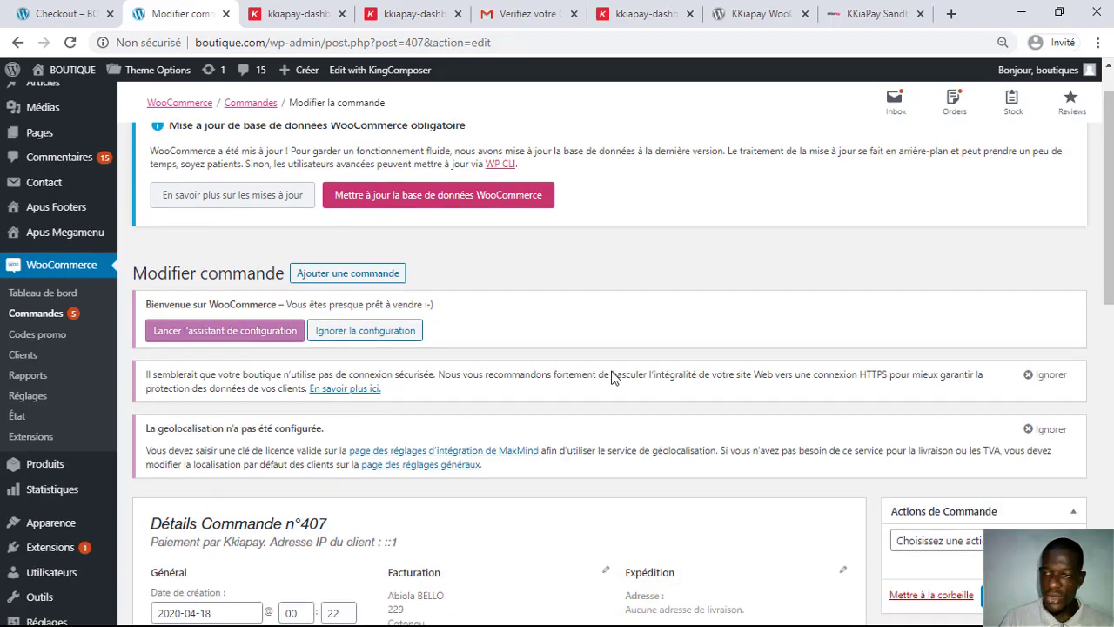